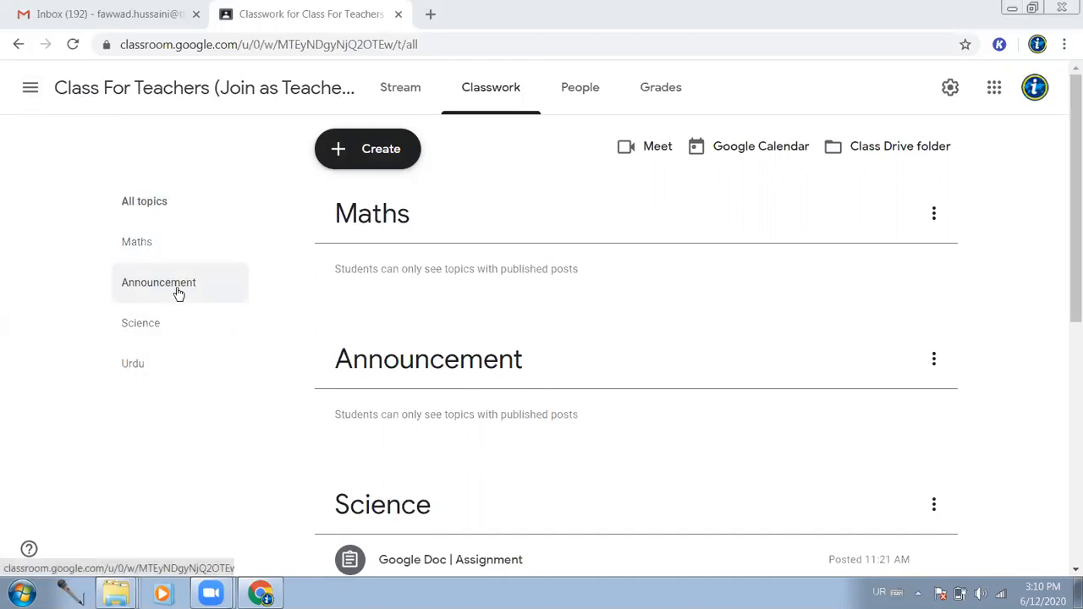
- Add a new classwork topic named "Social Studuies"
click(332, 160)
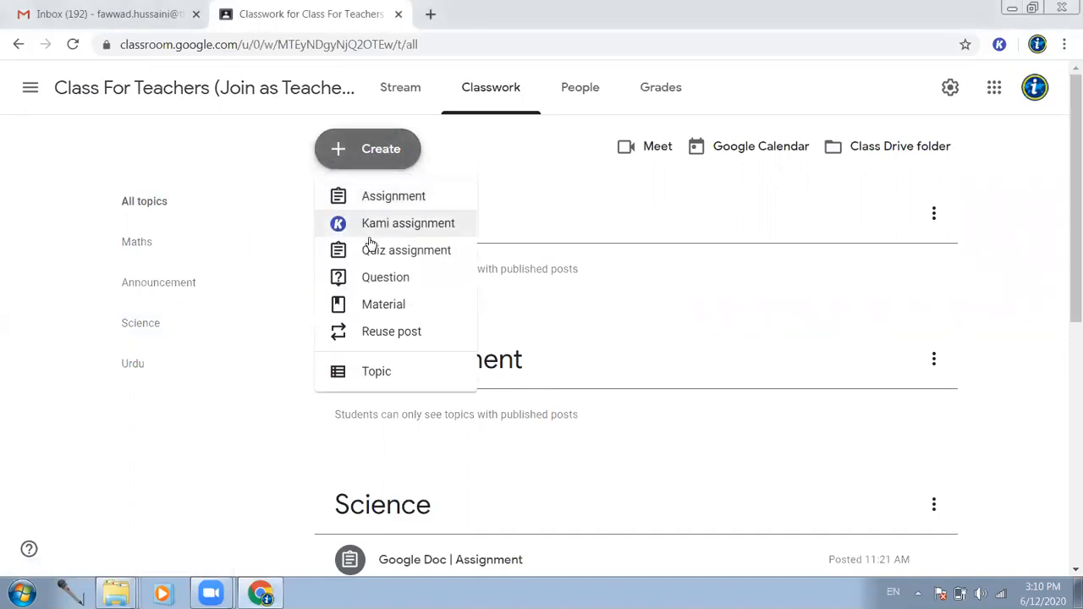
click(426, 373)
text(Social Studeis)
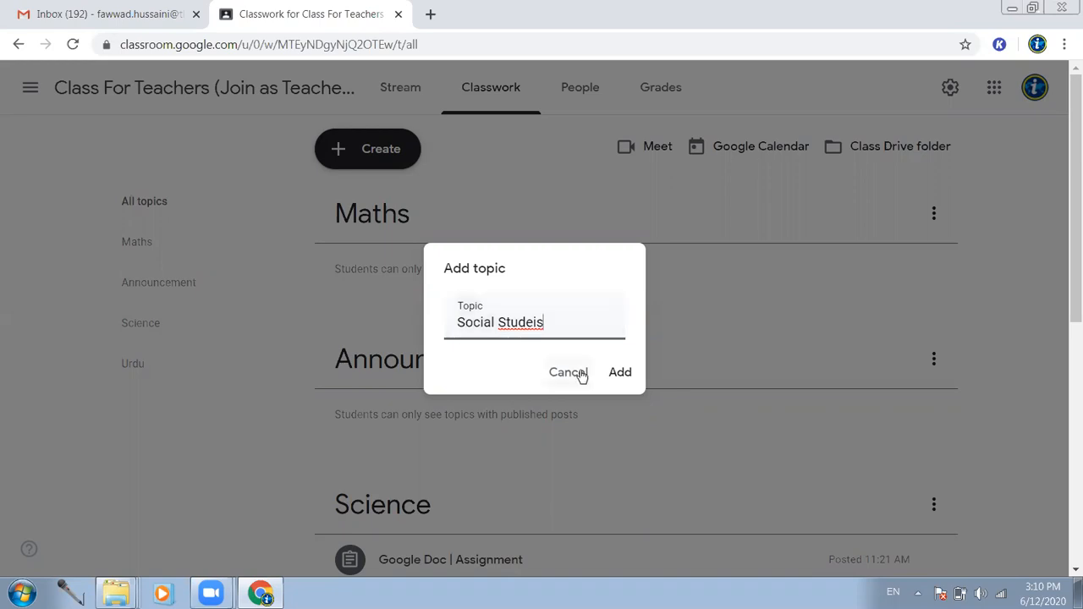
key(BackSpace)
key(BackSpace)
key(BackSpace)
text(uies)
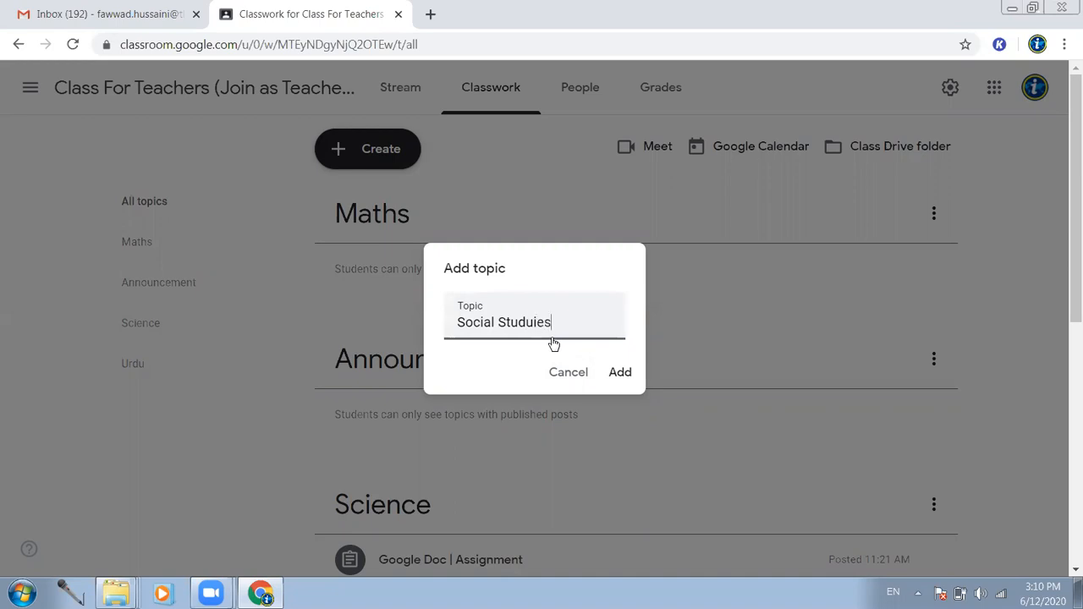
click(617, 373)
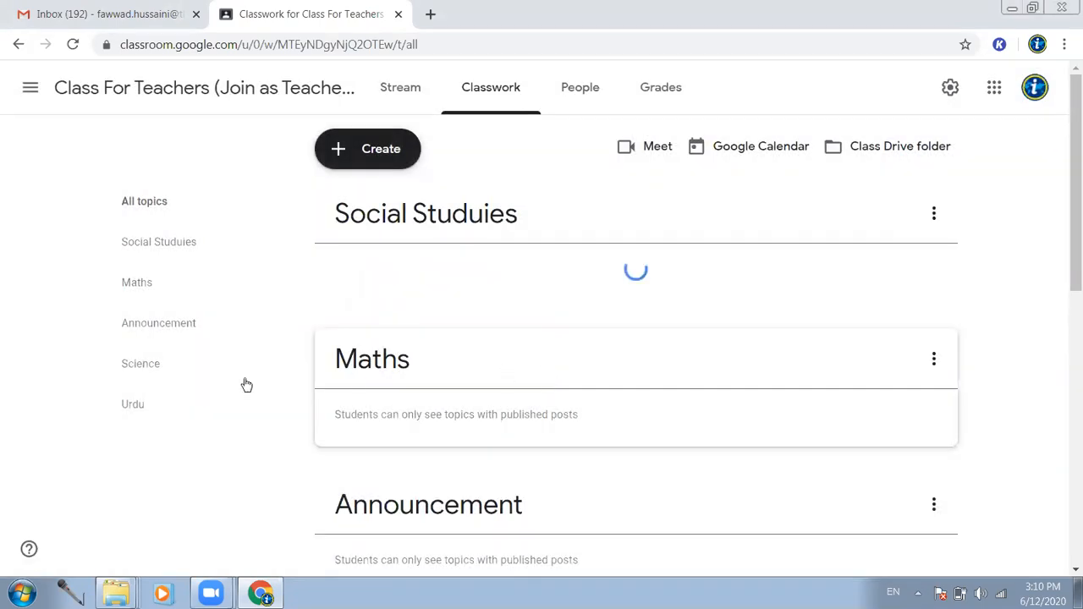
- Open the newly added topic and correct its name to "Social Studies"
click(144, 249)
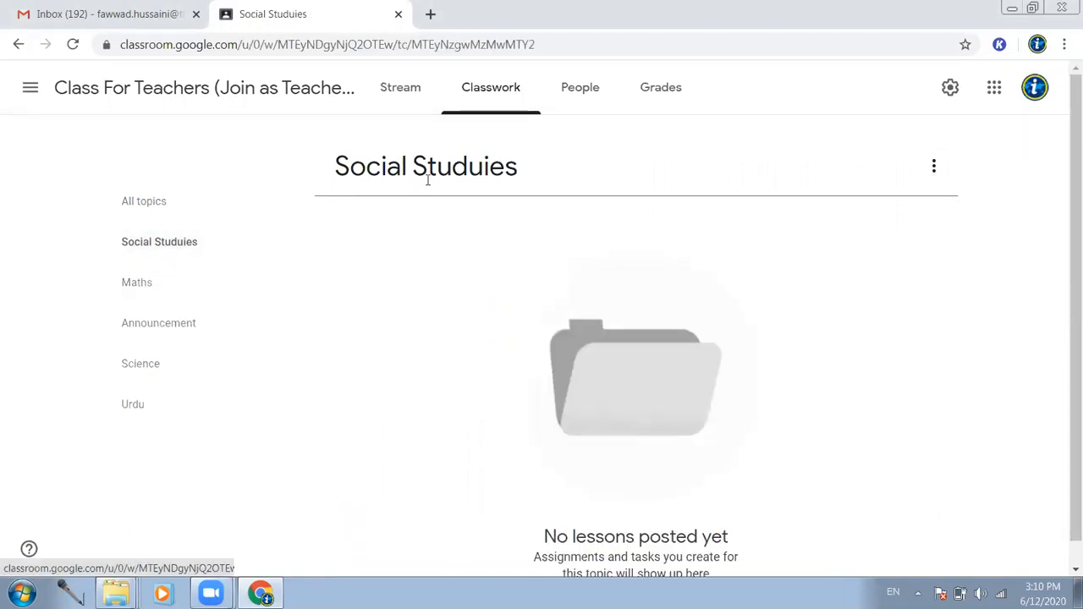
click(935, 169)
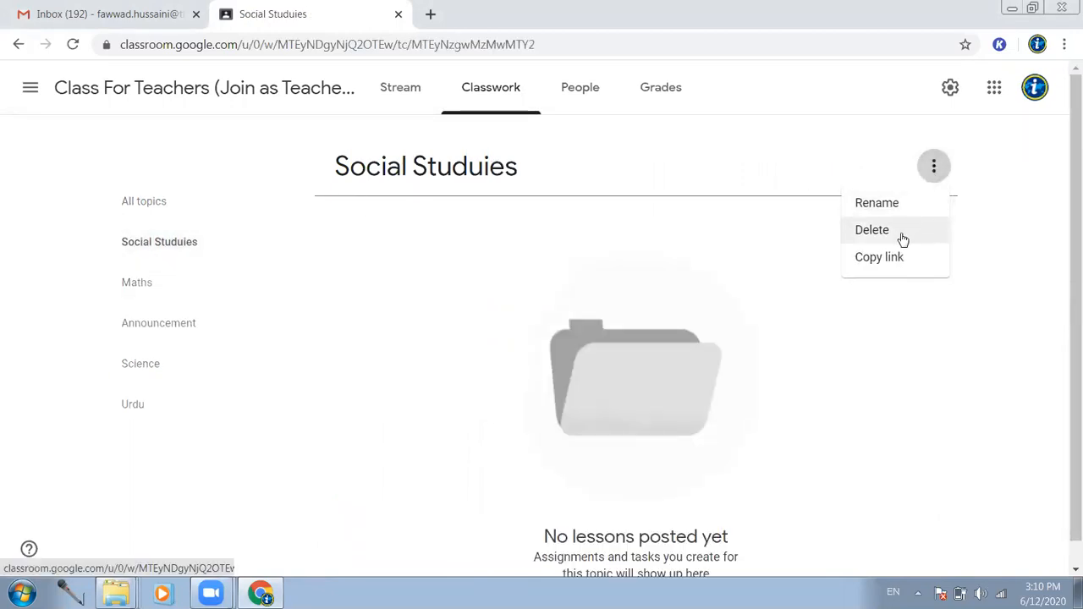
click(473, 169)
triple_click(466, 162)
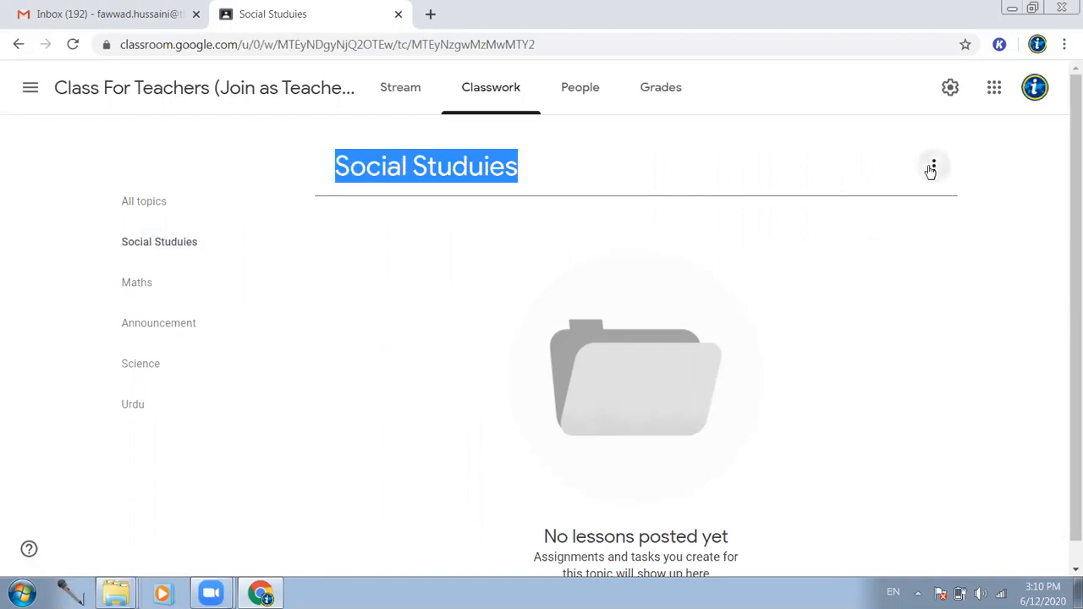
click(930, 171)
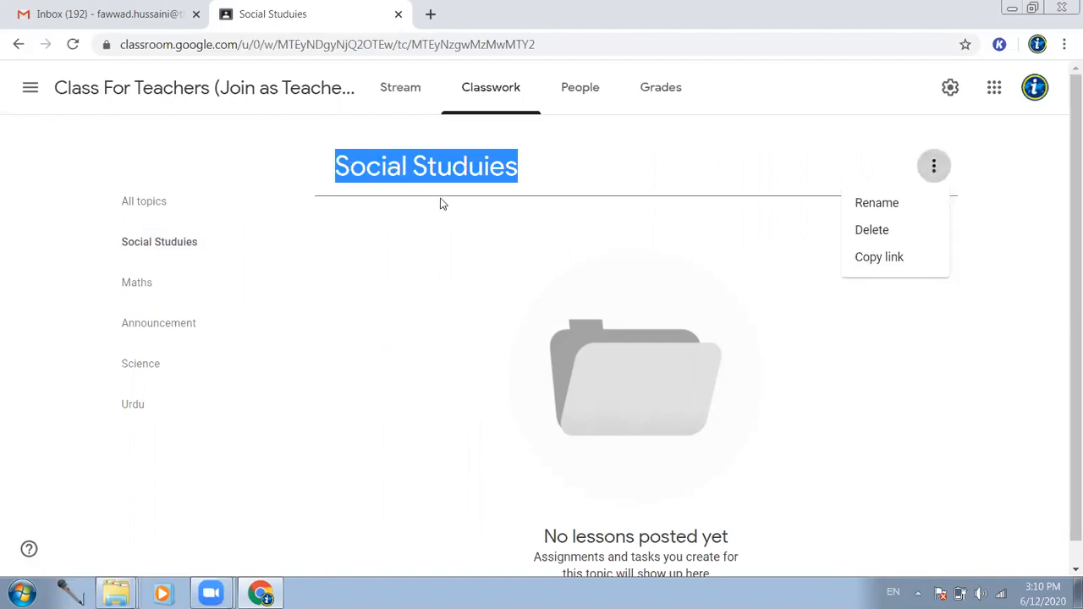
click(899, 205)
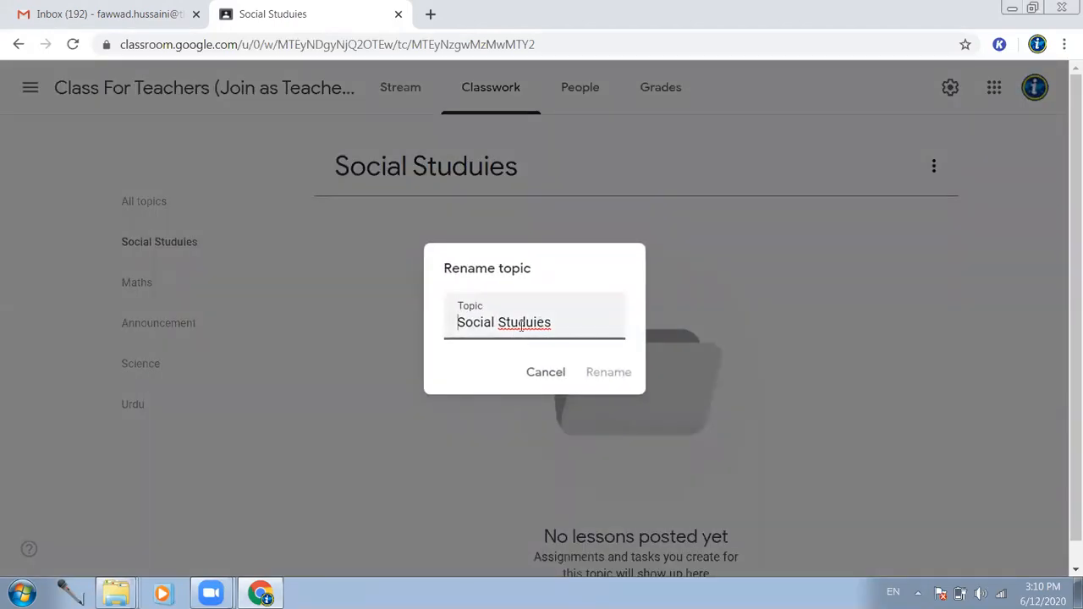
click(532, 323)
key(BackSpace)
click(608, 373)
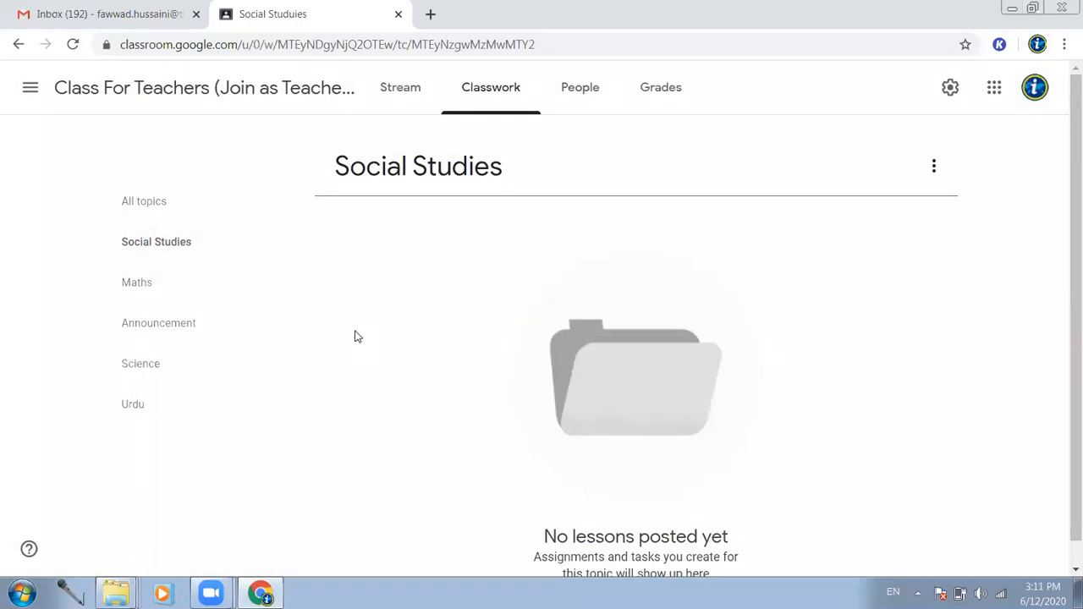
- Start a new assignment from the class's Classwork page and title it "Goods And Services"
click(497, 99)
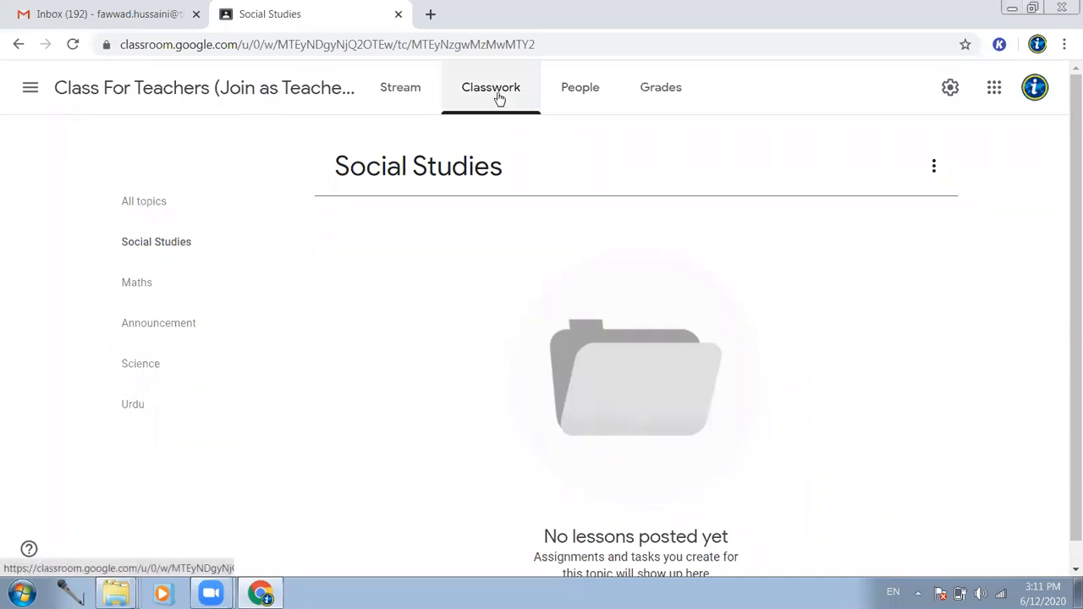
click(340, 152)
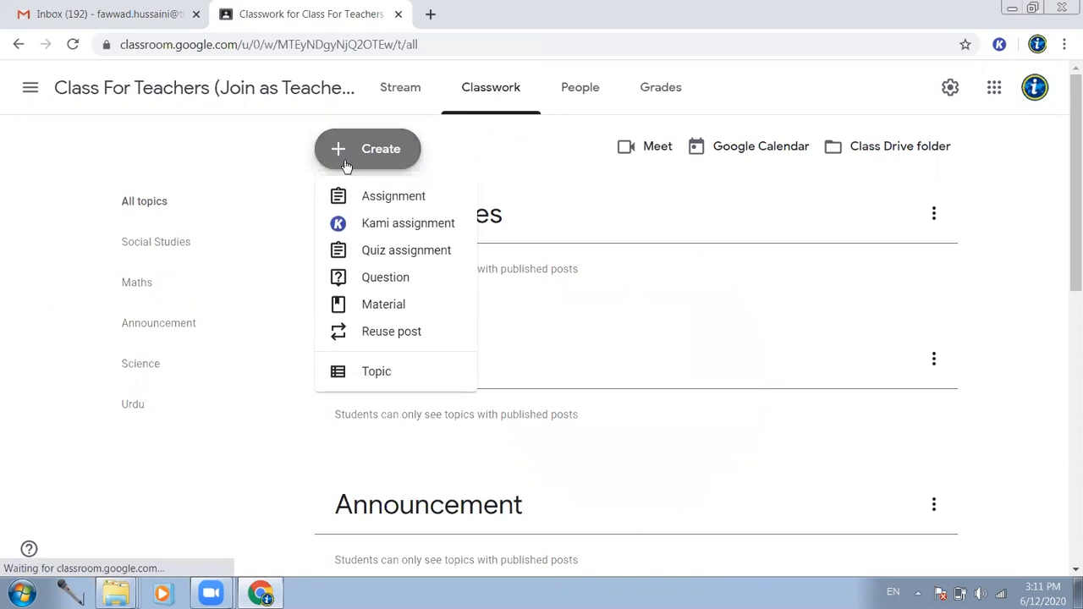
click(428, 199)
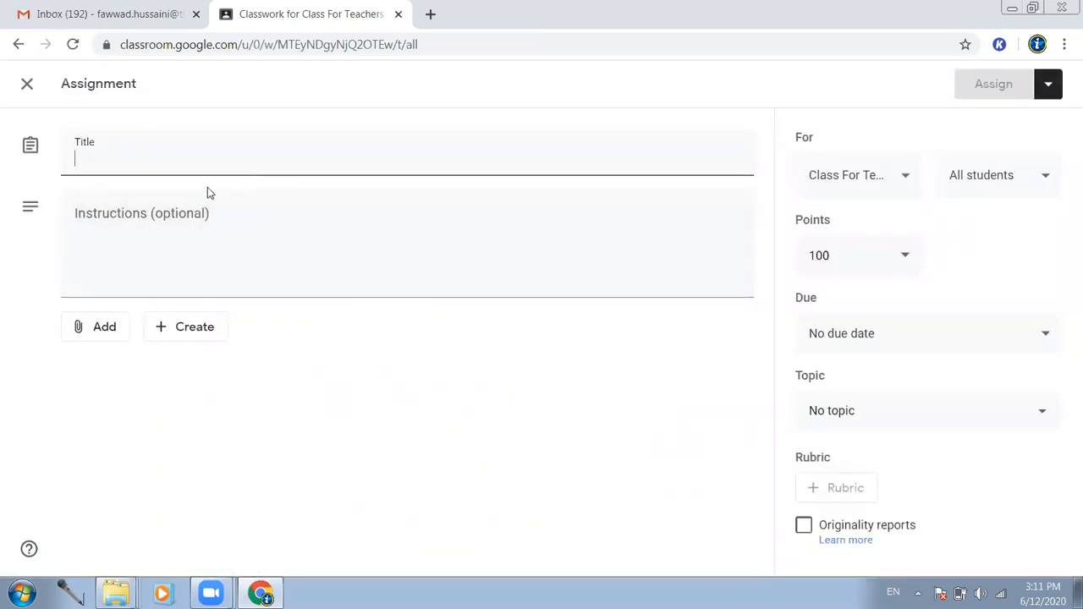
text(Good s)
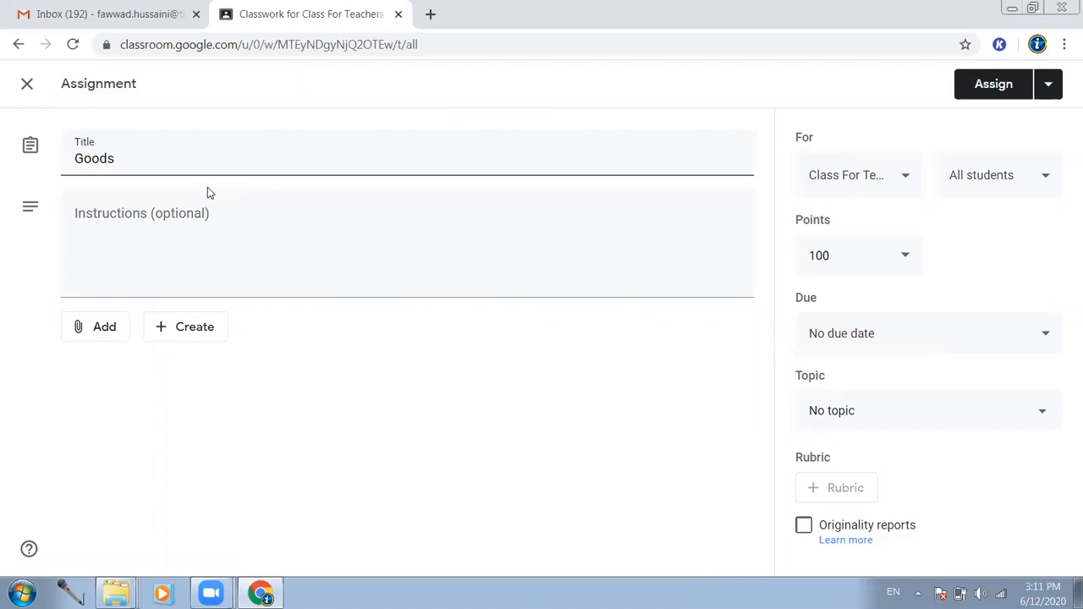
text( And Services)
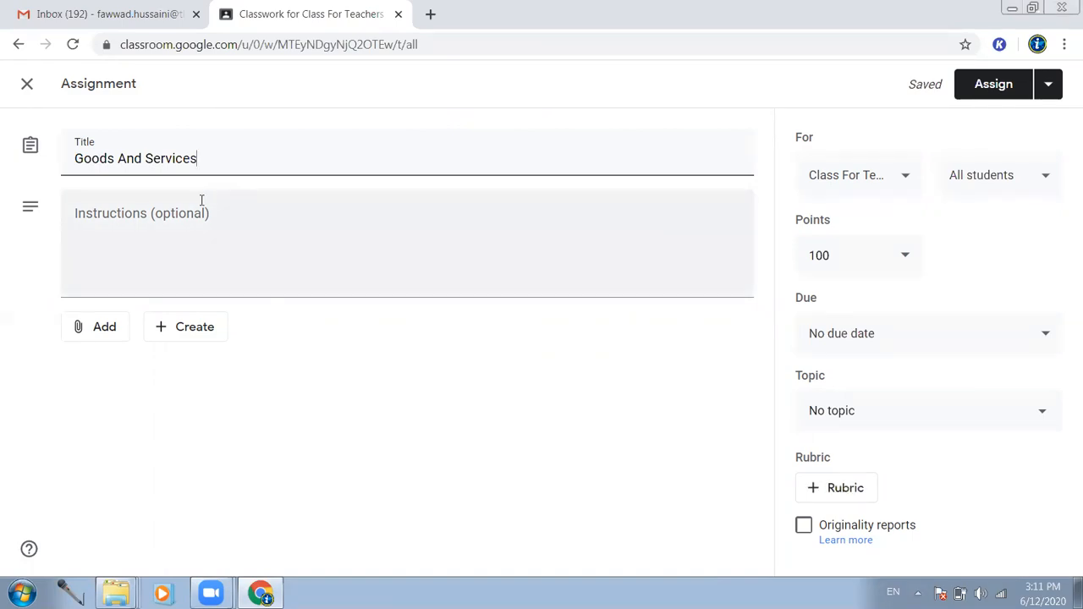
- Attach the "Goods and Services Sheets" document from the My Assignments folder in Google Drive
click(90, 340)
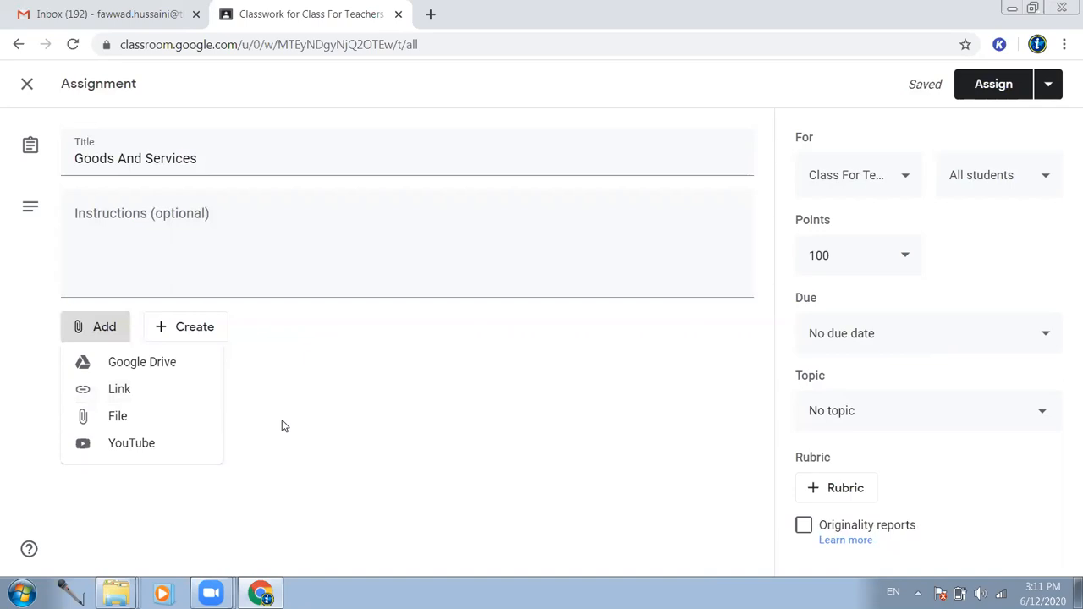
click(173, 372)
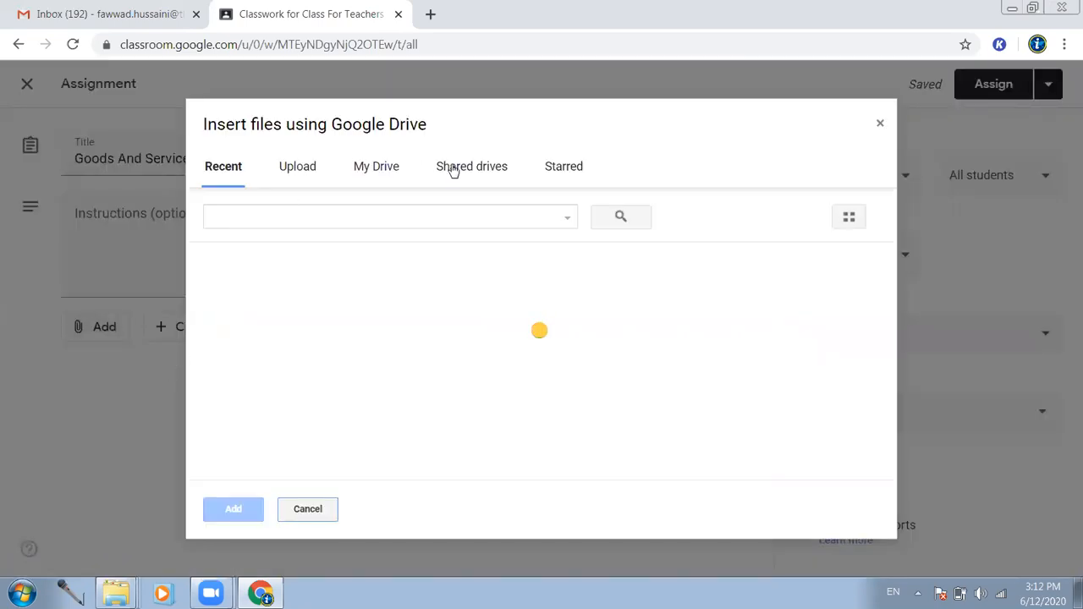
click(382, 174)
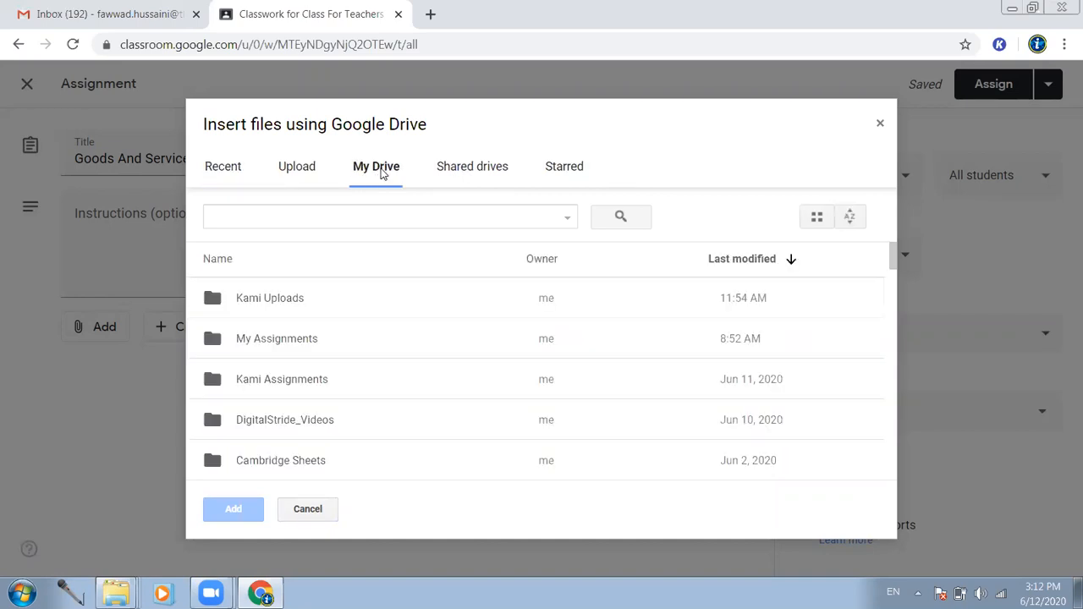
double_click(262, 344)
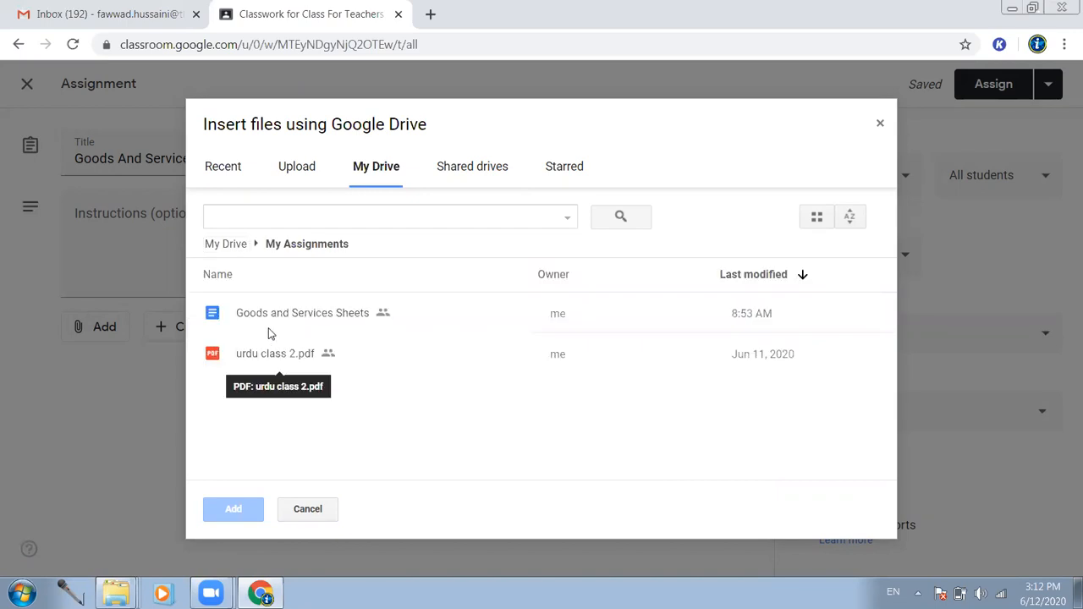
click(263, 316)
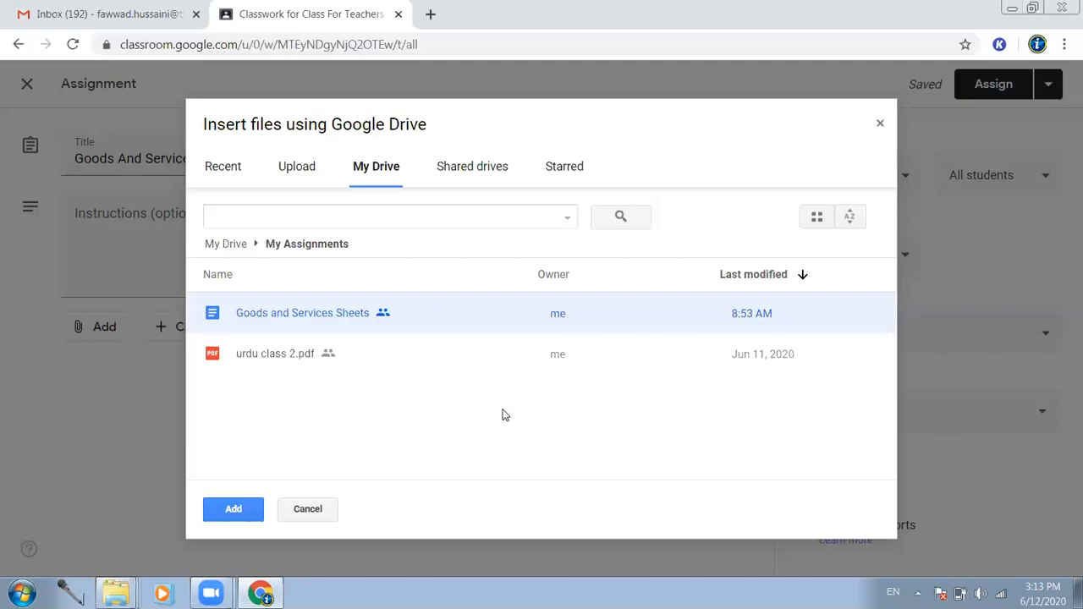
double_click(245, 320)
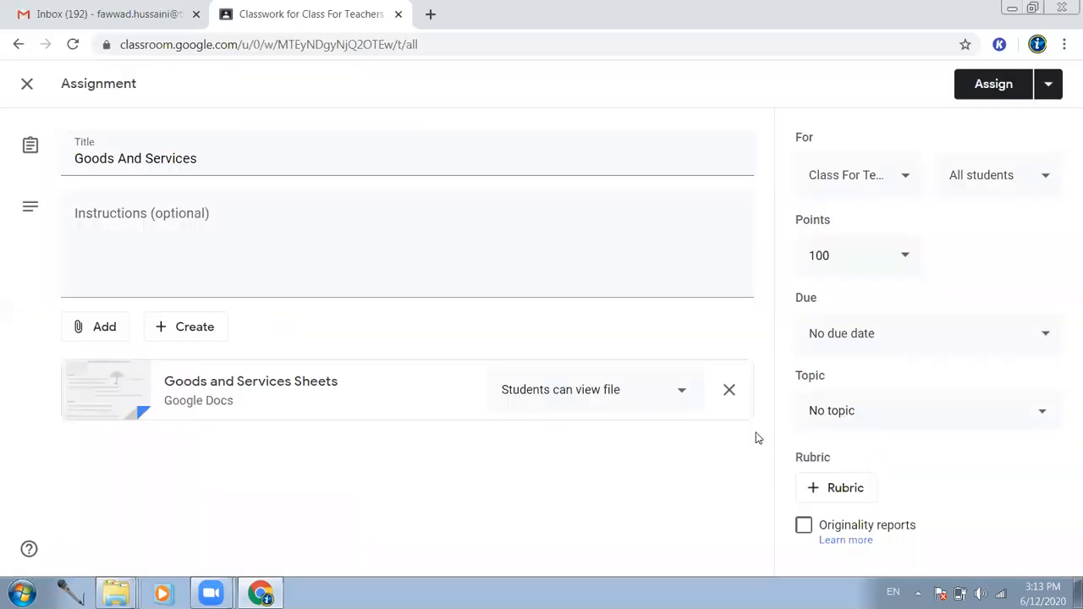
- File the assignment under the Social Studies topic and set its points to 10
click(885, 411)
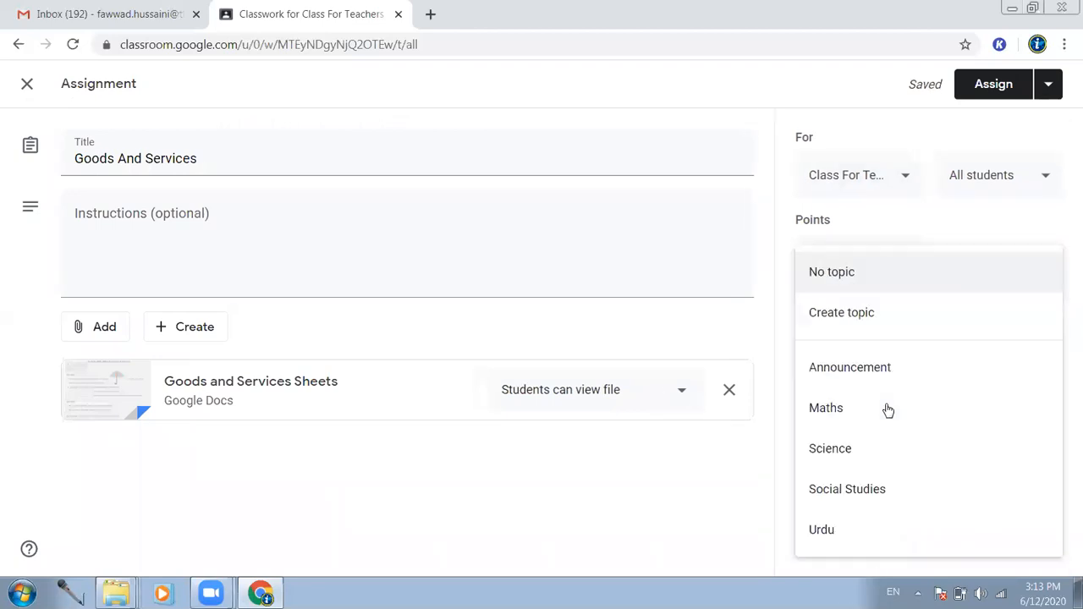
click(861, 498)
click(856, 268)
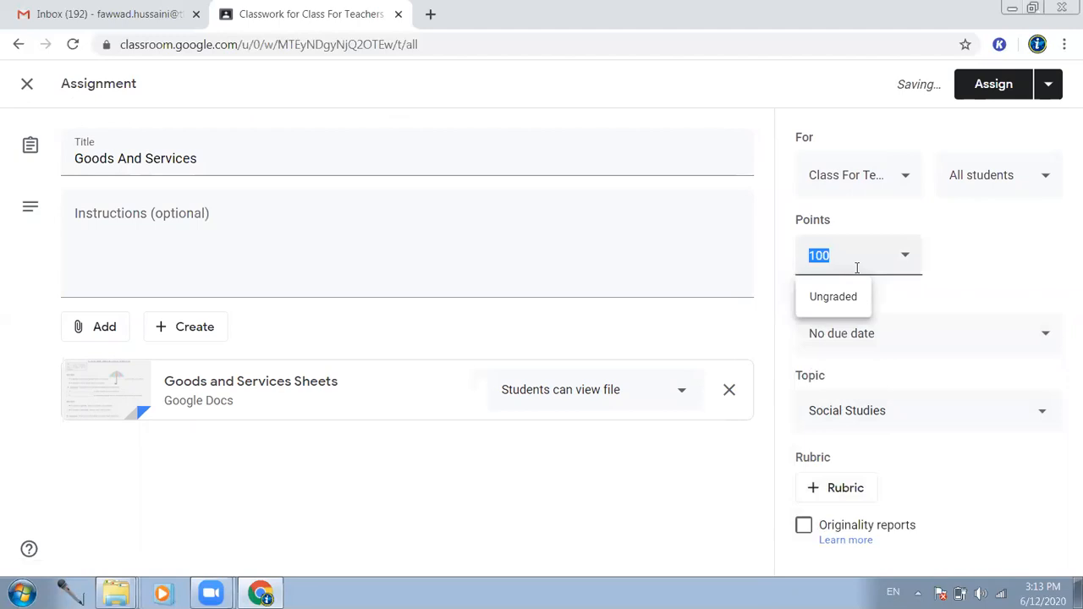
text(10)
click(1026, 528)
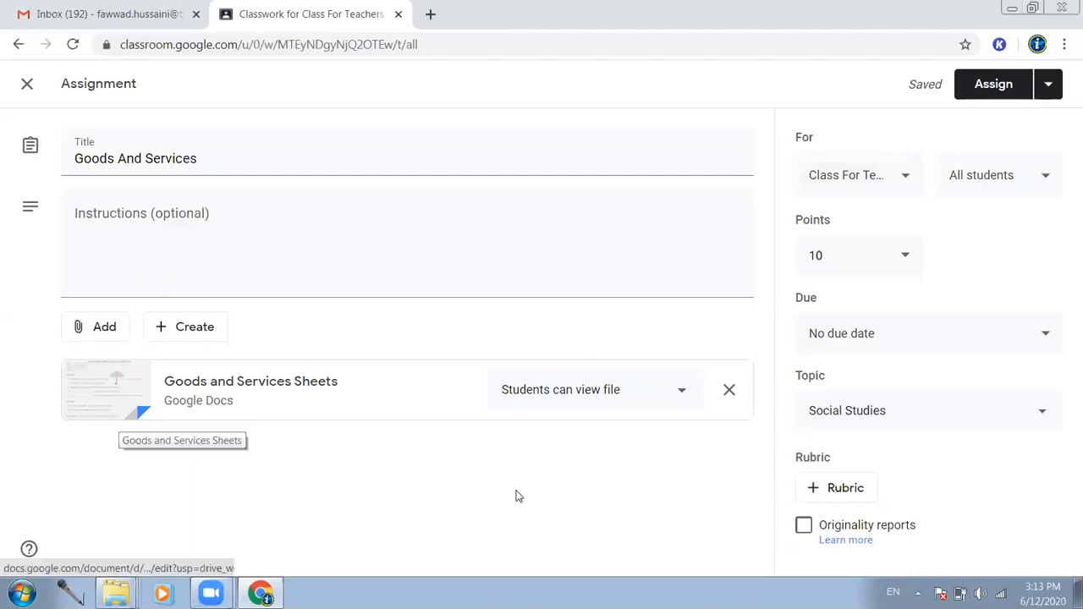
- Set the attached document to make a copy for each student and post the assignment to the class
click(681, 394)
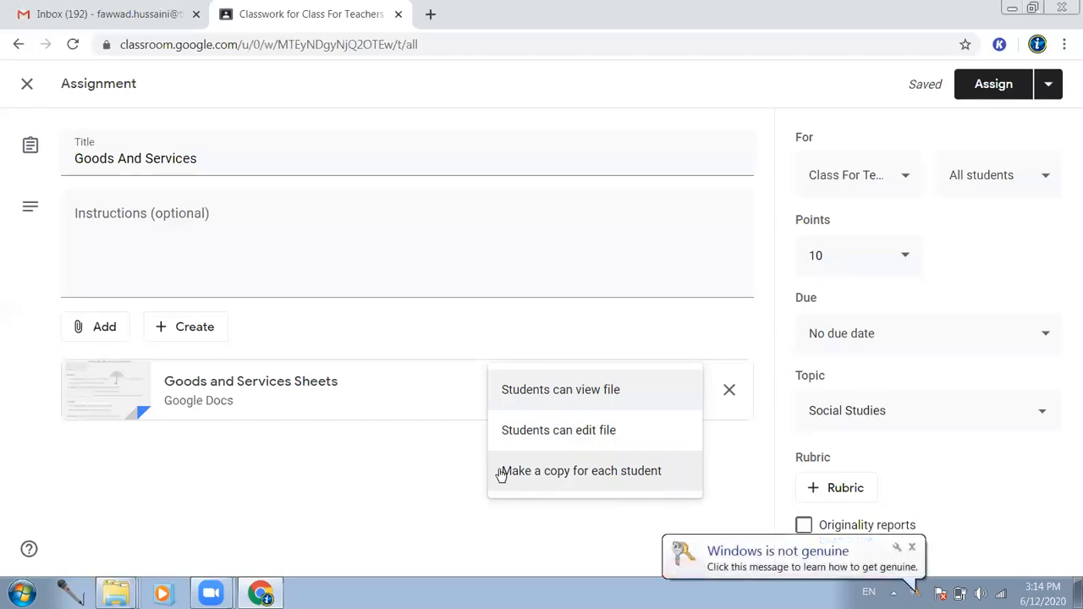
click(501, 472)
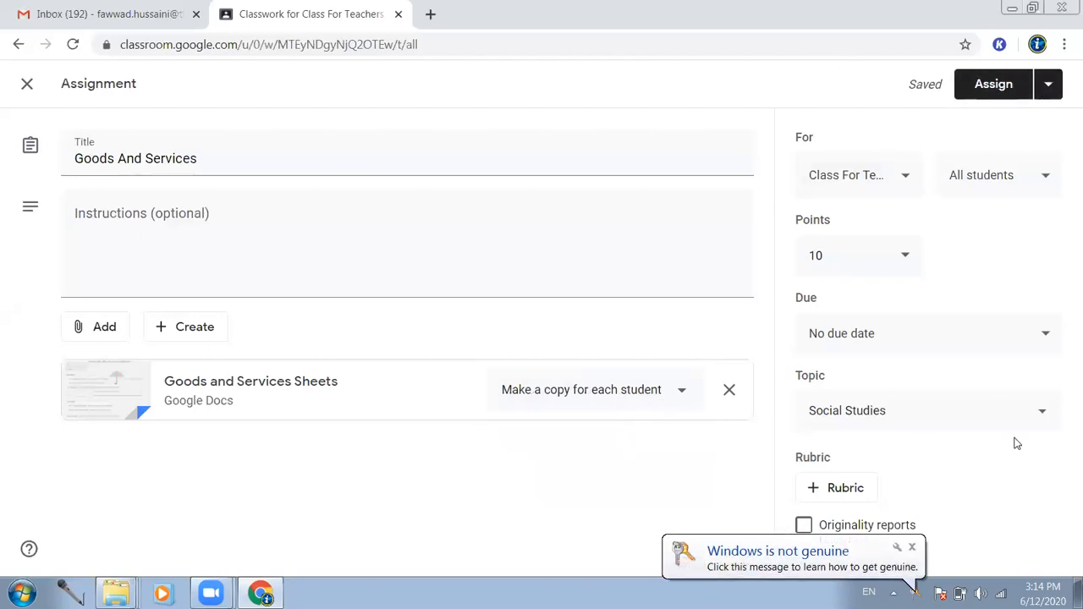
click(911, 551)
click(986, 83)
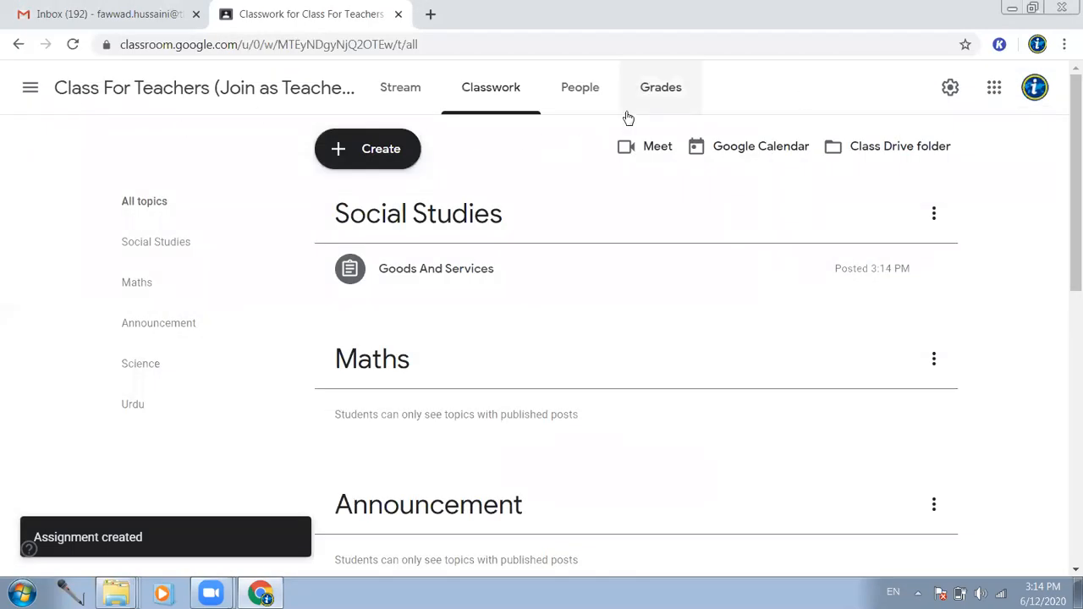
- Review the class's teachers and students, and check the Stream for the posted assignment
click(581, 93)
scroll(358, 421, down, 1)
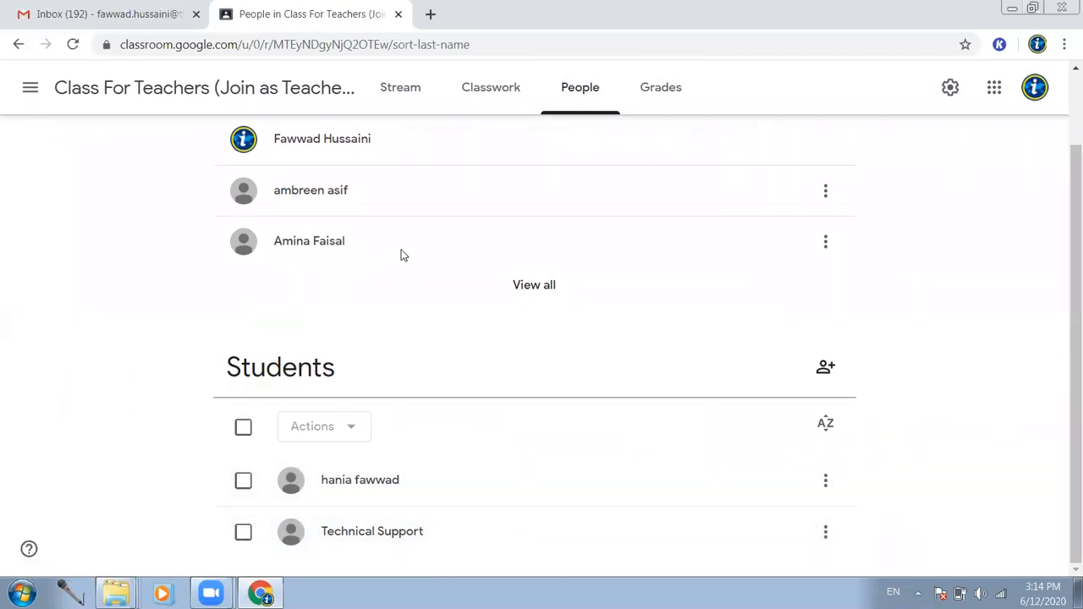
scroll(401, 254, up, 2)
click(415, 89)
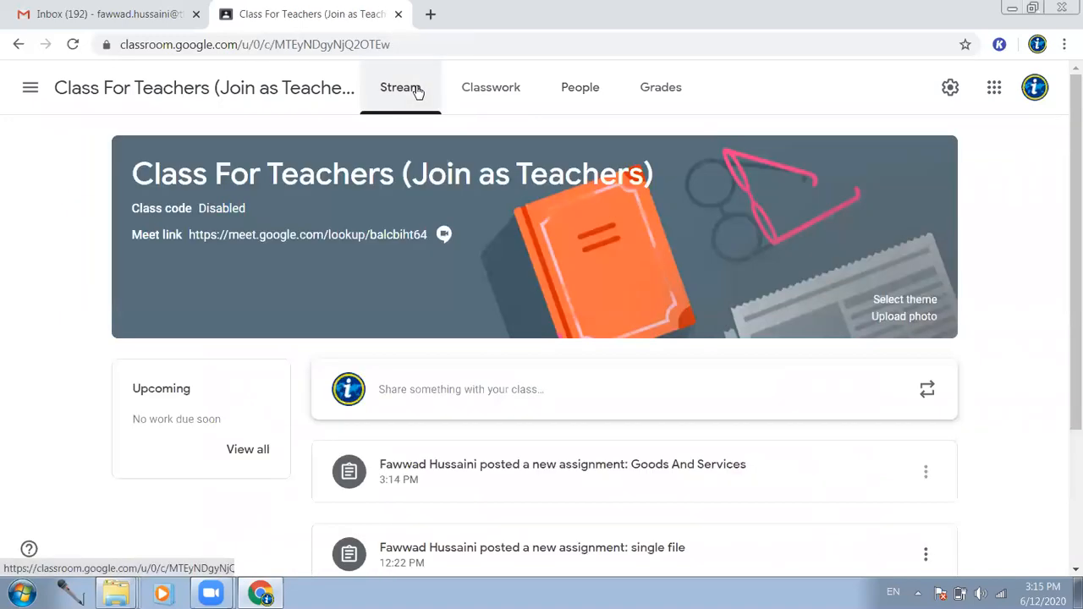
scroll(617, 225, down, 1)
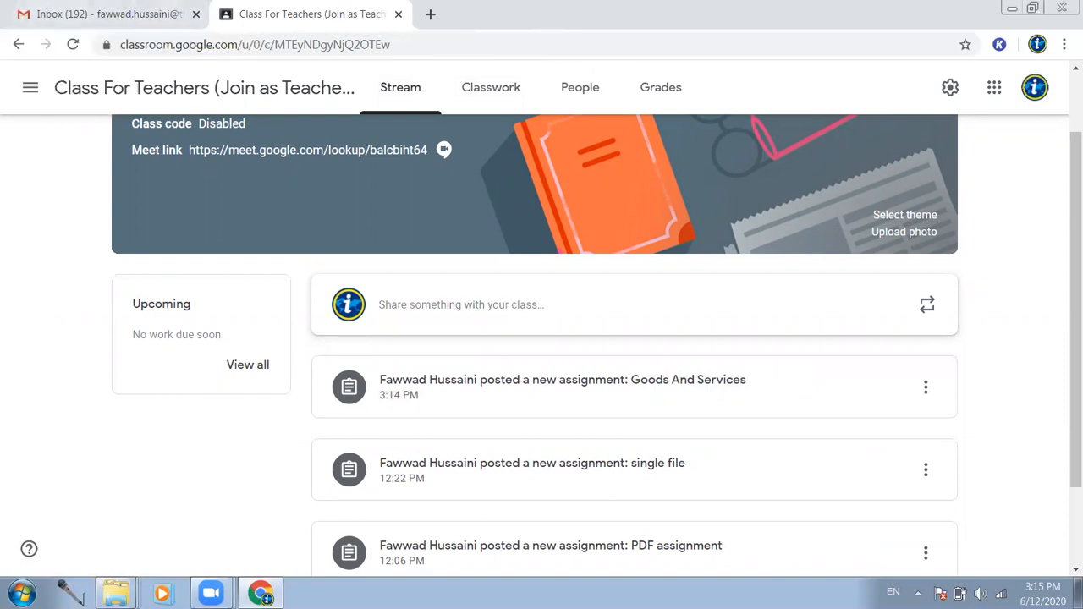
click(1061, 45)
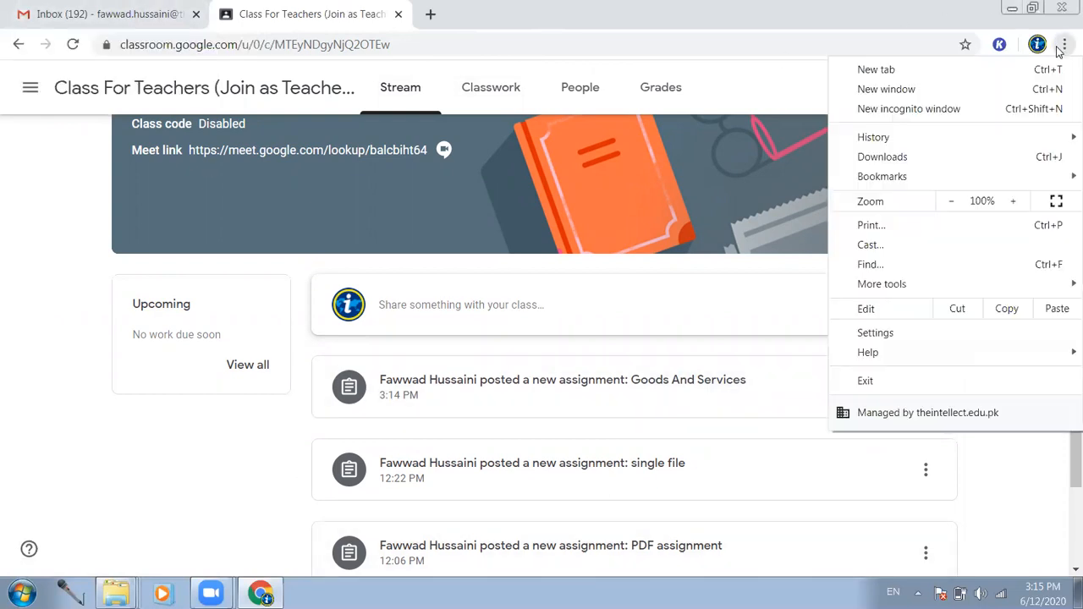
click(869, 115)
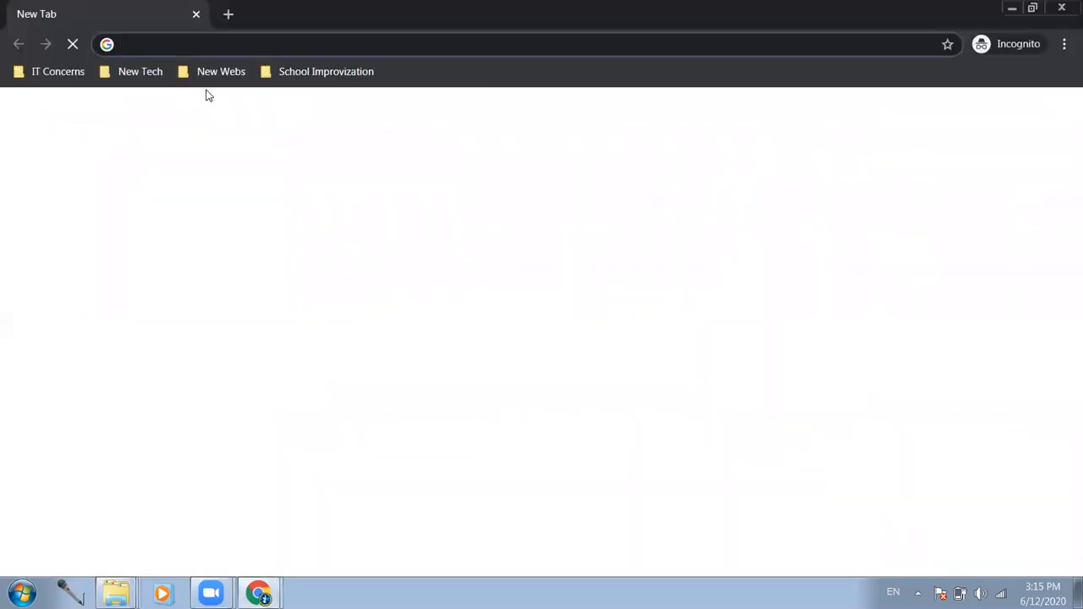
text(www.gmail.com)
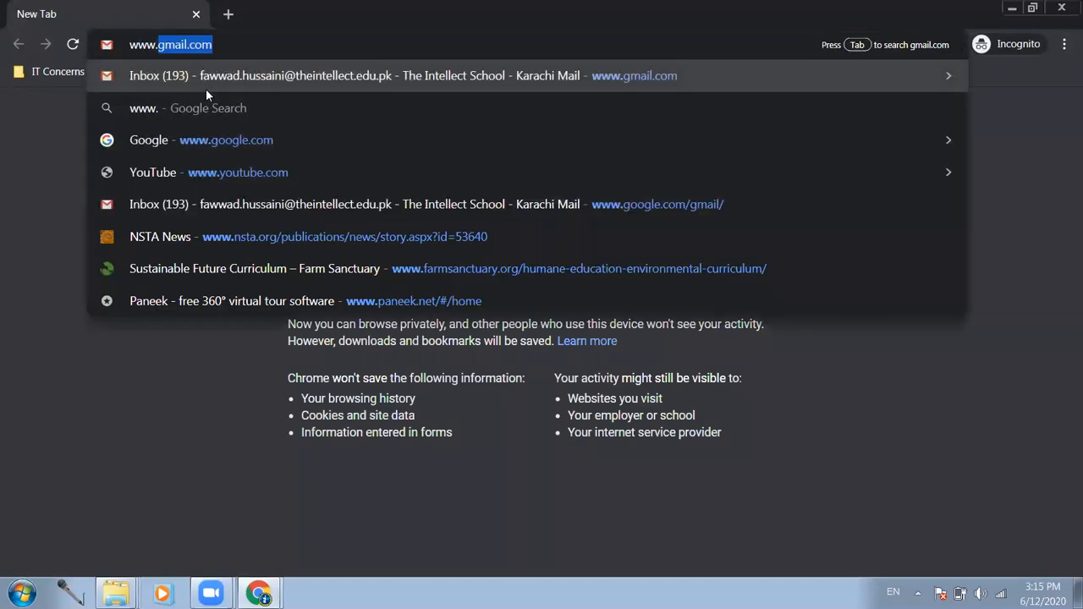
key(Return)
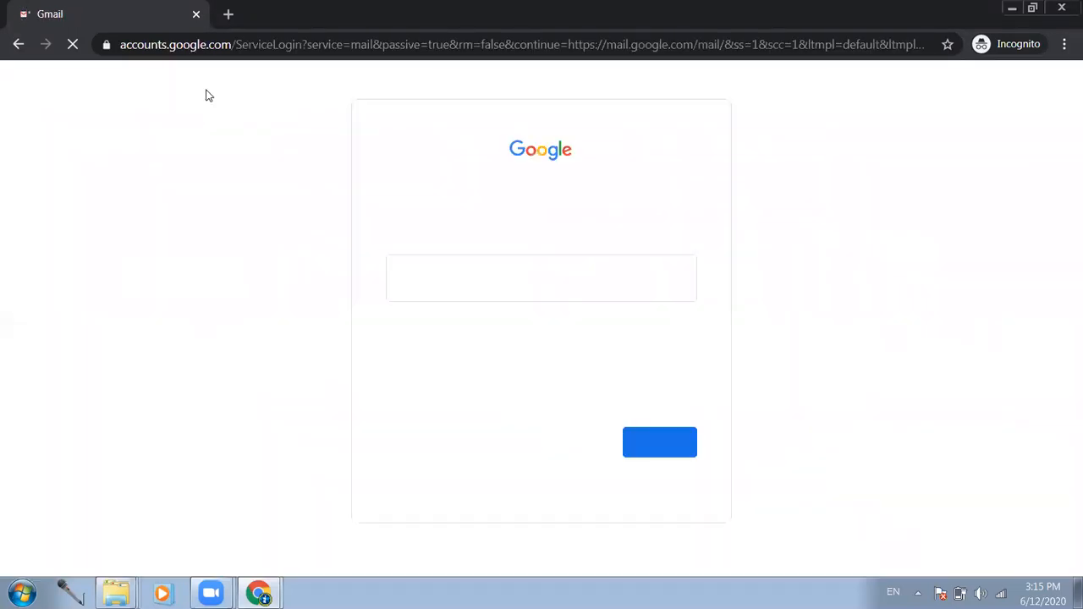
- Sign in to Gmail with the student's saved e-mail address and enter the account password
click(559, 271)
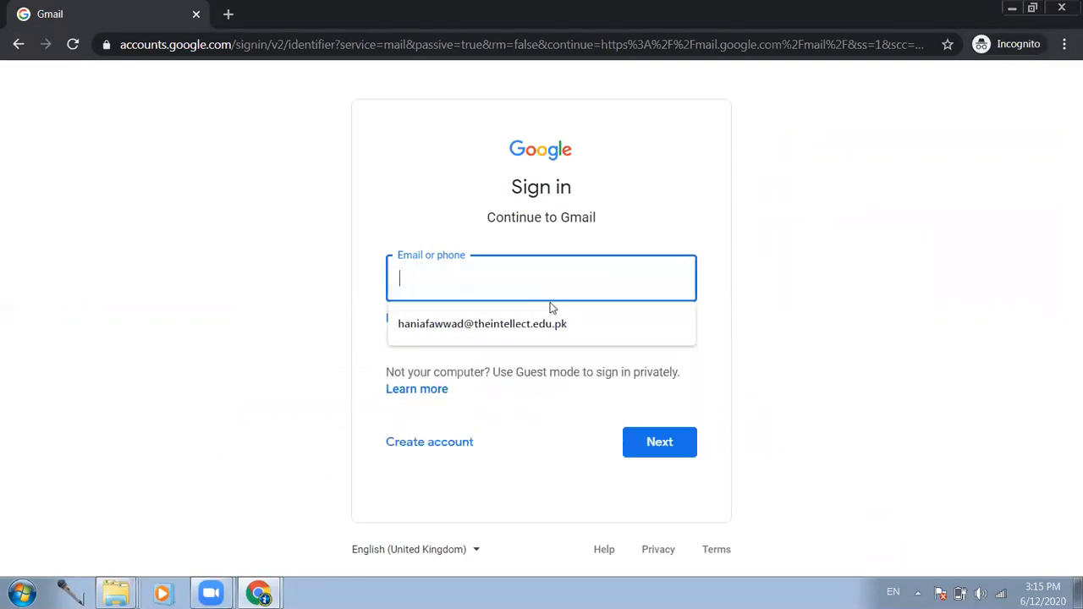
click(550, 310)
click(674, 442)
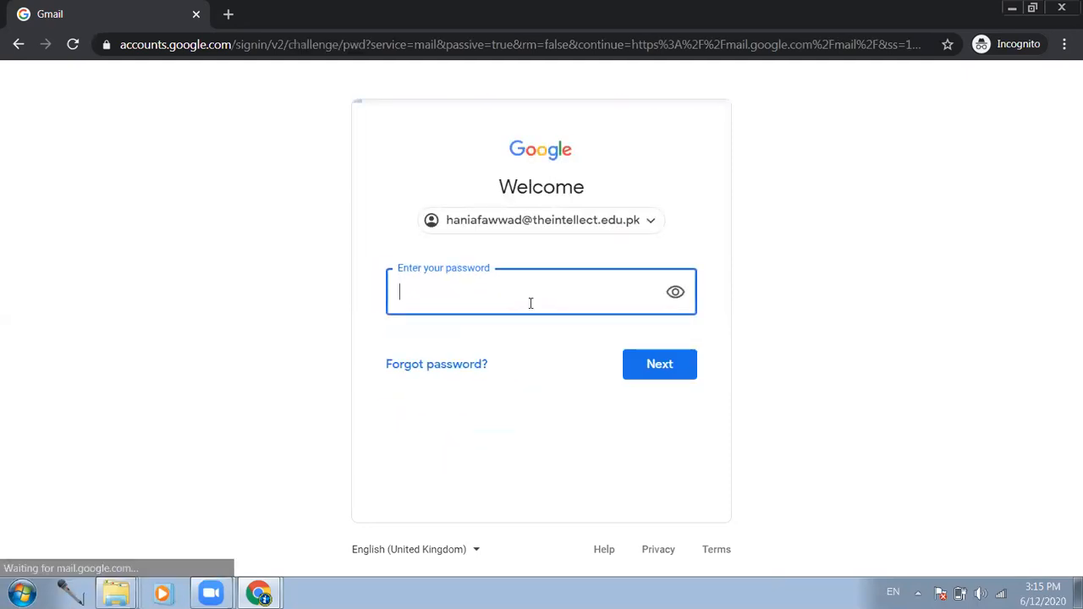
text(••••••••)
key(Return)
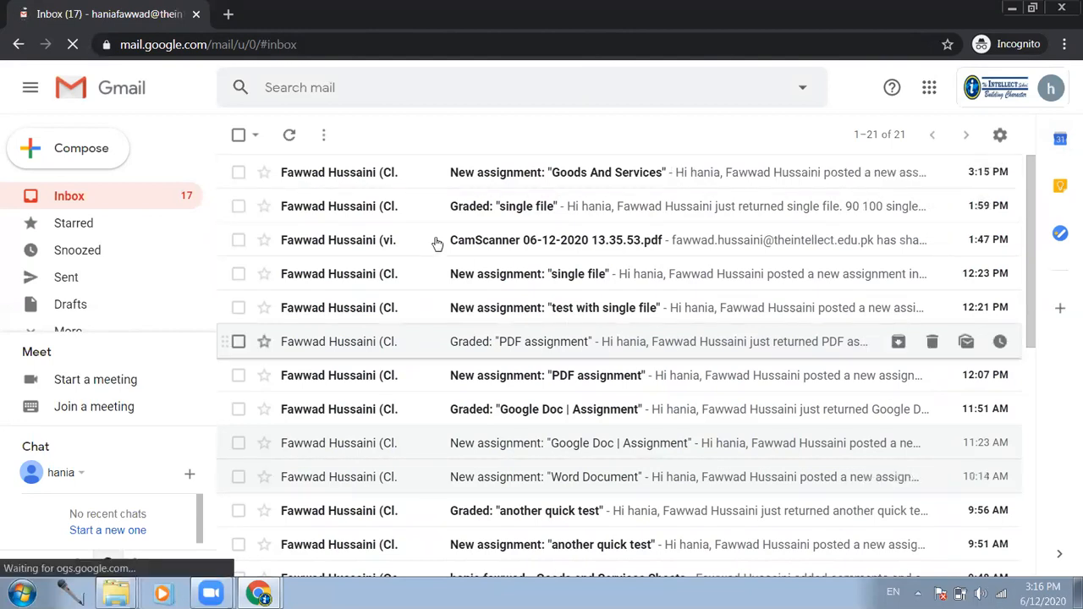
- Open the new assignment notification e-mail for "Goods And Services" and open the assignment in Classroom from it
click(482, 174)
scroll(560, 414, down, 2)
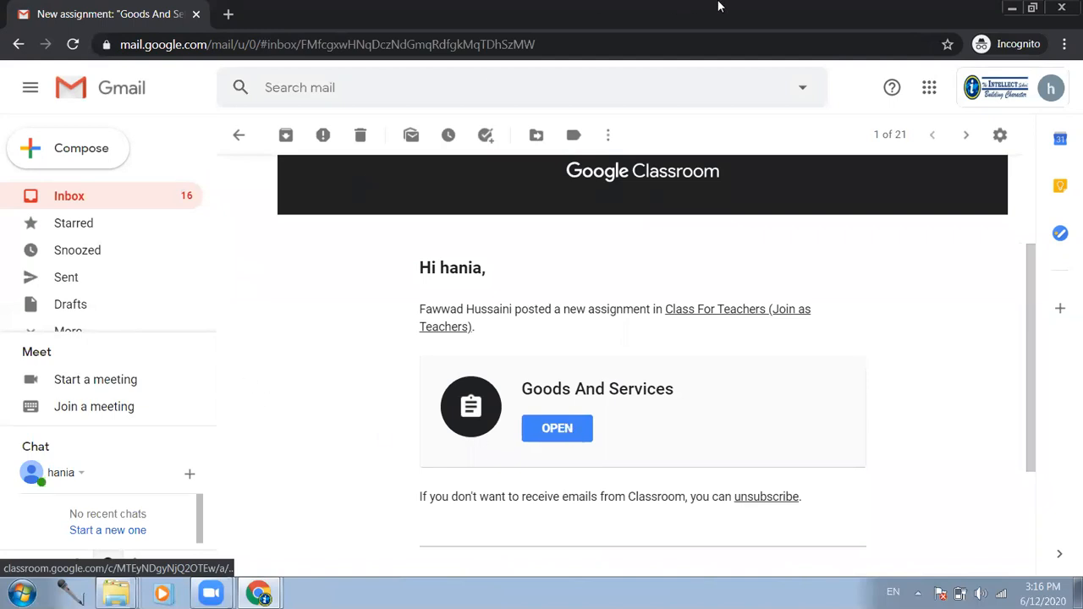
scroll(477, 273, up, 2)
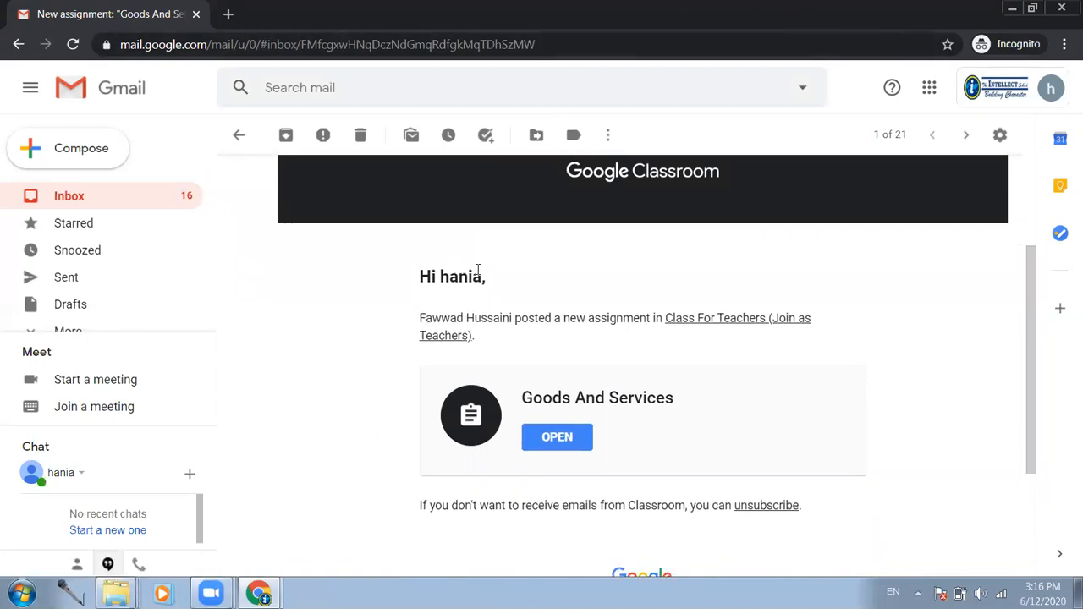
click(929, 94)
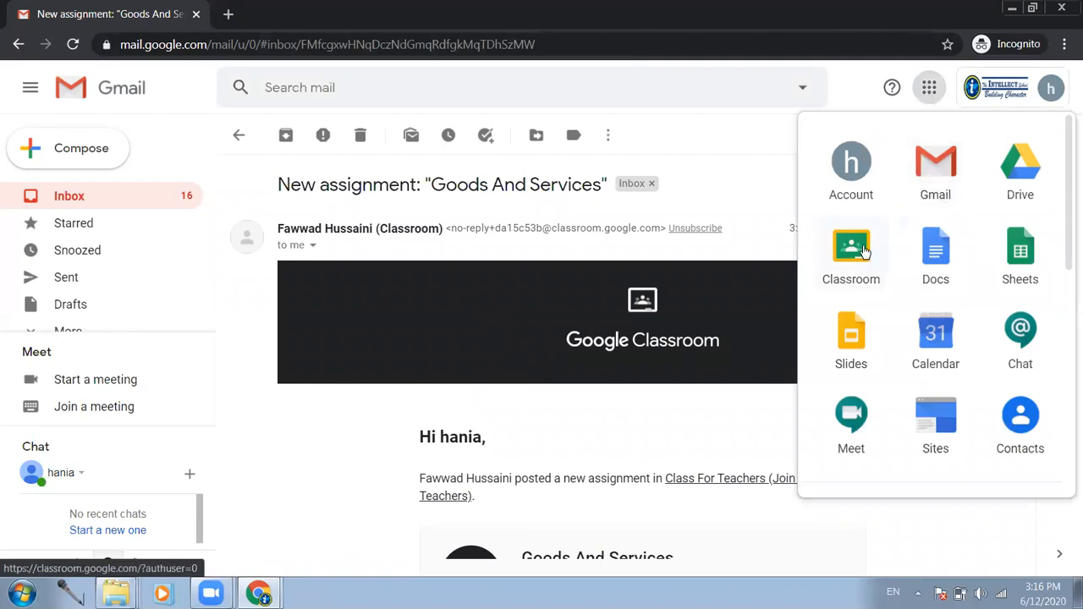
click(307, 456)
scroll(312, 457, down, 2)
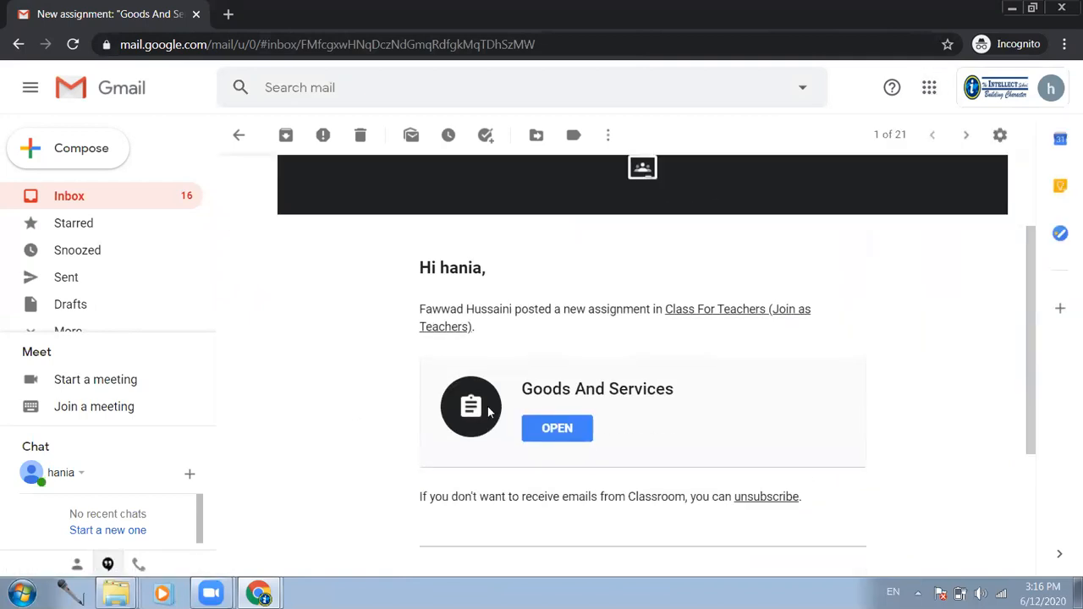
click(556, 428)
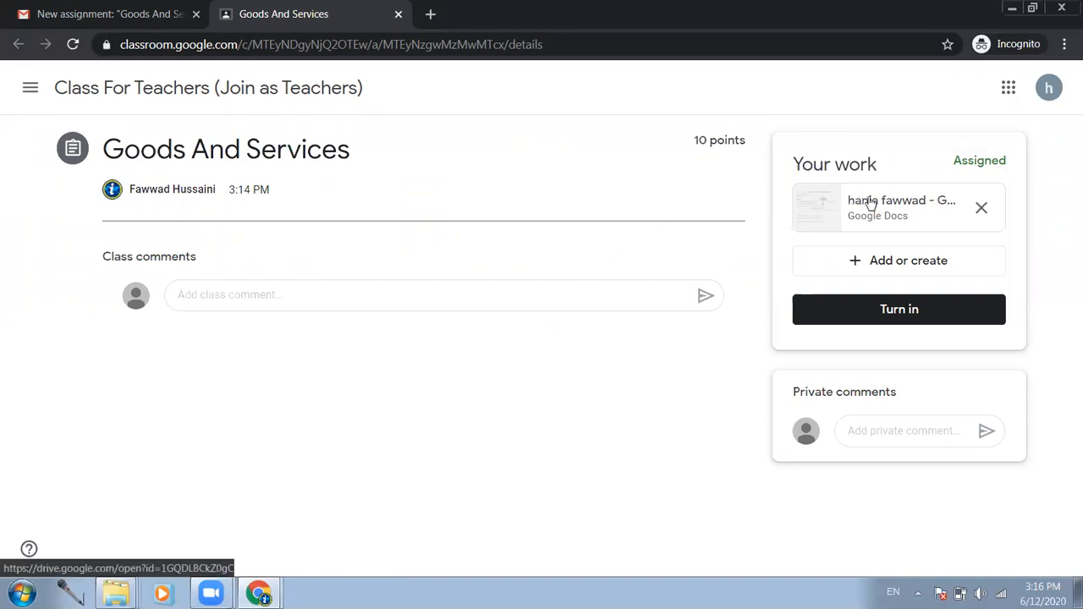
- Open the student's copy of the Goods and Services Sheets and fill section A's blanks with "SERVICES" and "GOODS"
click(898, 203)
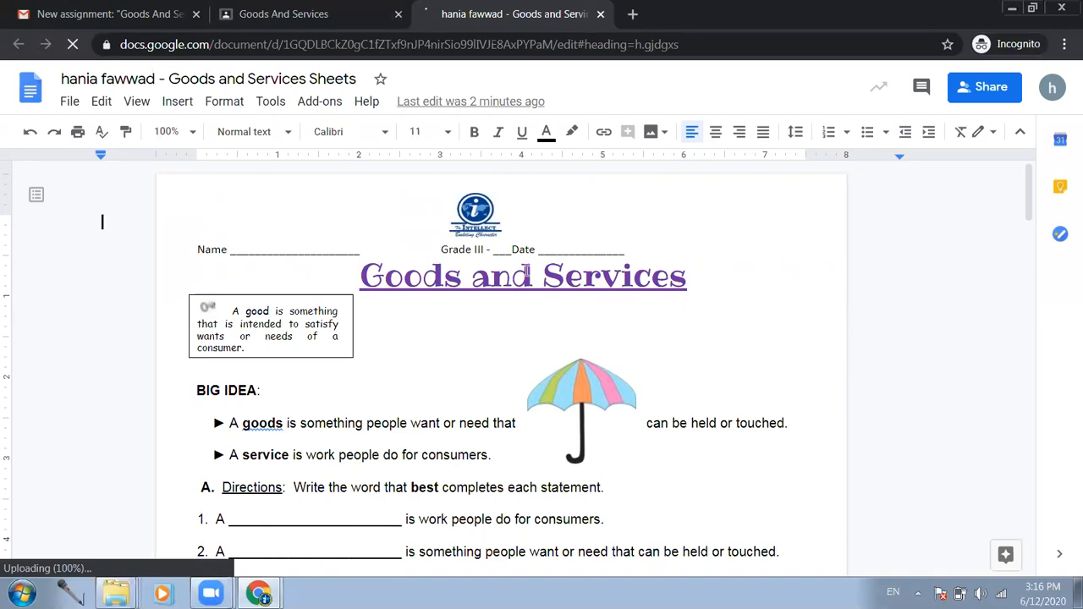
scroll(763, 310, down, 1)
scroll(763, 311, down, 2)
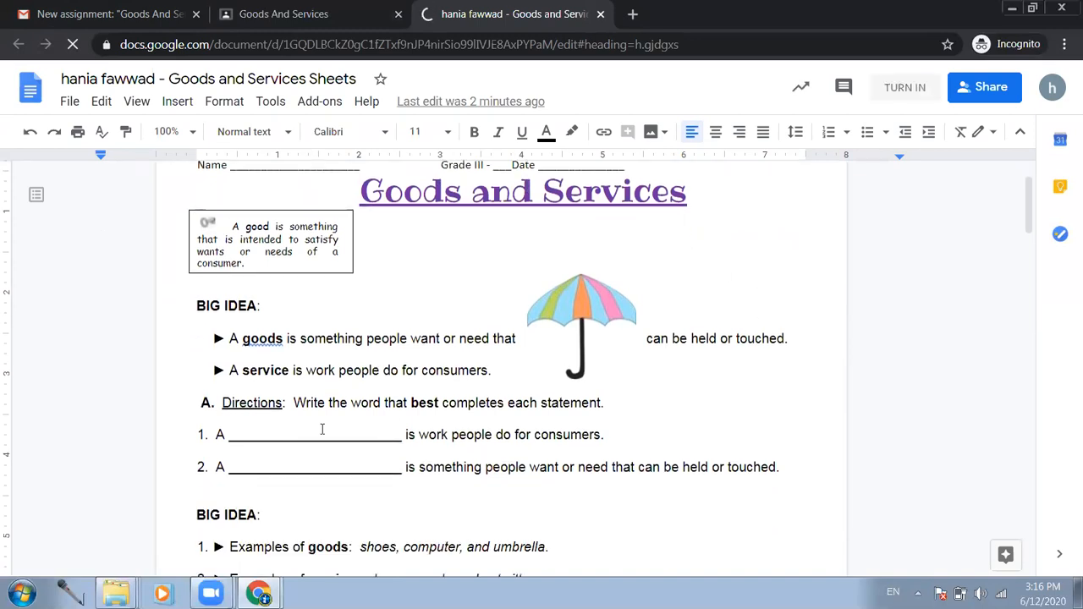
click(319, 430)
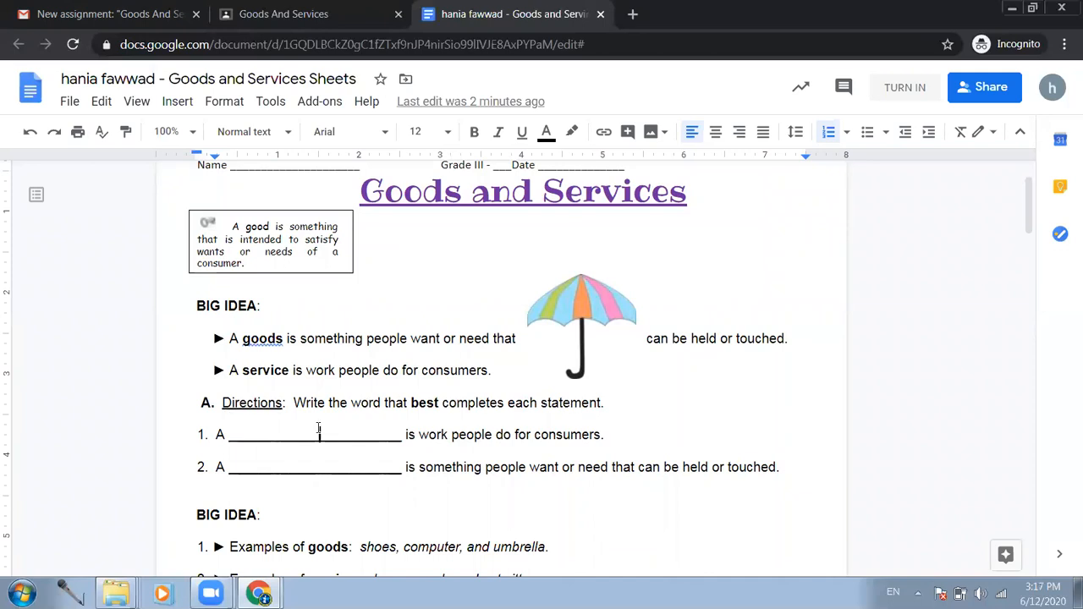
text(SERVICES)
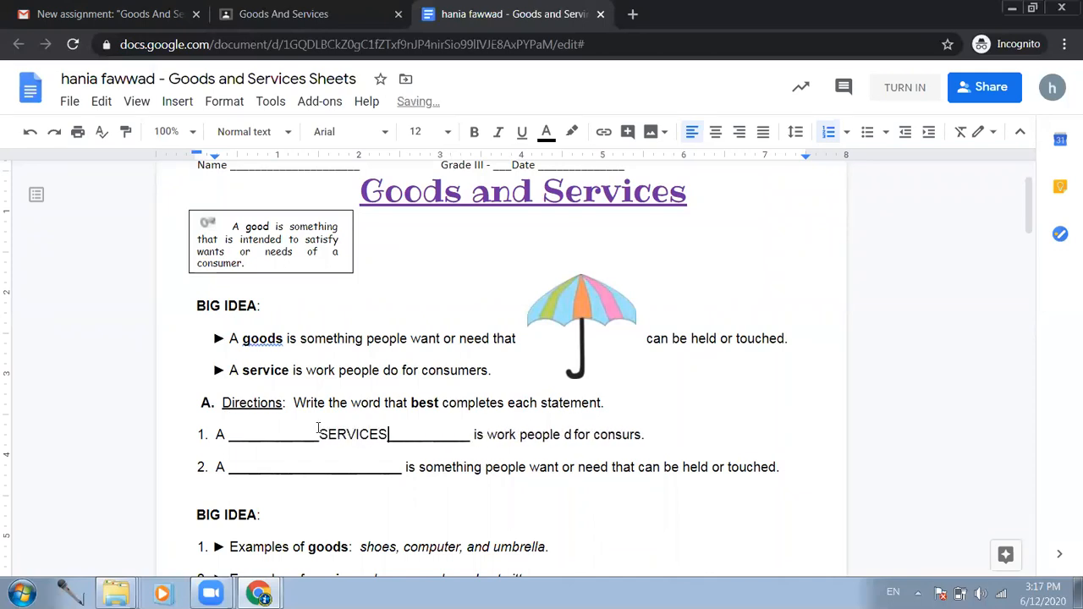
click(321, 465)
text(GOODS)
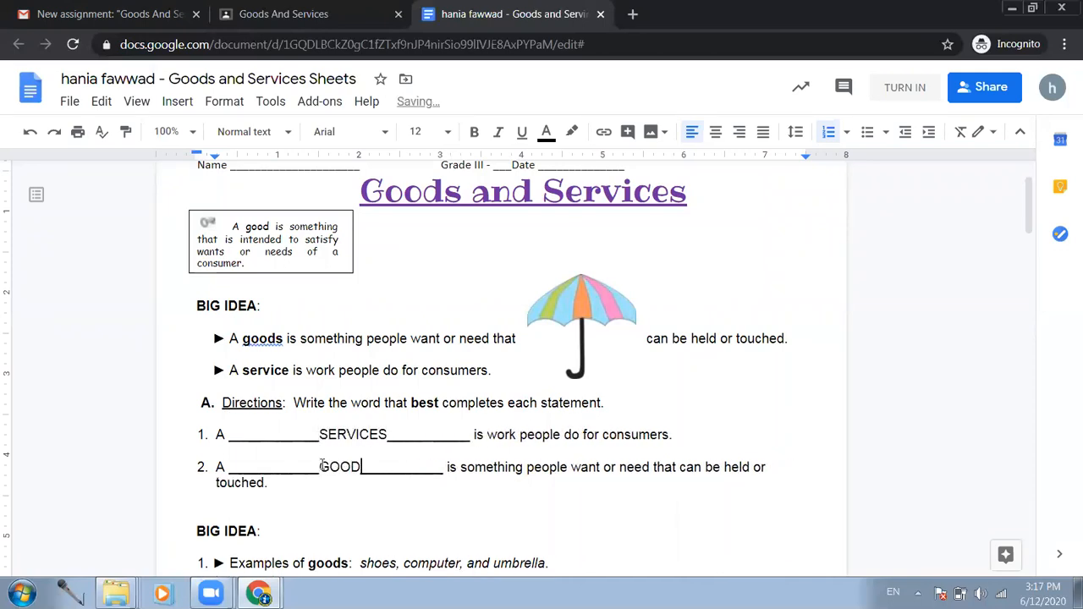
- Fill section B's two blanks with "SERVICES" for the first statement and "GOOD" for the second
scroll(323, 464, down, 3)
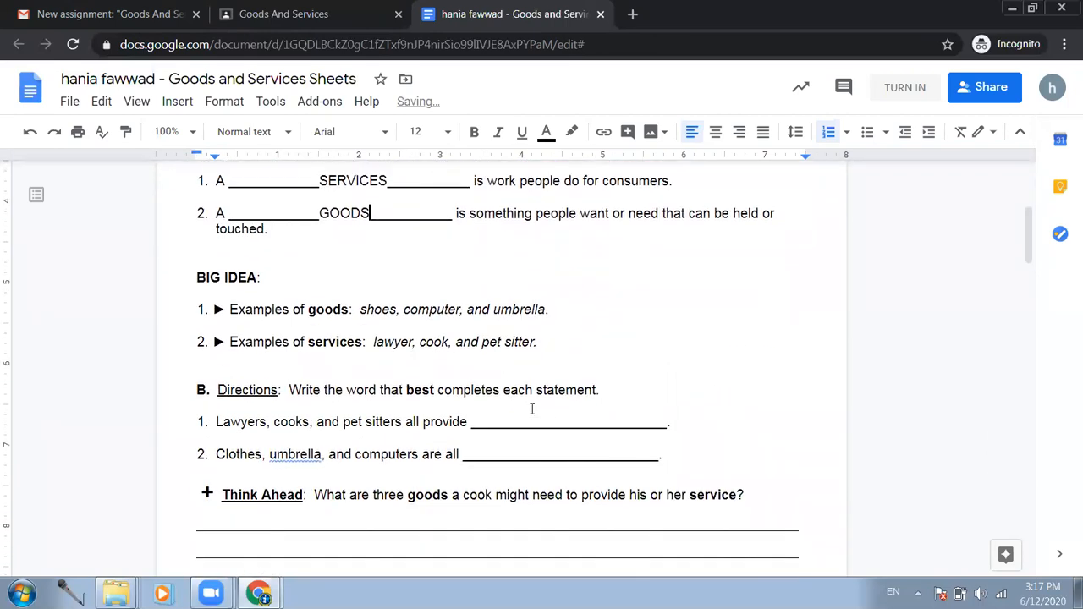
click(669, 431)
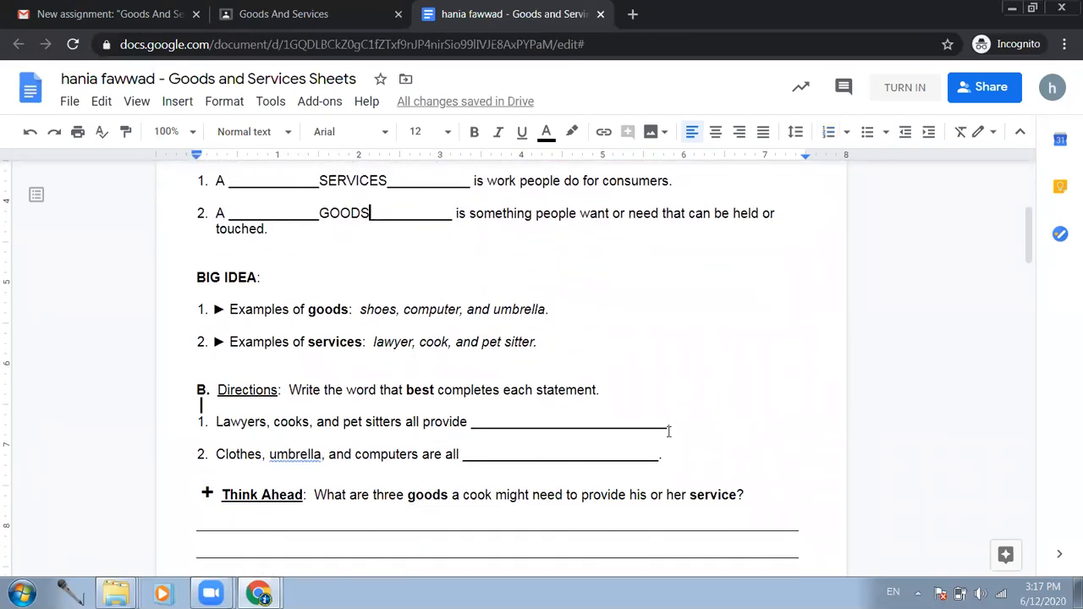
click(587, 421)
text(SERVICES)
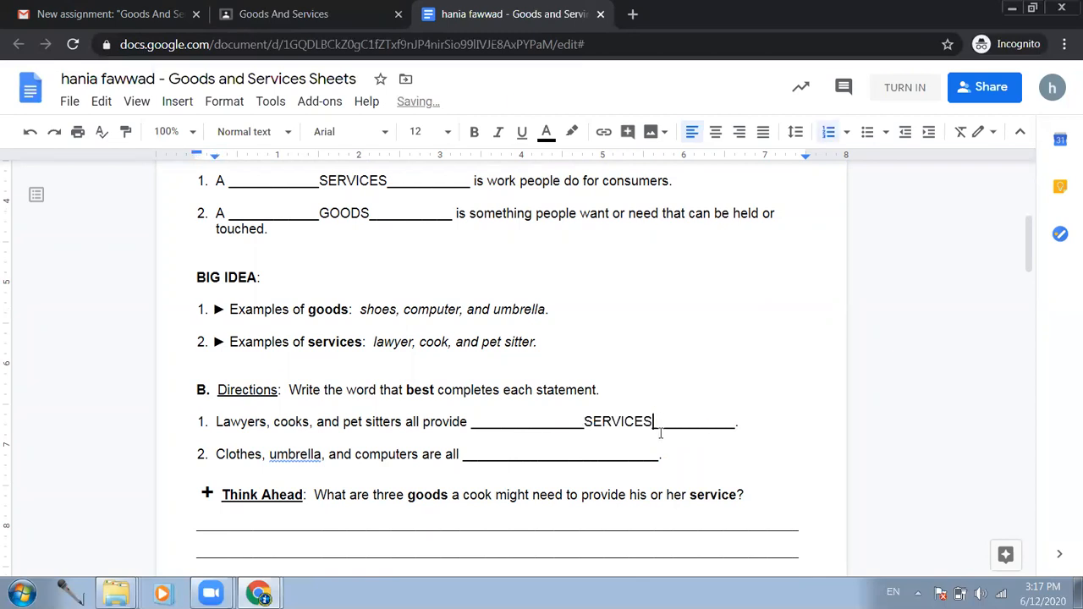
click(601, 449)
text(GOOD)
- Answer the Think Ahead question about the cook with "food, ingredients , utensils"
scroll(601, 449, down, 2)
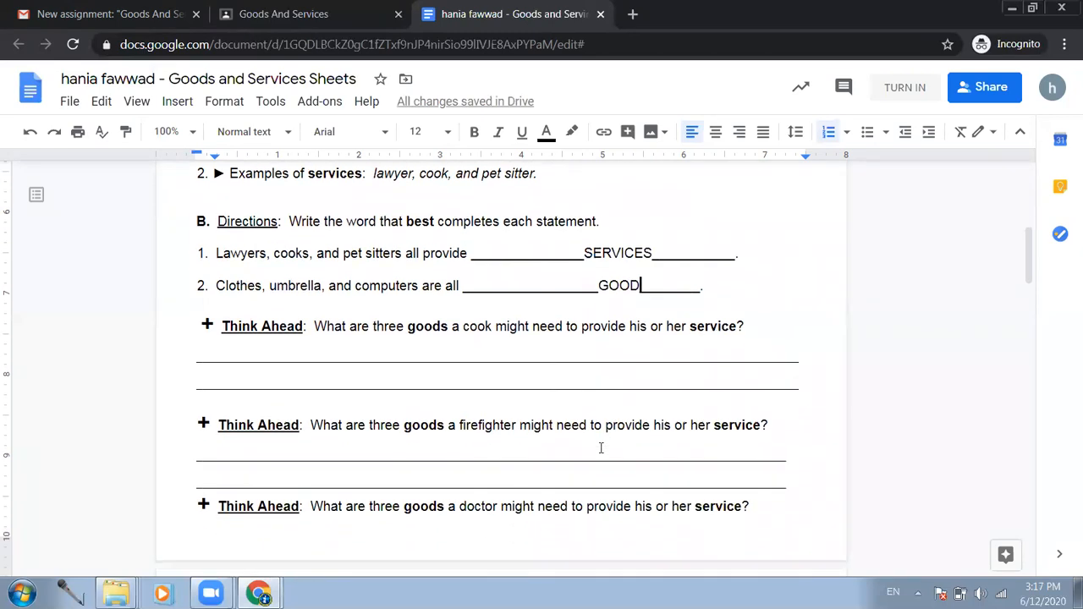
click(356, 355)
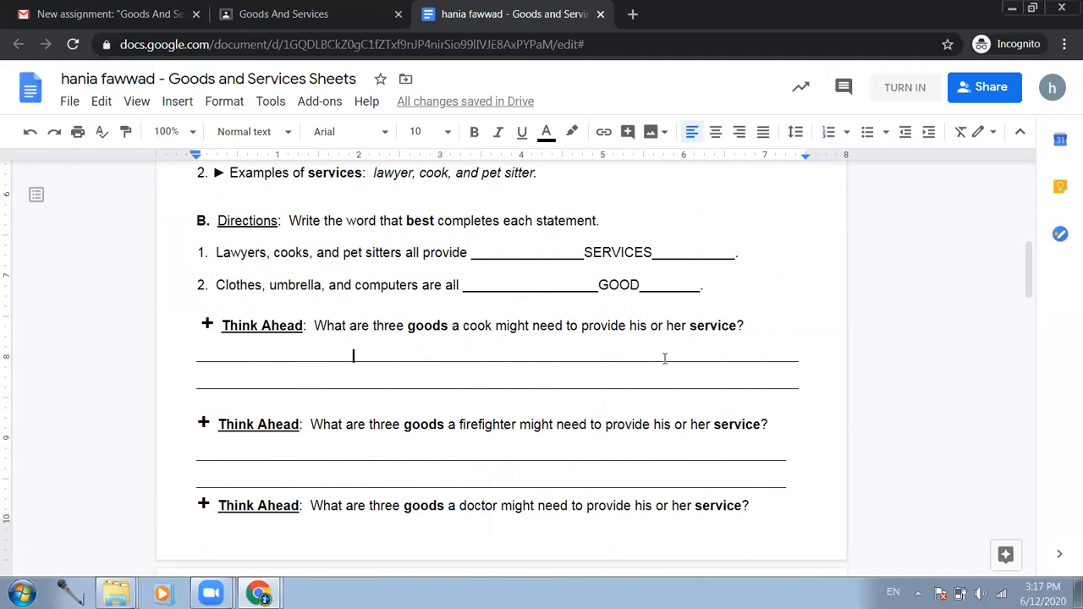
text(food, )
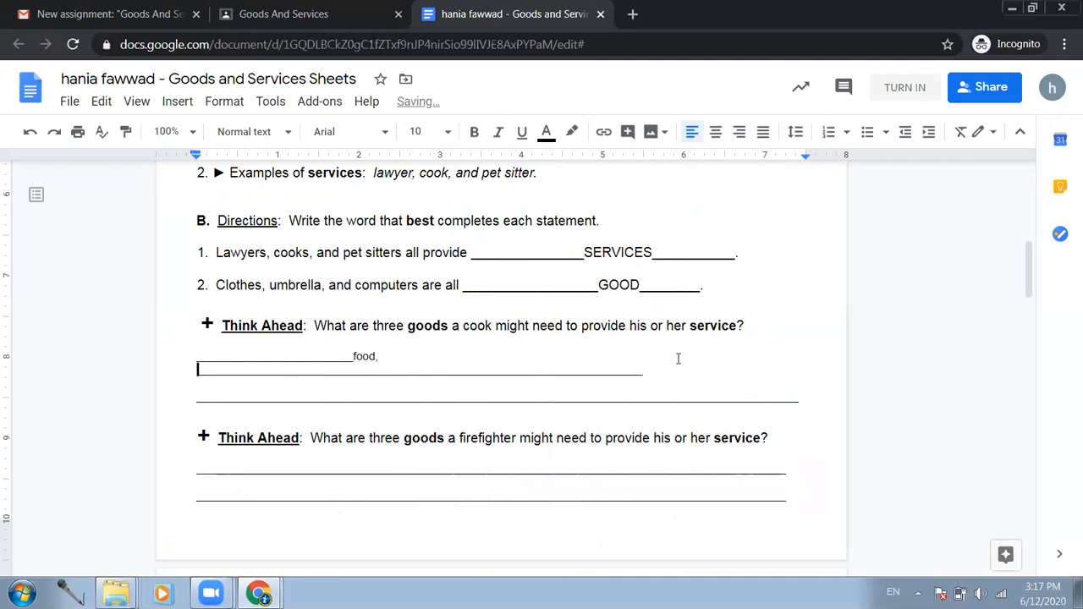
text(ingredients ,)
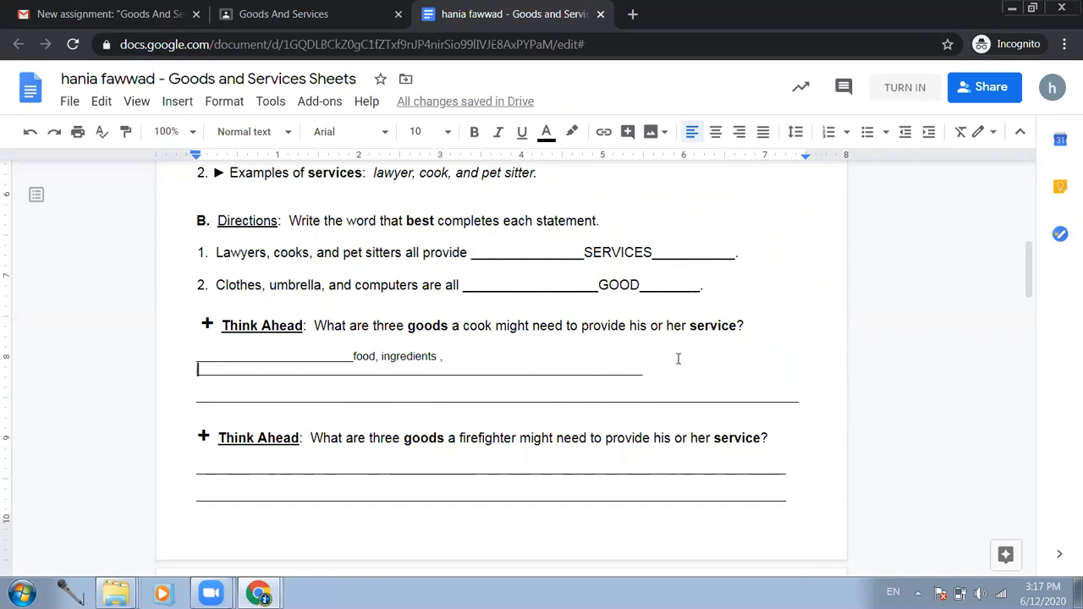
text(utensils)
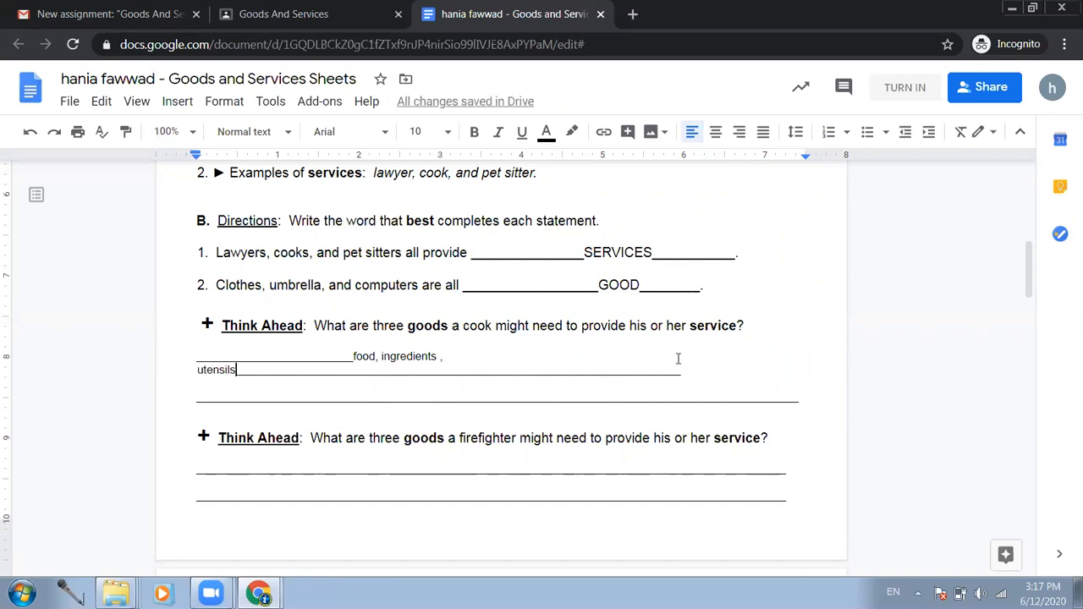
- Answer the Think Ahead question about the firefighter with "water hose, ladder and lots of water"
scroll(617, 355, down, 2)
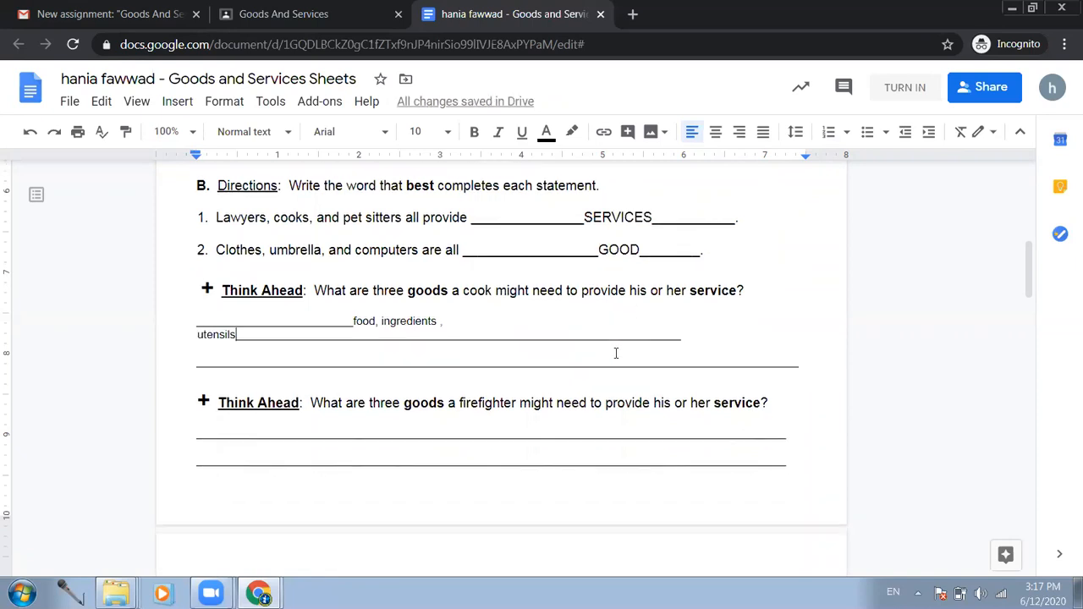
click(461, 377)
text(water o)
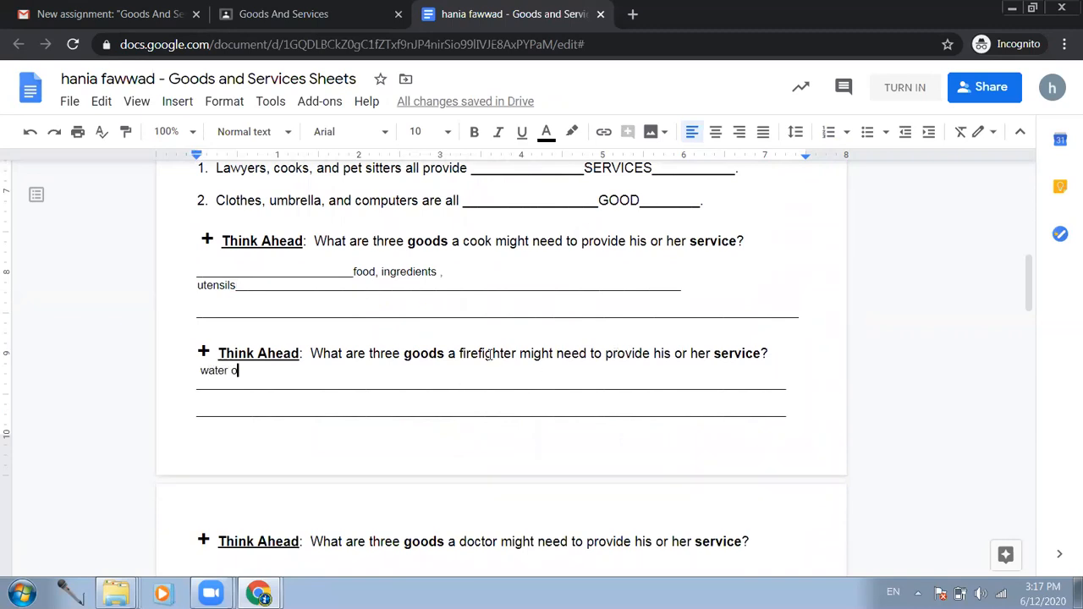
key(BackSpace)
text(hose, )
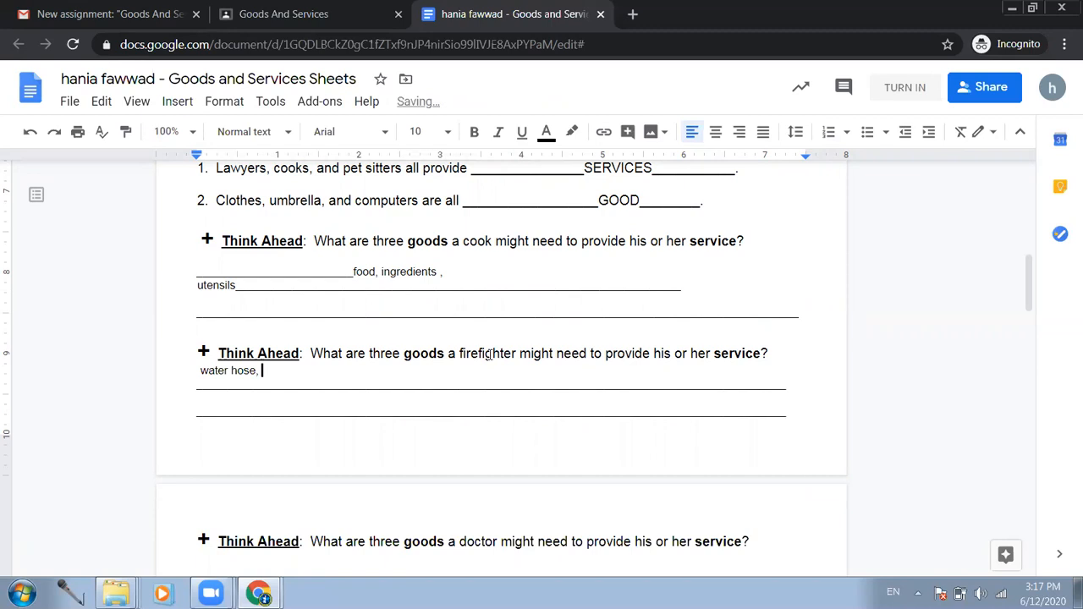
text(ladder and )
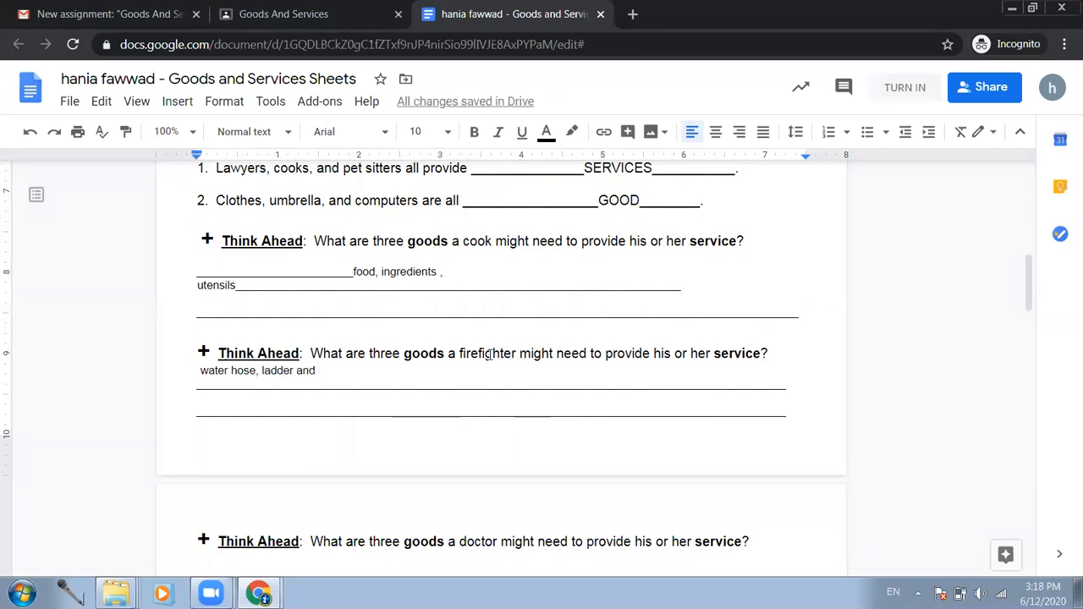
text(lots of water)
- Return to the start of the worksheet and turn it in for the Goods And Services assignment, confirming the submission
scroll(418, 392, up, 1)
scroll(418, 392, up, 2)
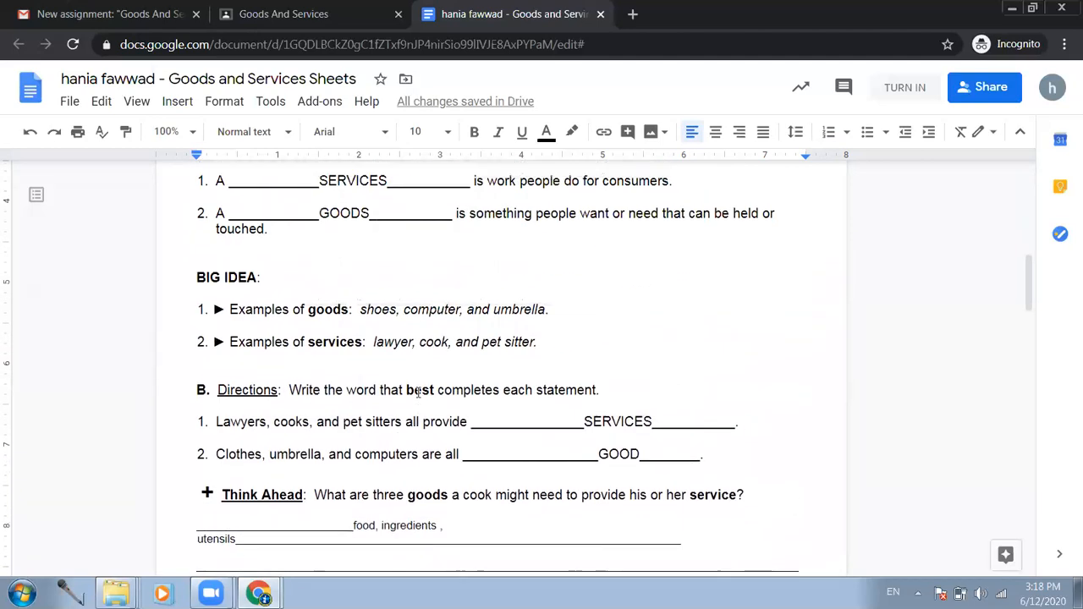
scroll(418, 391, up, 4)
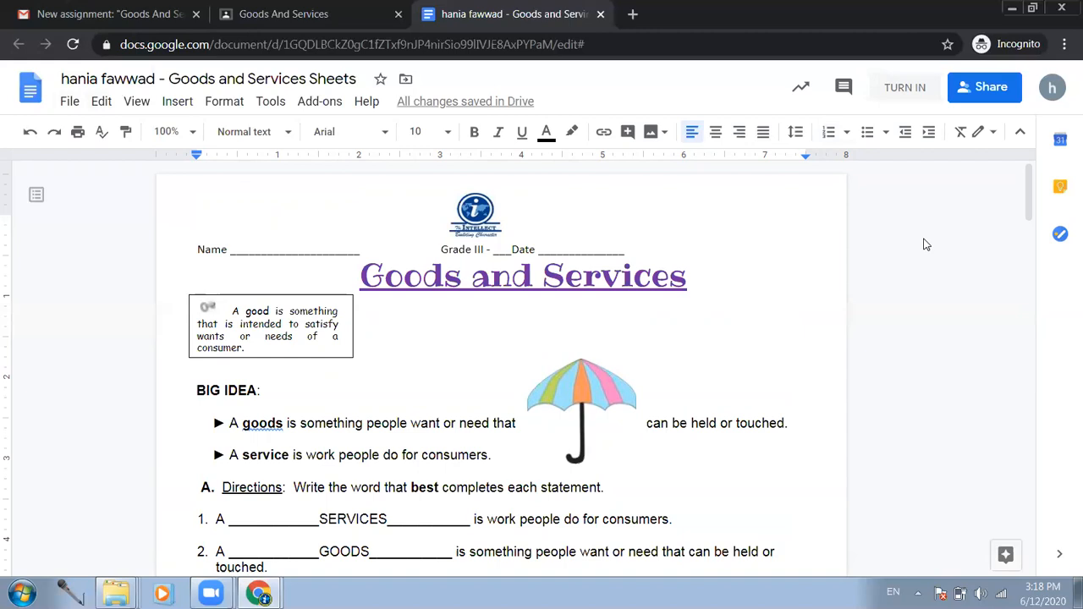
click(918, 96)
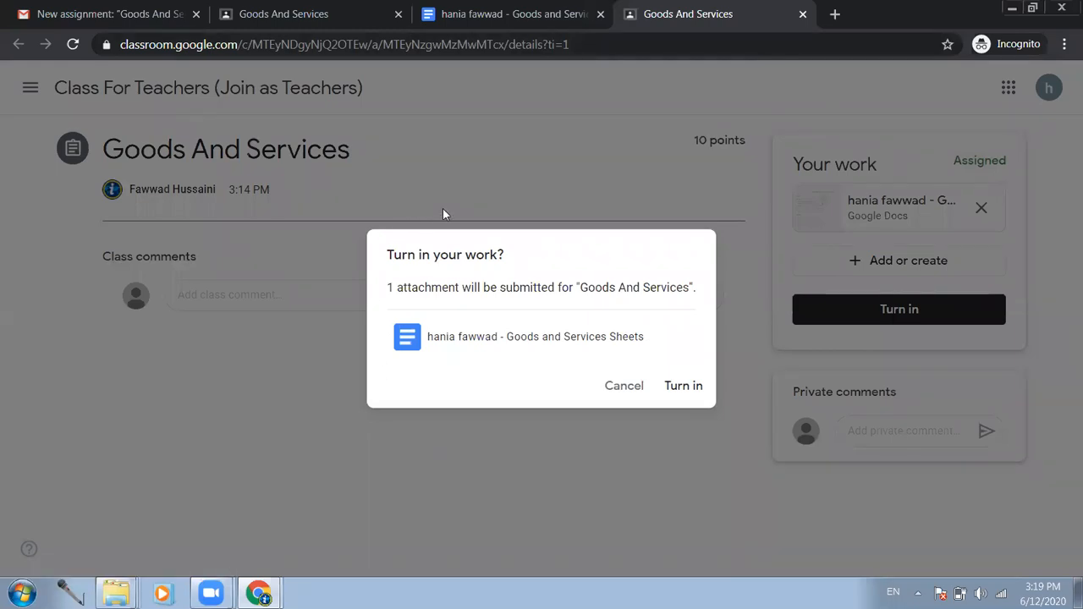
click(684, 387)
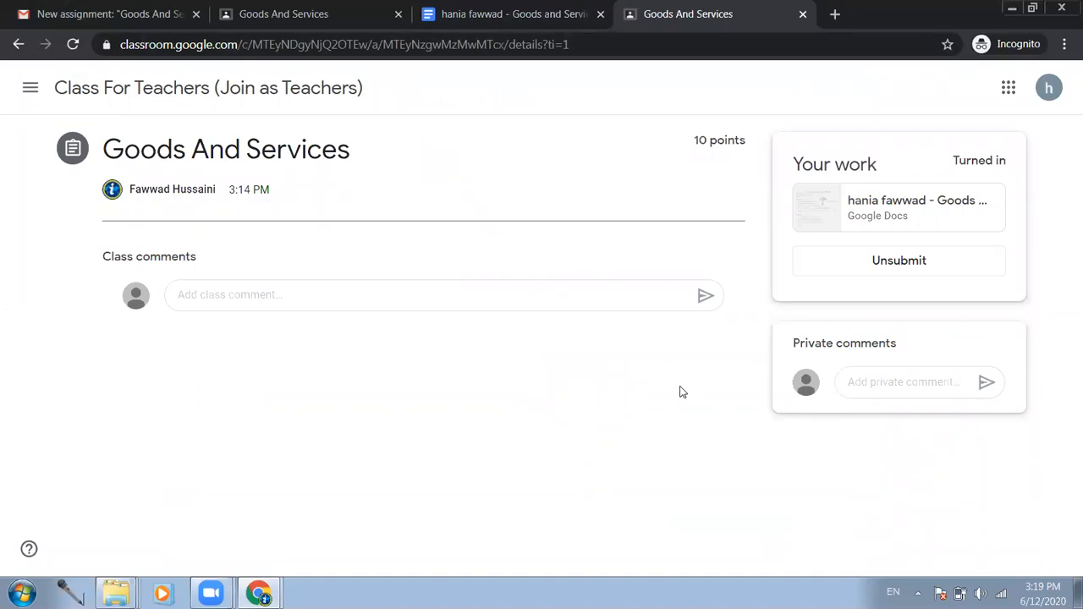
- Switch to the teacher's class window and open the student work of the Goods And Services assignment under Social Studies
click(260, 593)
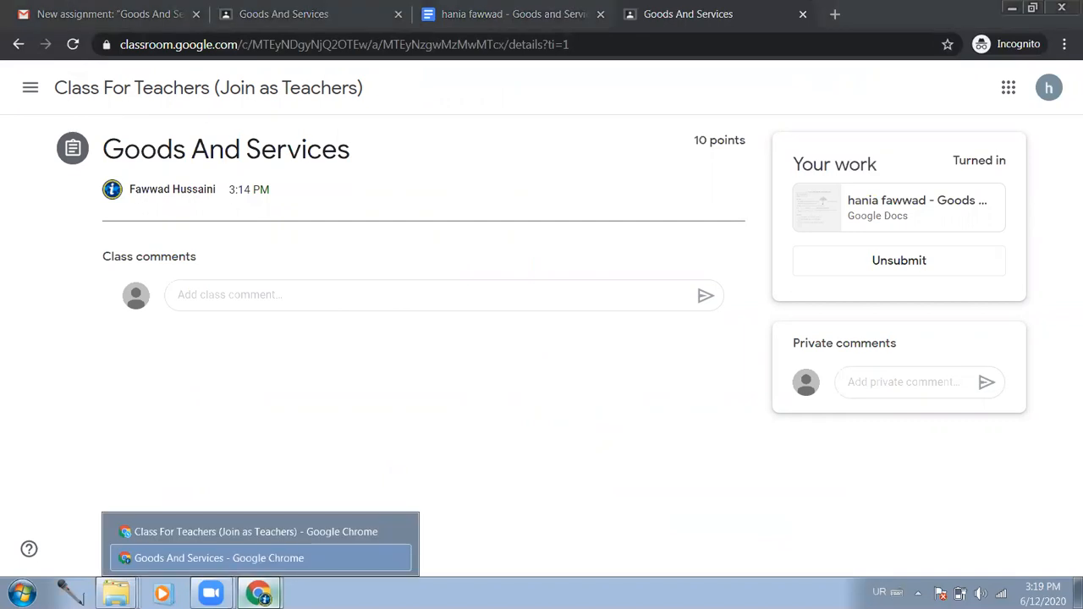
click(307, 531)
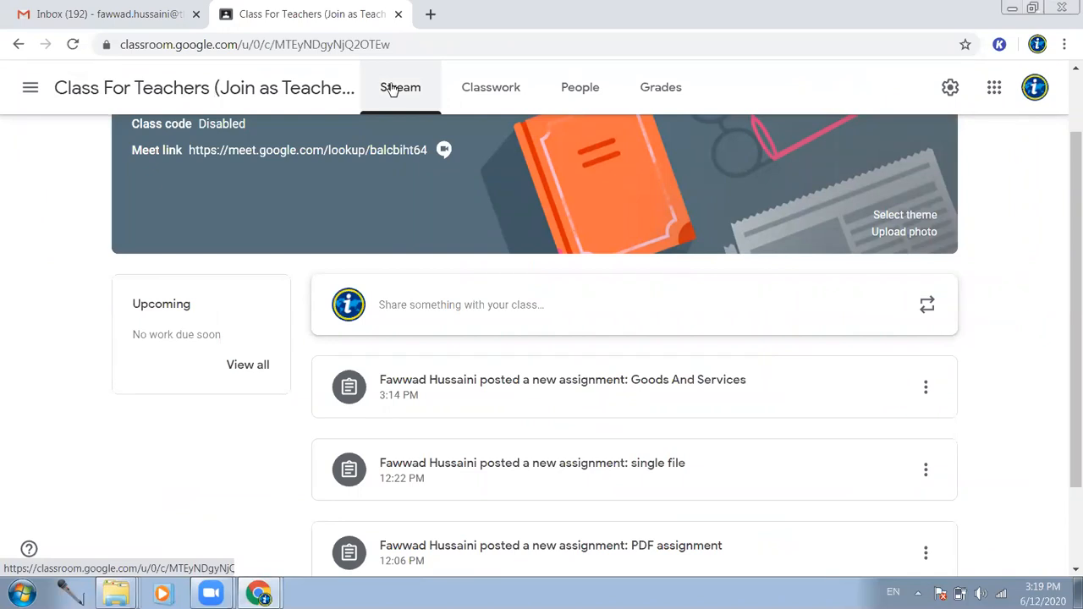
click(495, 91)
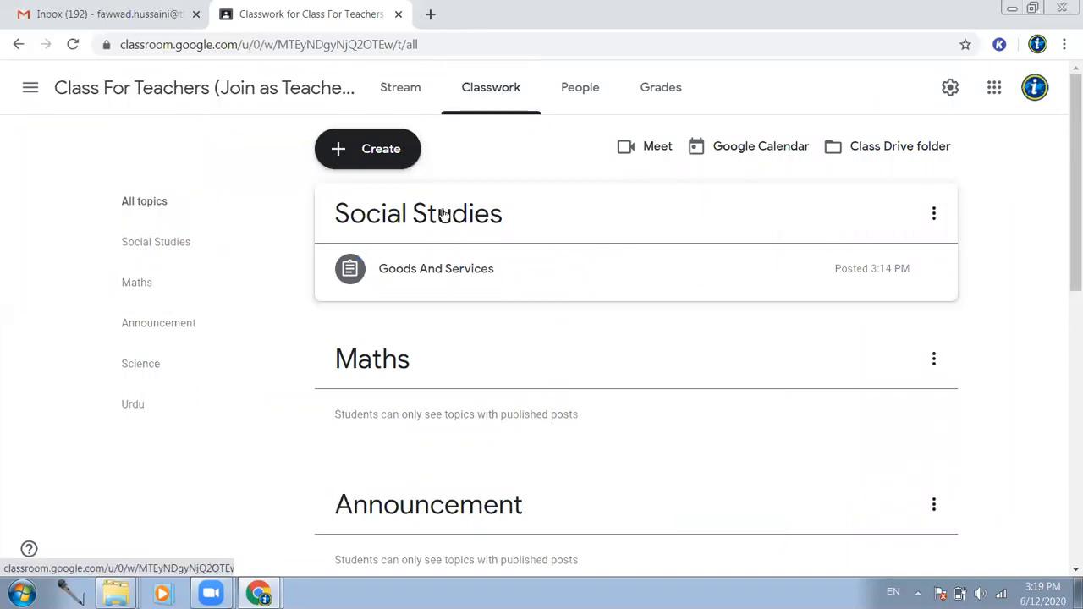
click(454, 275)
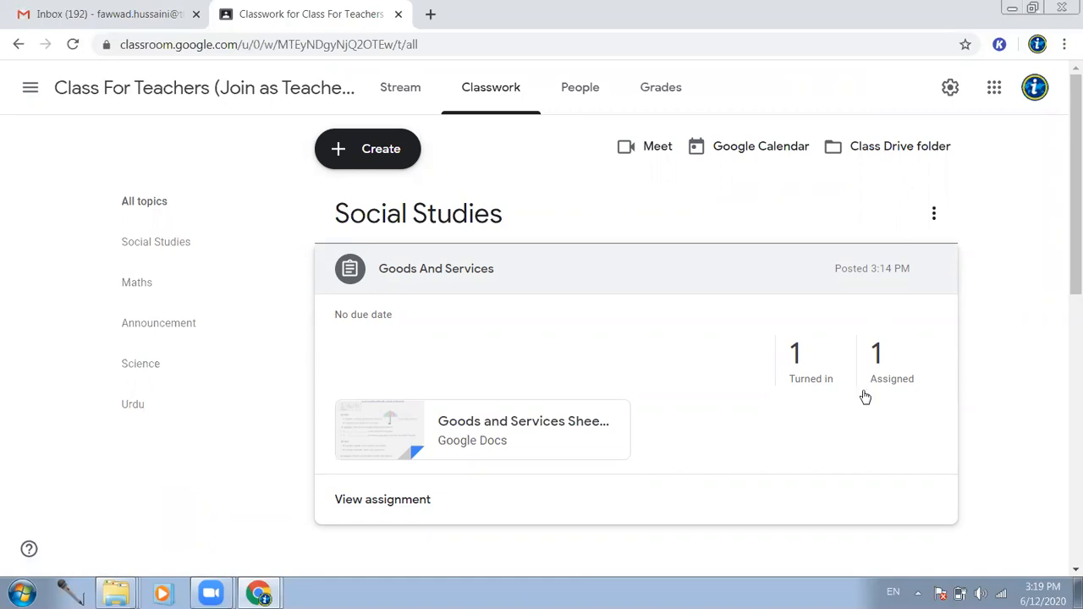
scroll(864, 396, down, 1)
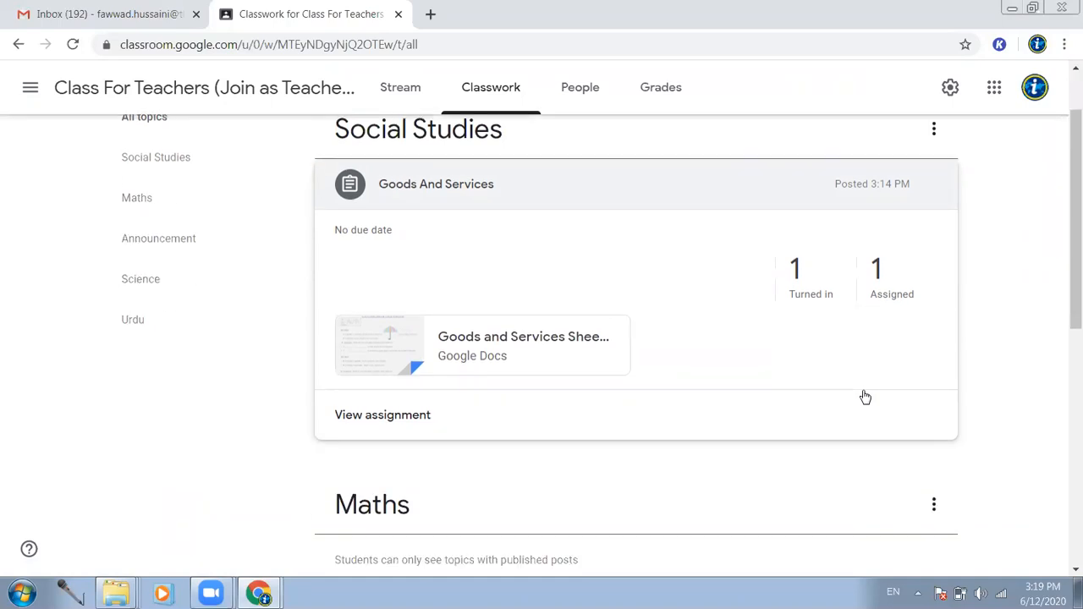
click(403, 422)
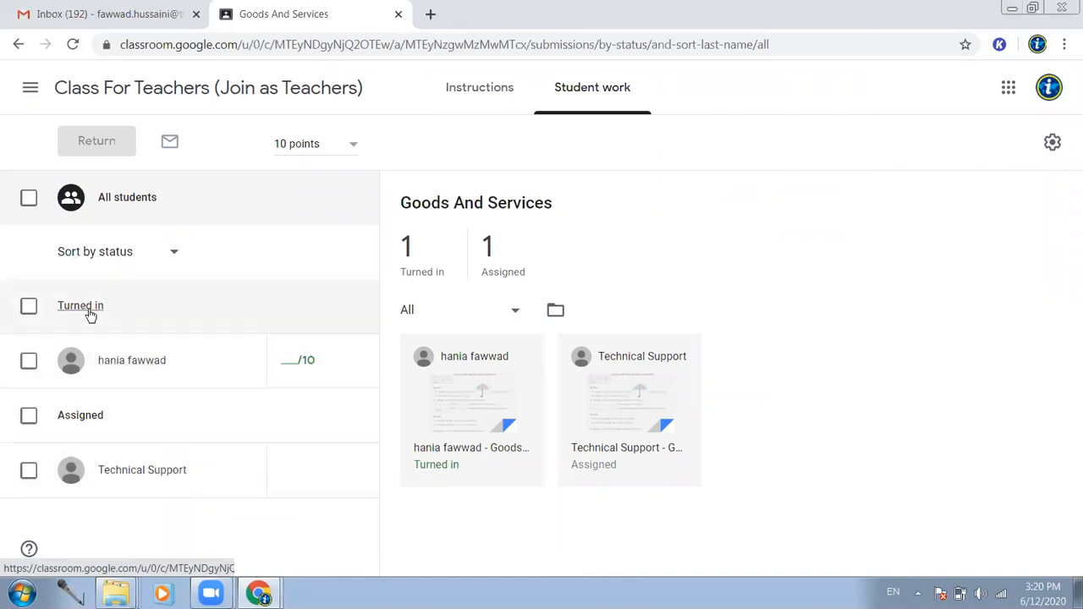
- Open the turned-in student's Goods and Services document for grading and dismiss the header and footer notice
click(133, 362)
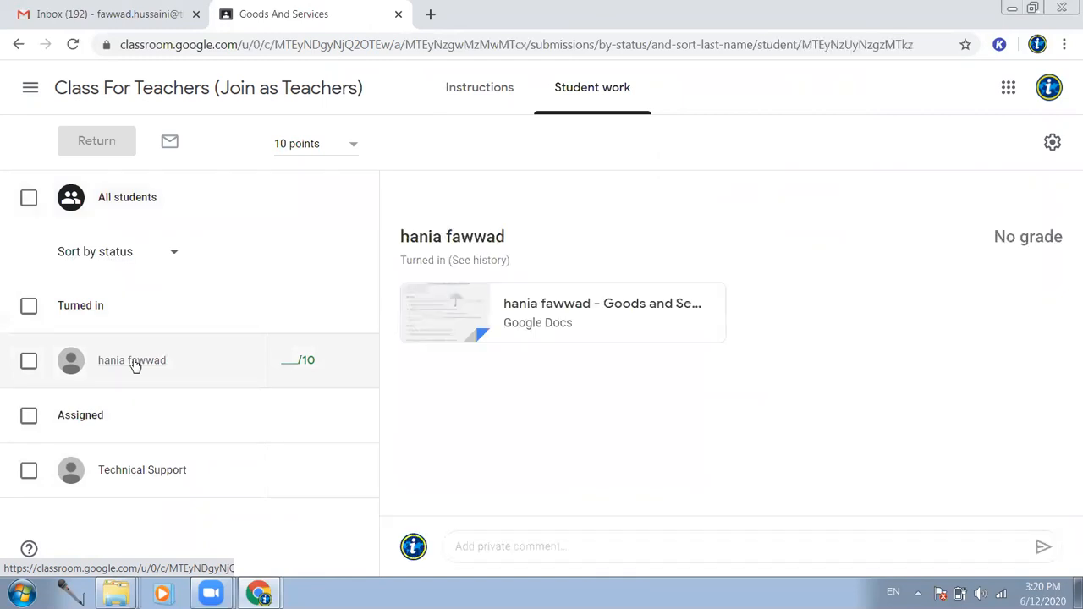
click(557, 311)
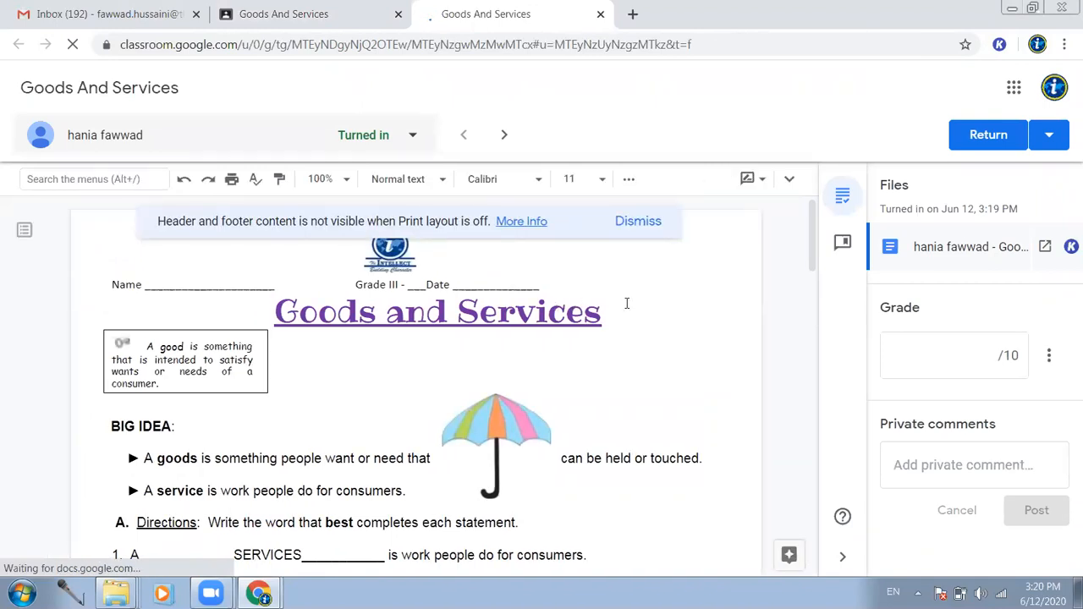
click(636, 223)
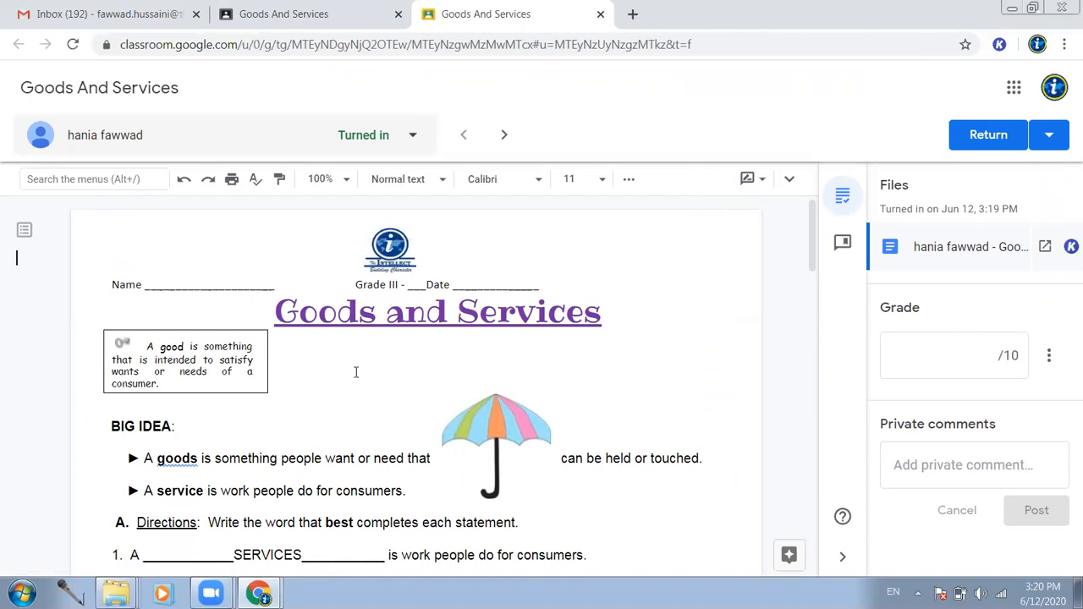
- Set the student's worksheet to Suggesting mode
scroll(356, 372, down, 1)
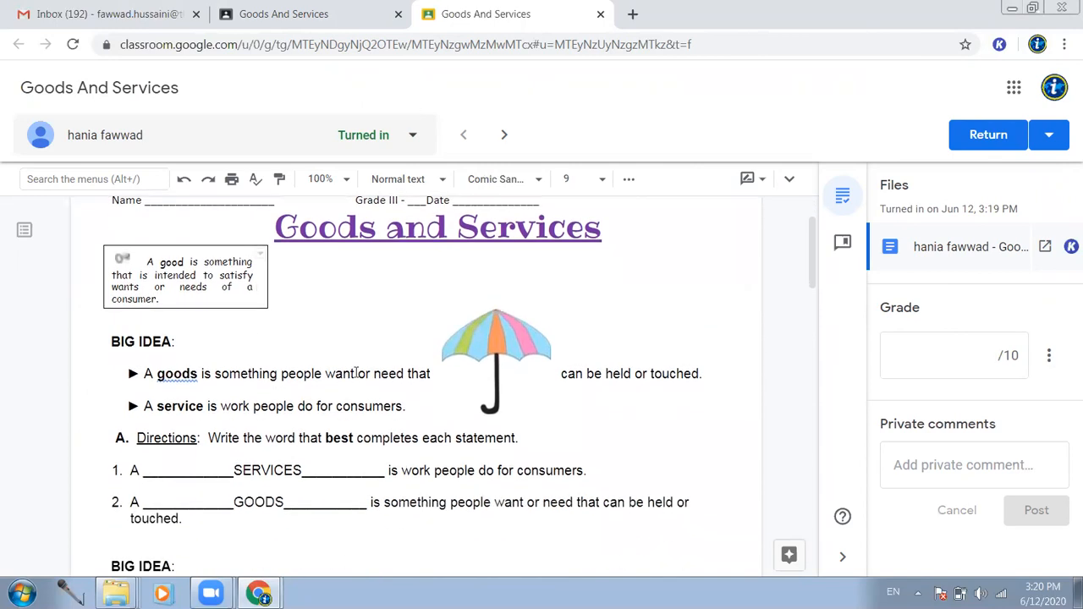
click(231, 469)
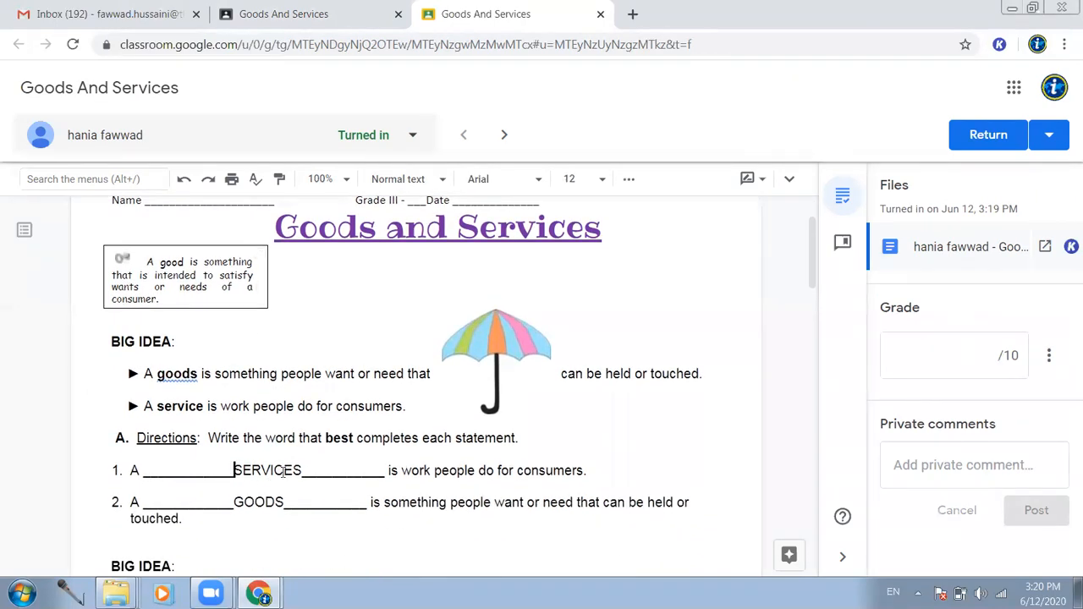
click(760, 182)
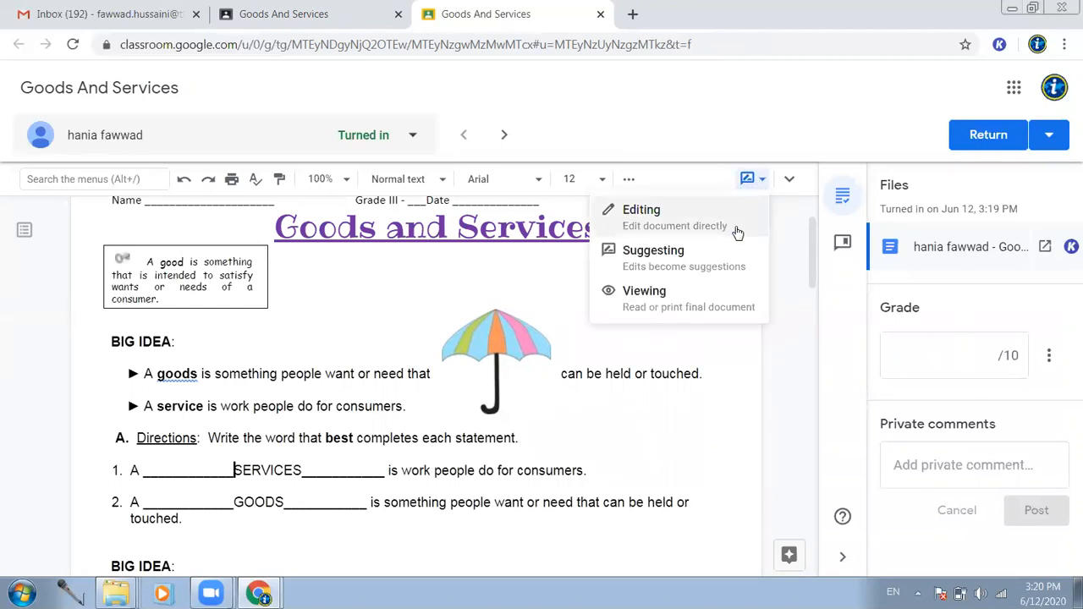
click(683, 256)
- Add the comment "Good, its correct" to the SERVICES answer in section A, collapsing the grading sidebar to make room
drag(220, 469, 312, 468)
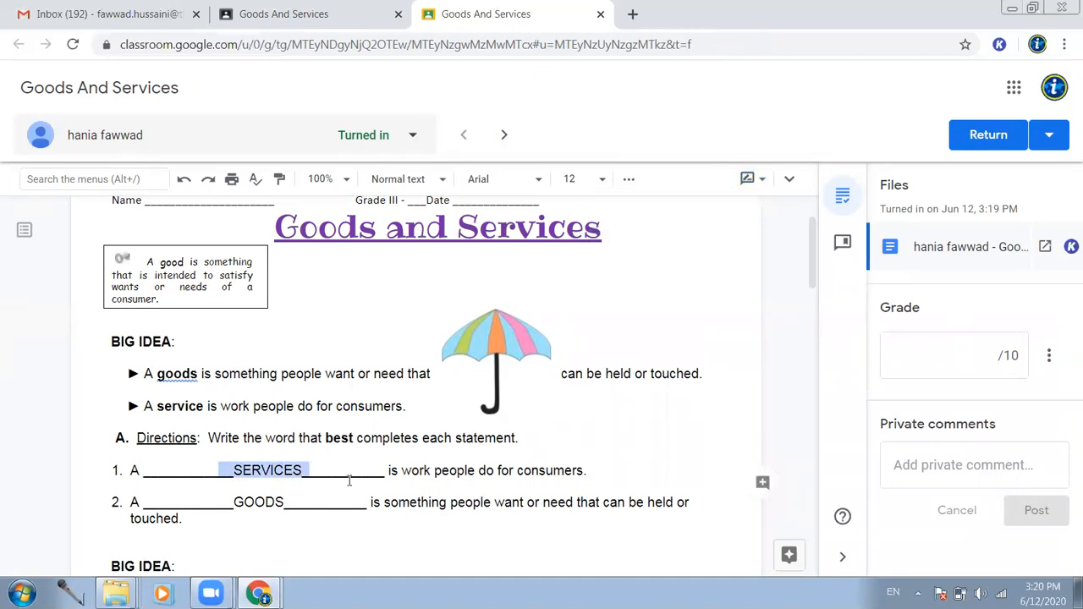
right_click(262, 468)
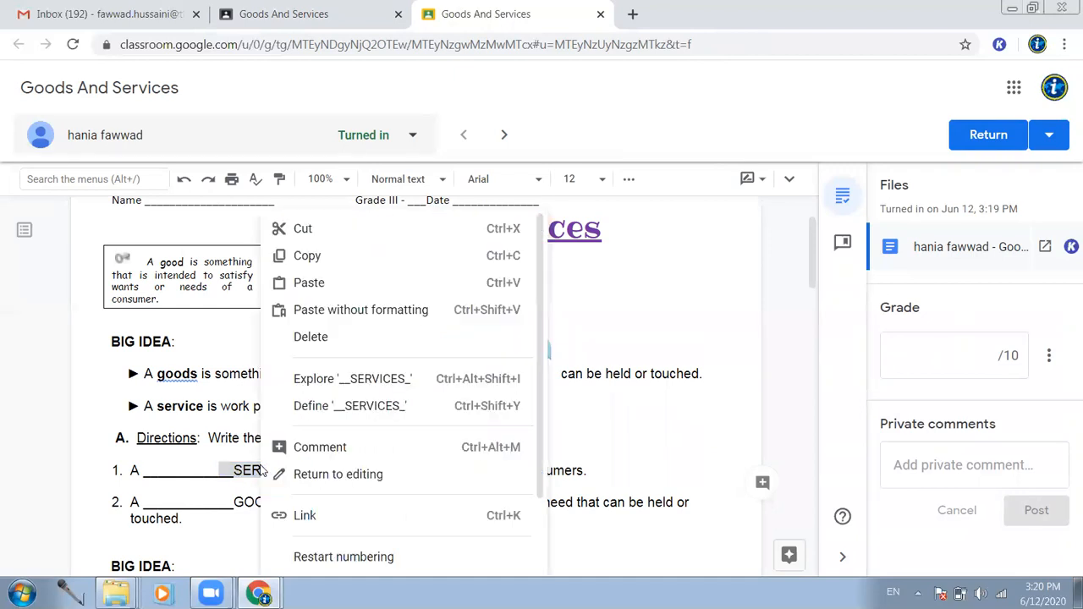
click(328, 455)
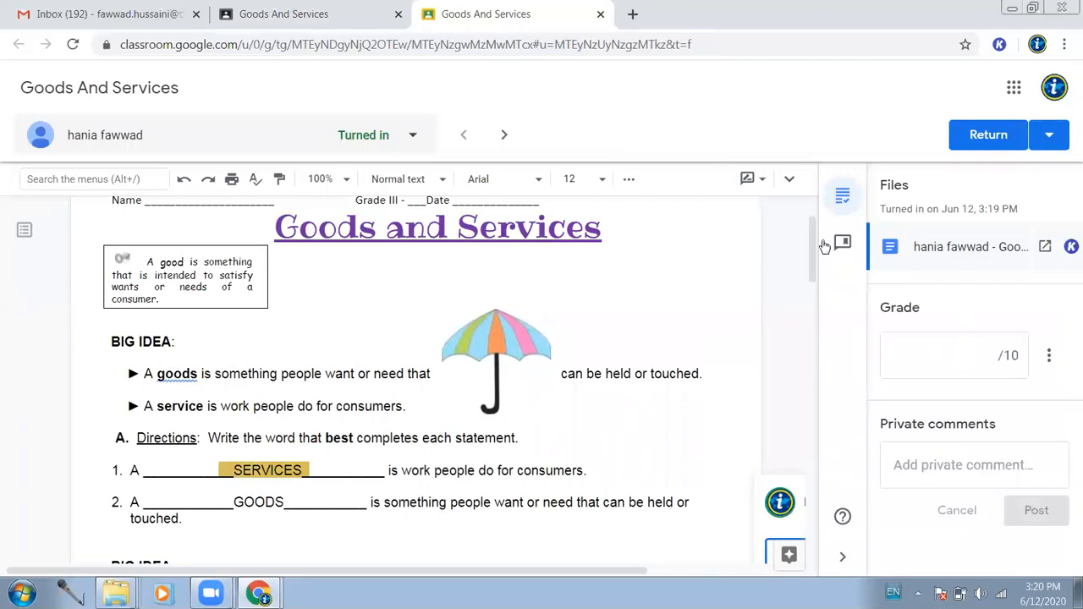
click(843, 557)
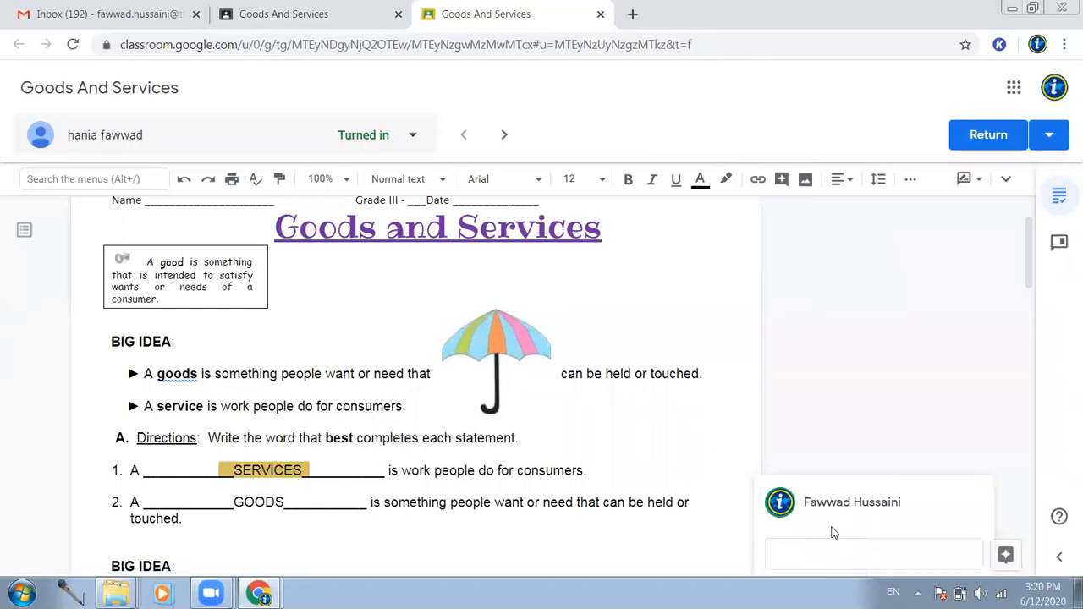
click(750, 553)
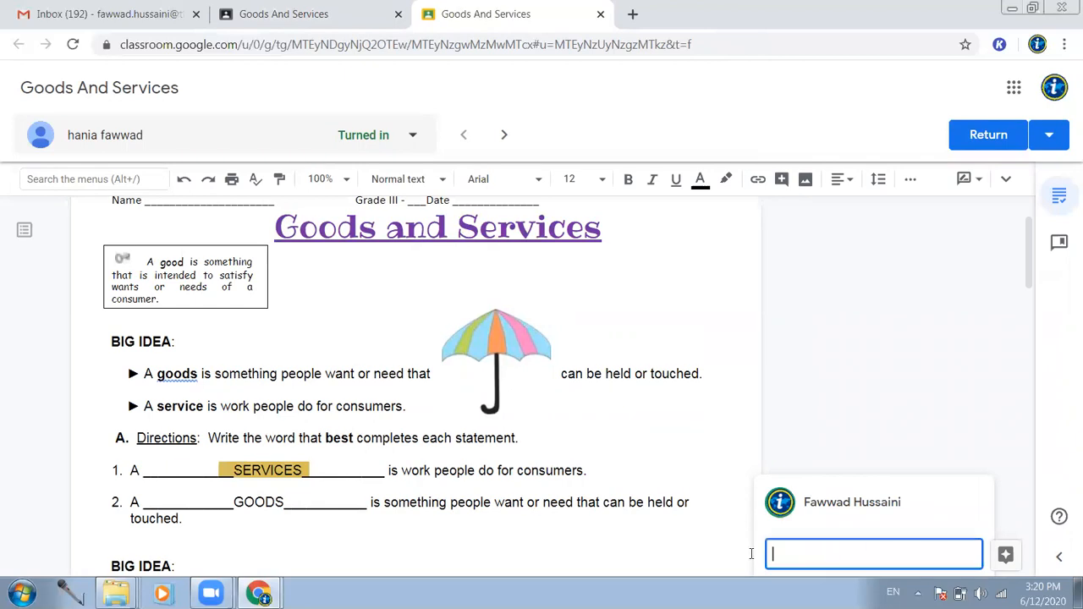
text(Good, its correct)
scroll(824, 537, down, 2)
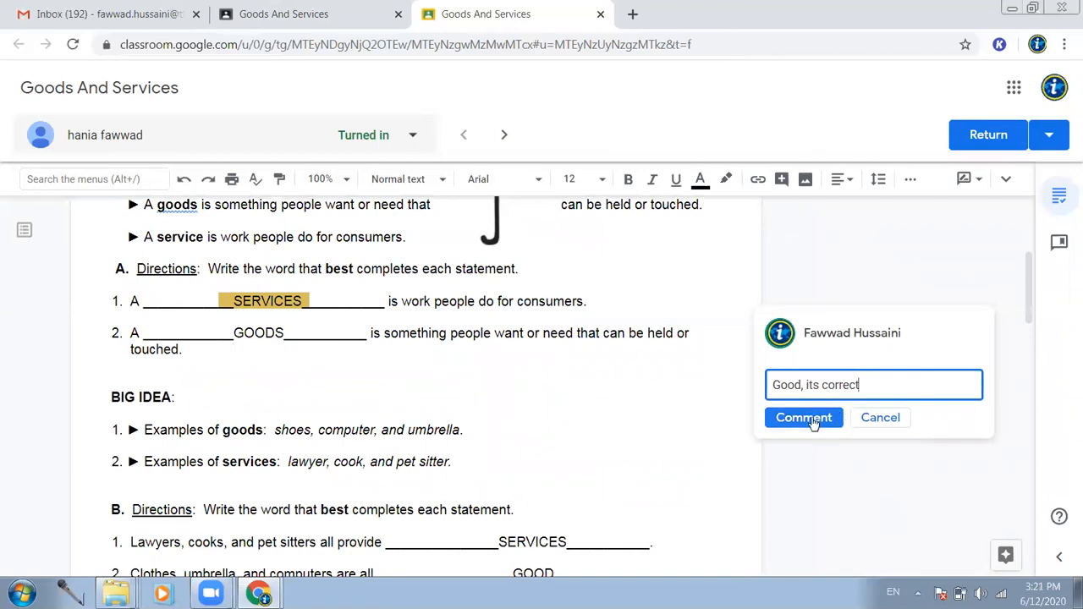
click(812, 418)
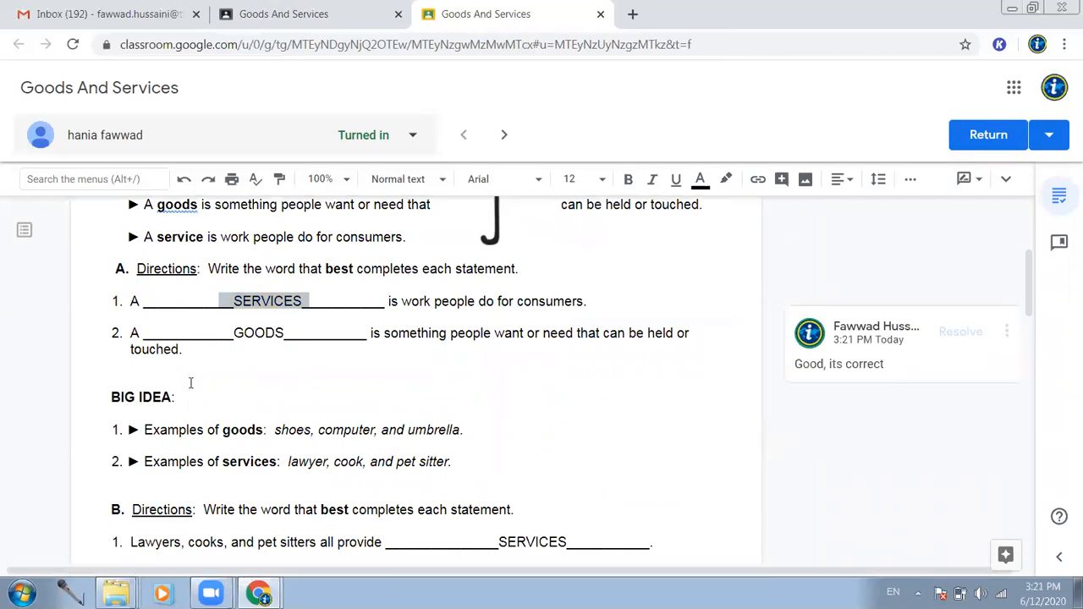
- Add the comment "Right answer" to the GOODS answer in section A's second statement
click(227, 333)
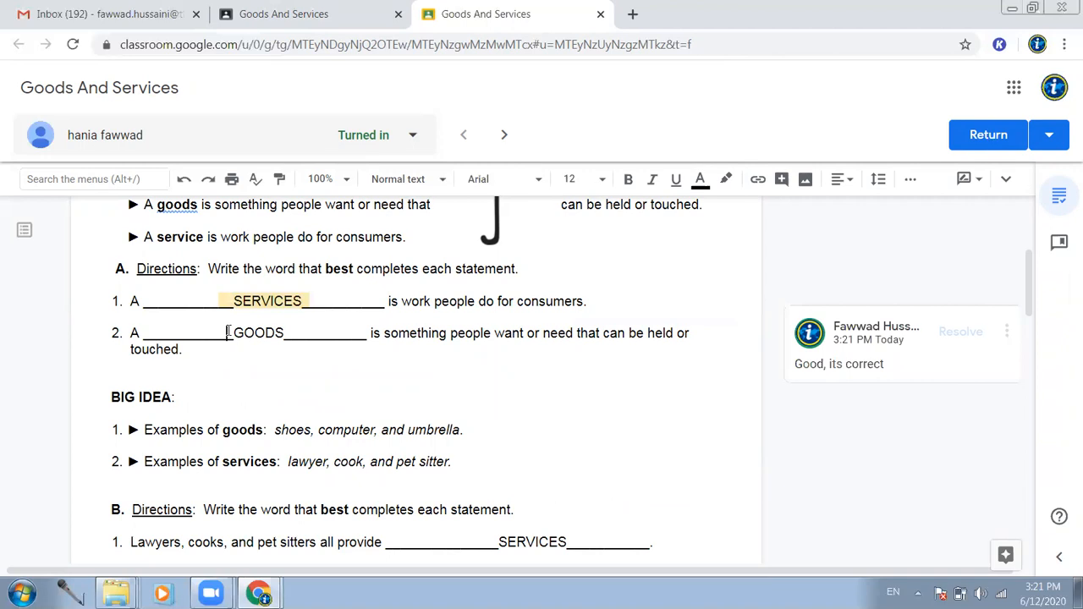
drag(228, 332, 280, 335)
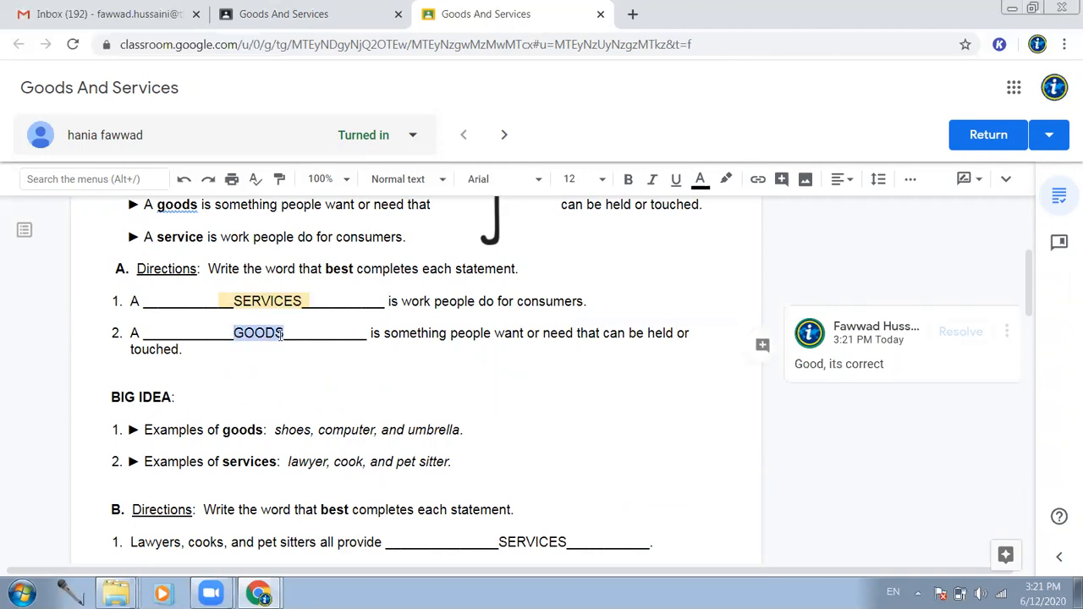
right_click(281, 335)
click(291, 446)
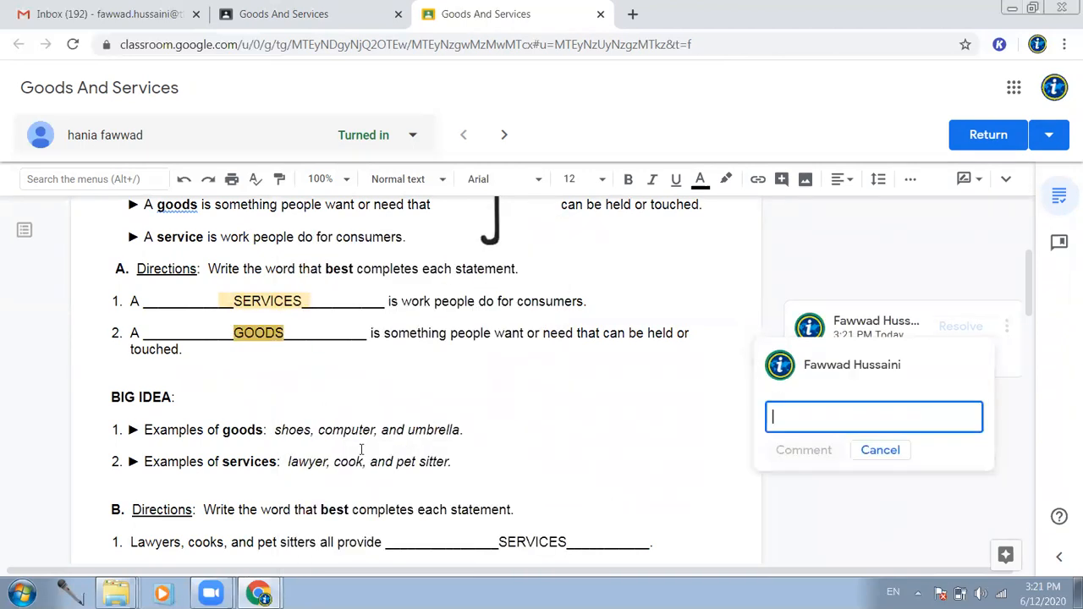
text(Right)
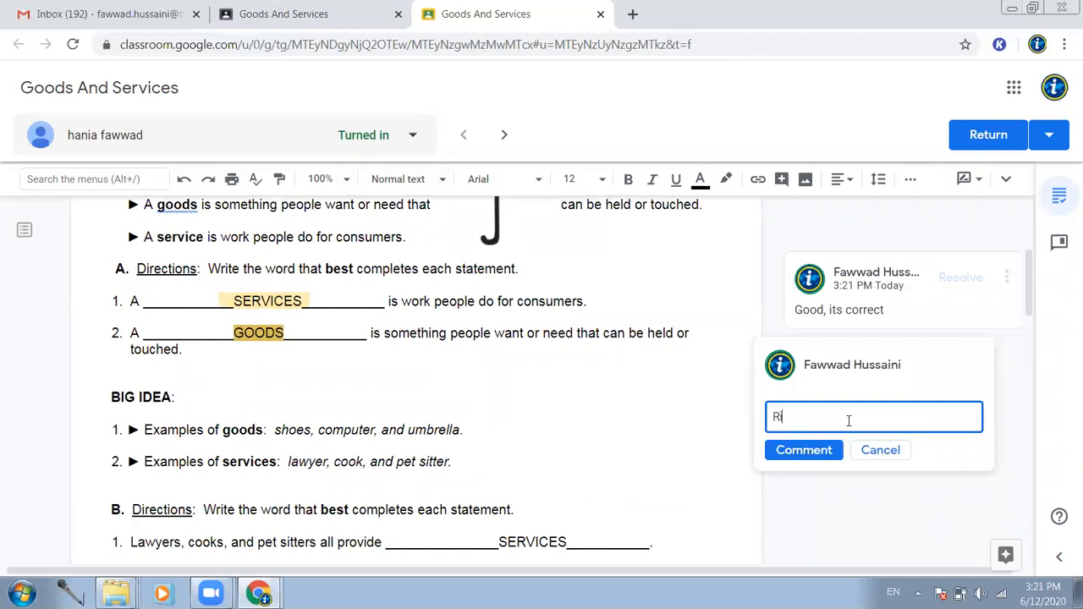
text( answer)
click(814, 457)
- Add the comment "correct" to the SERVICES answer in section B's first statement
scroll(327, 355, down, 2)
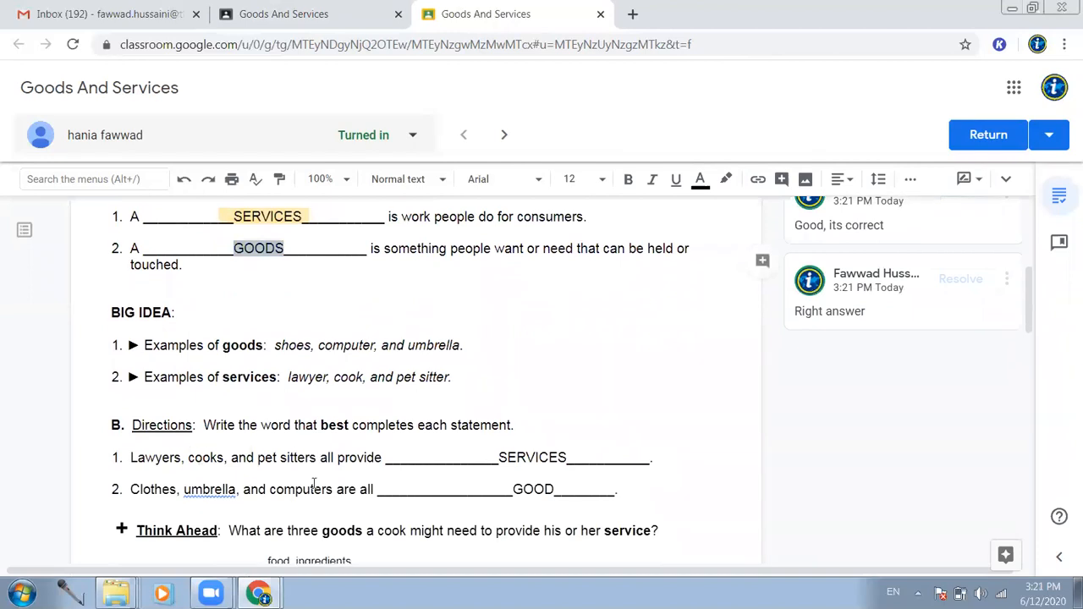
click(493, 457)
shift+click(581, 456)
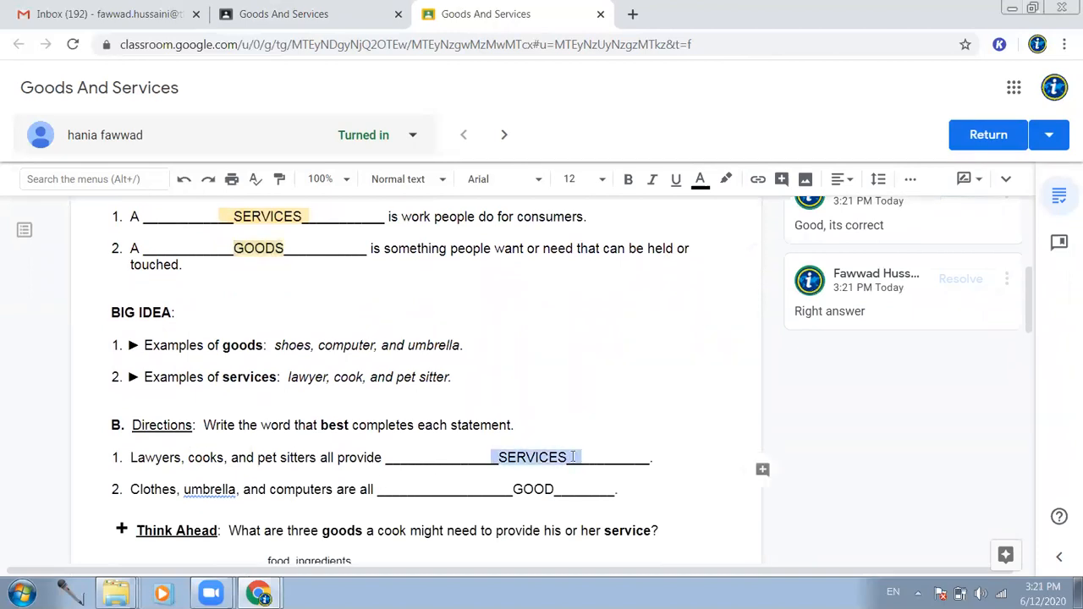
click(761, 471)
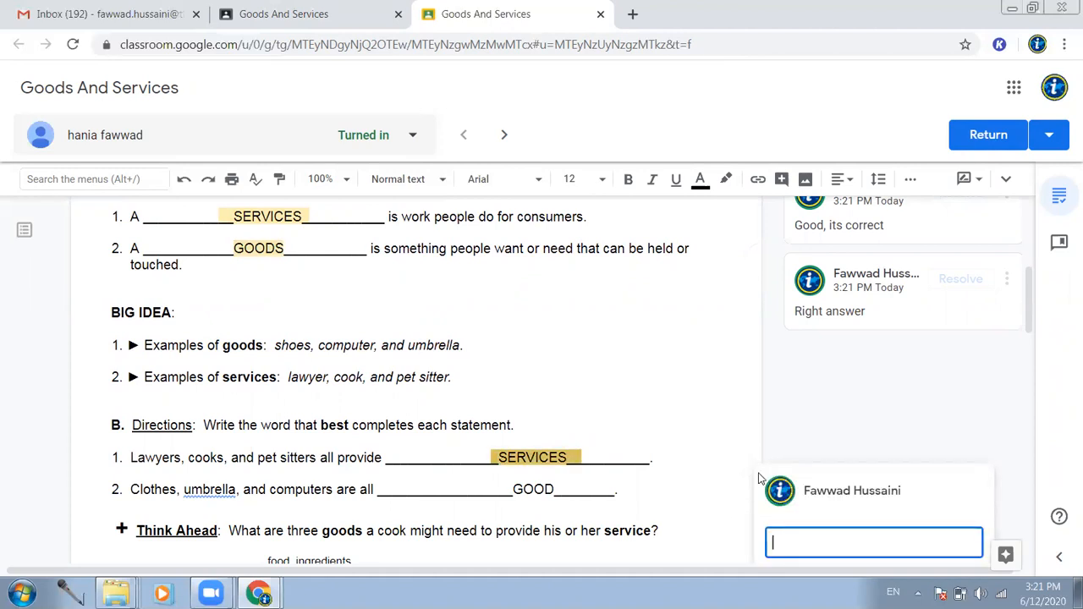
text(correct)
key(Return)
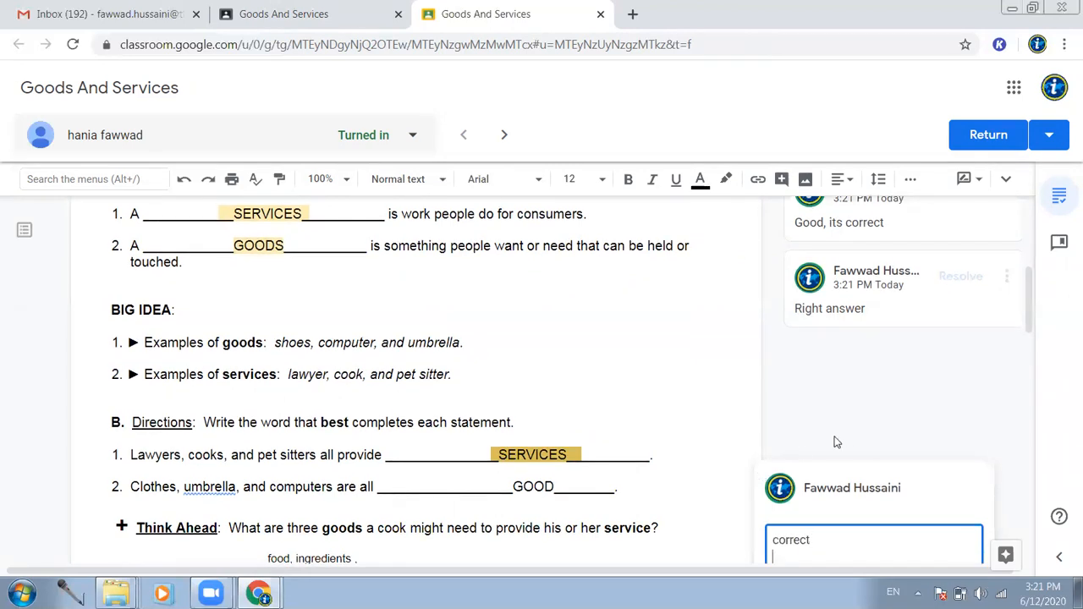
click(799, 340)
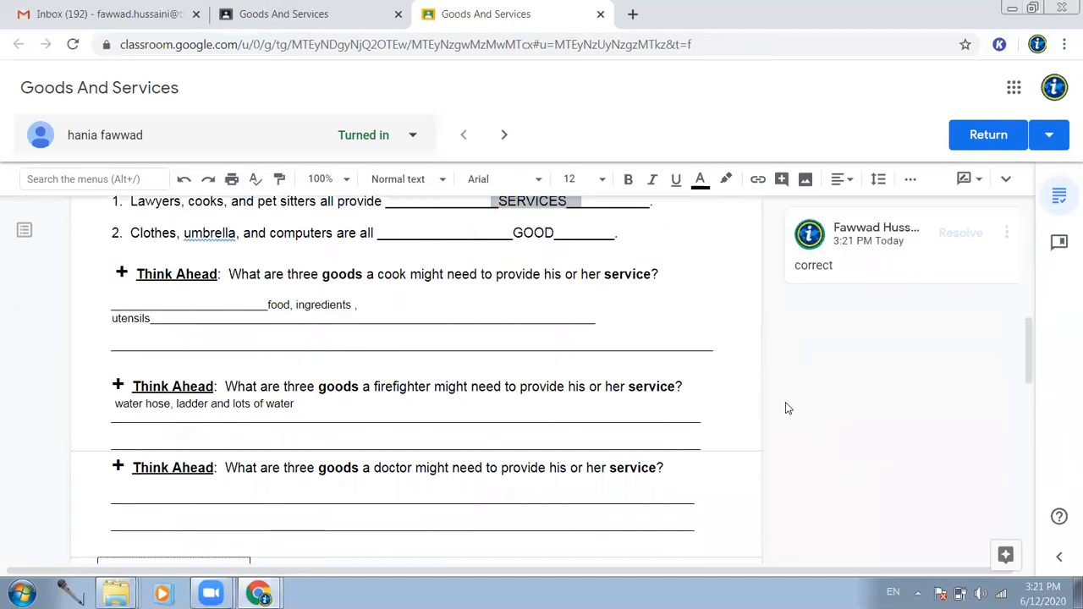
- Add the comment 'it should be "goods" there is S at the end' to the GOOD answer in section B's second statement
scroll(525, 312, up, 2)
click(533, 386)
click(513, 403)
drag(510, 403, 565, 402)
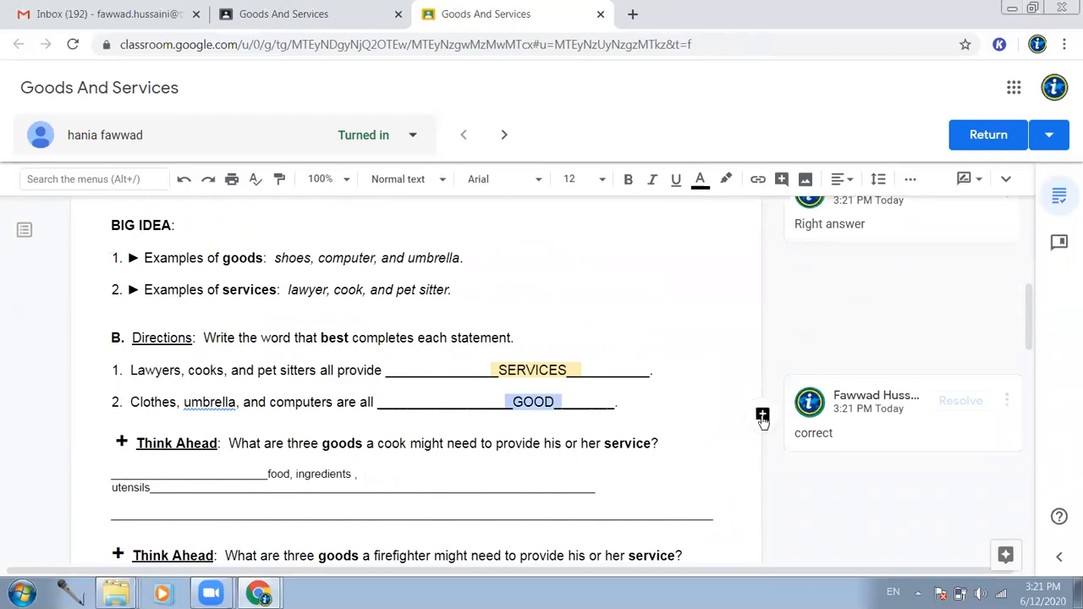
right_click(548, 403)
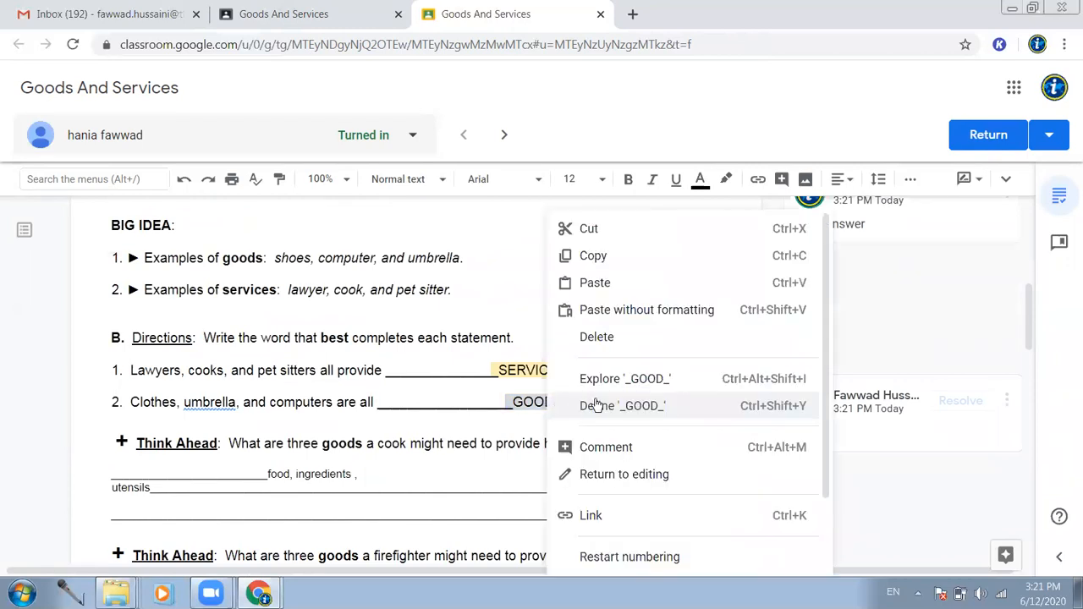
click(632, 446)
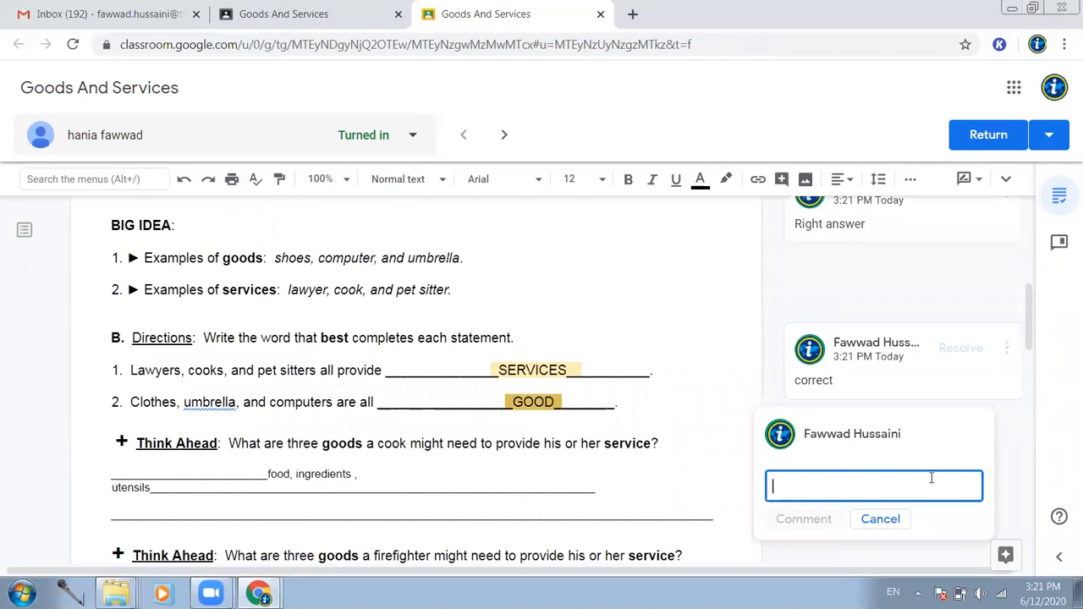
text(it should)
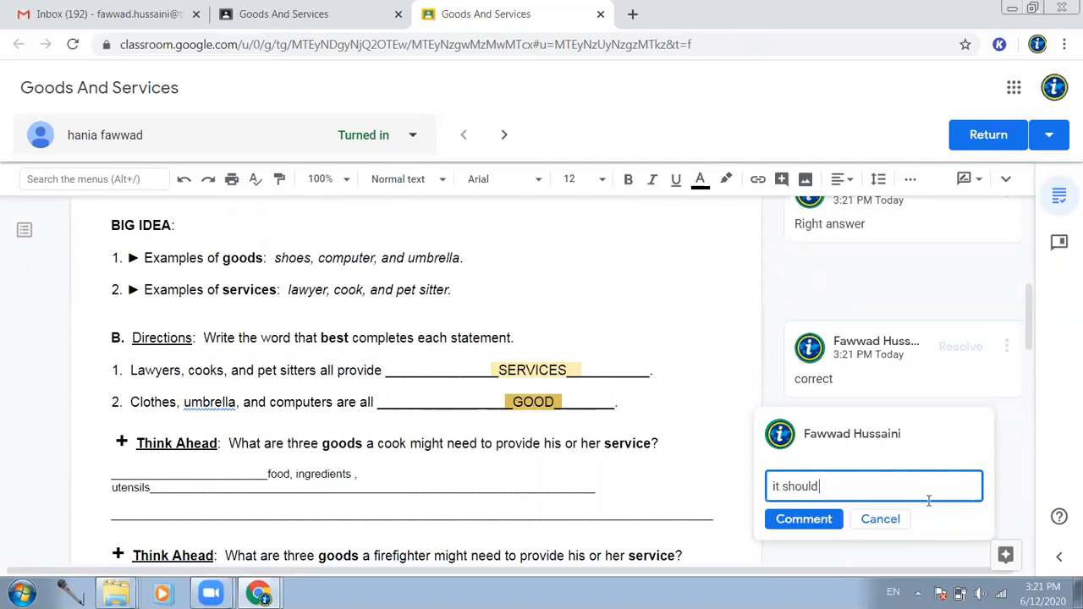
text( be GOODS)
key(BackSpace)
key(BackSpace)
key(BackSpace)
key(BackSpace)
key(BackSpace)
text(goods")
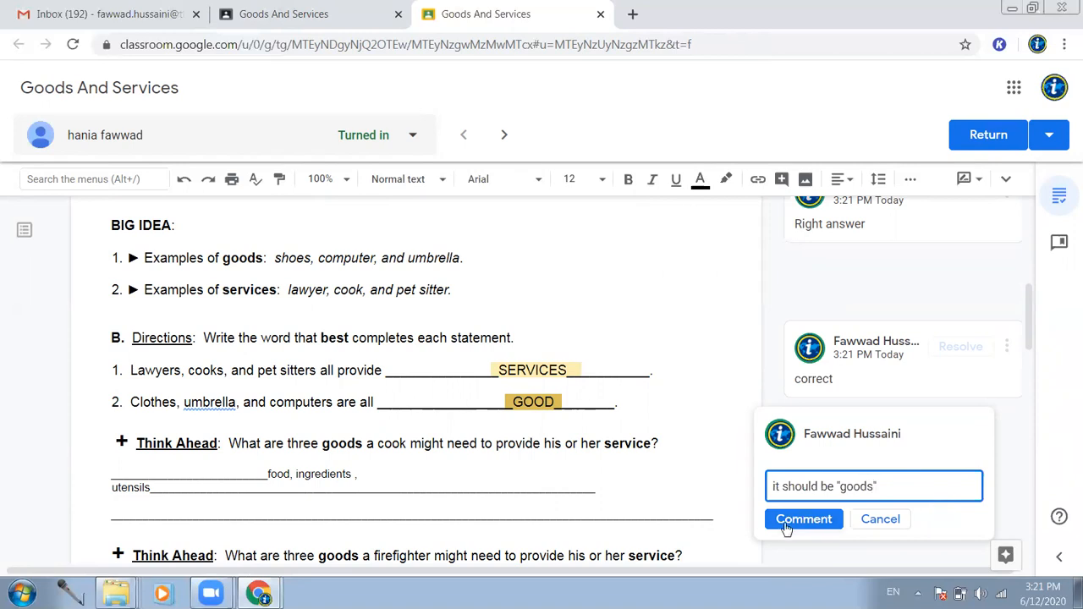
text( there is S in)
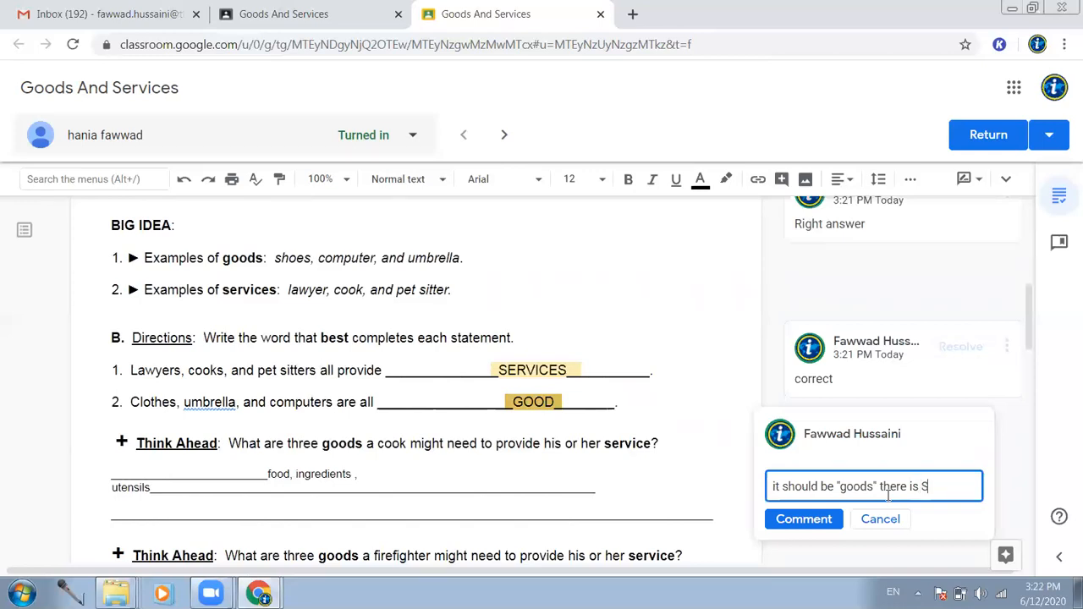
key(BackSpace)
key(BackSpace)
text(at the end)
click(806, 538)
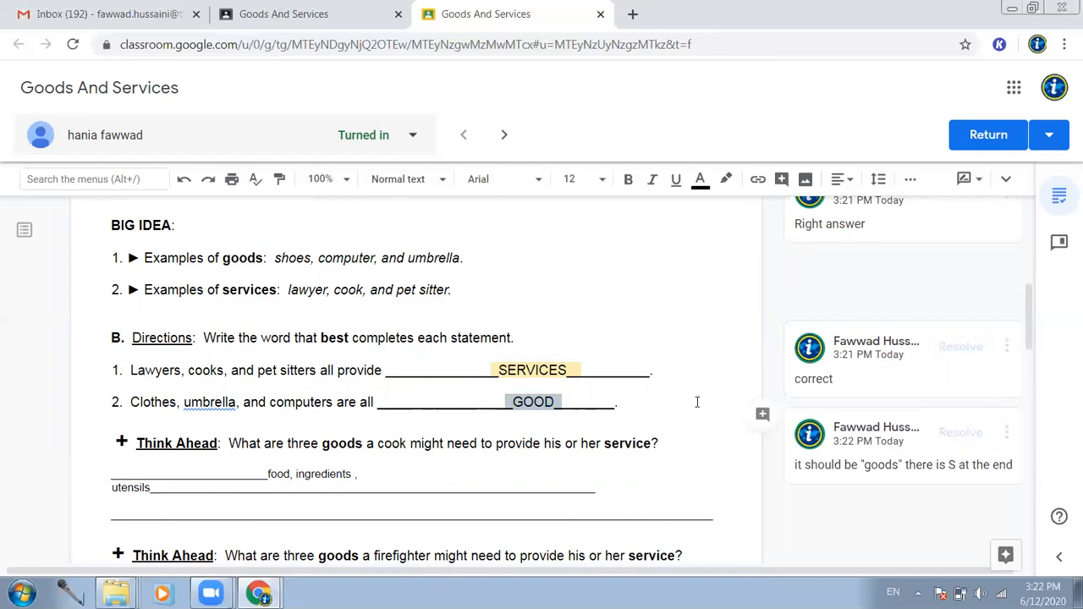
- Comment "Food is not a goods here, its an end product. So, ingredient and utensils are right." on "food," in the cook question
scroll(313, 376, down, 2)
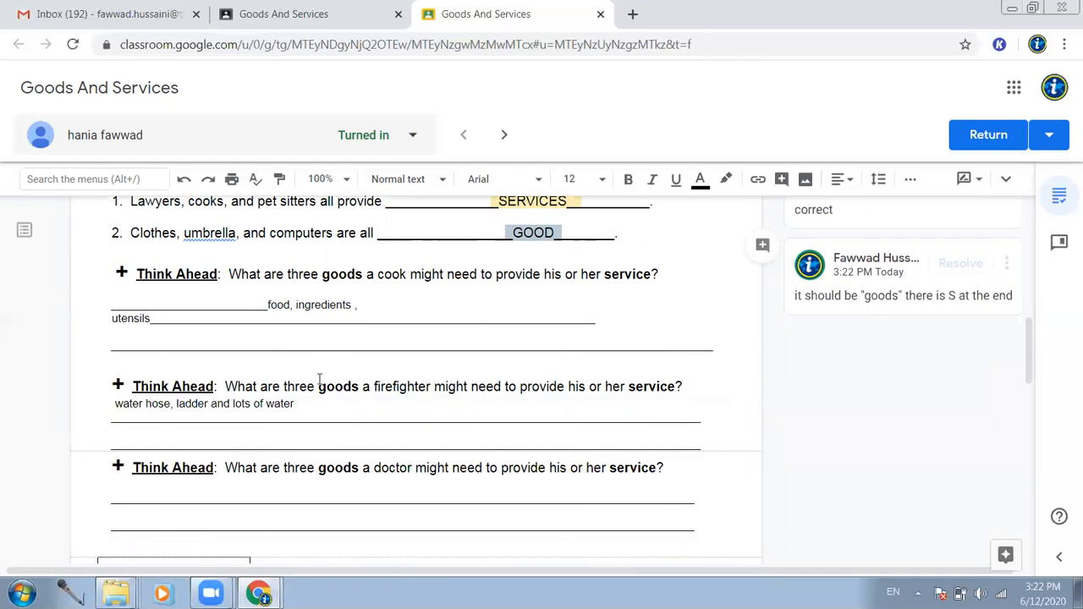
scroll(319, 378, down, 1)
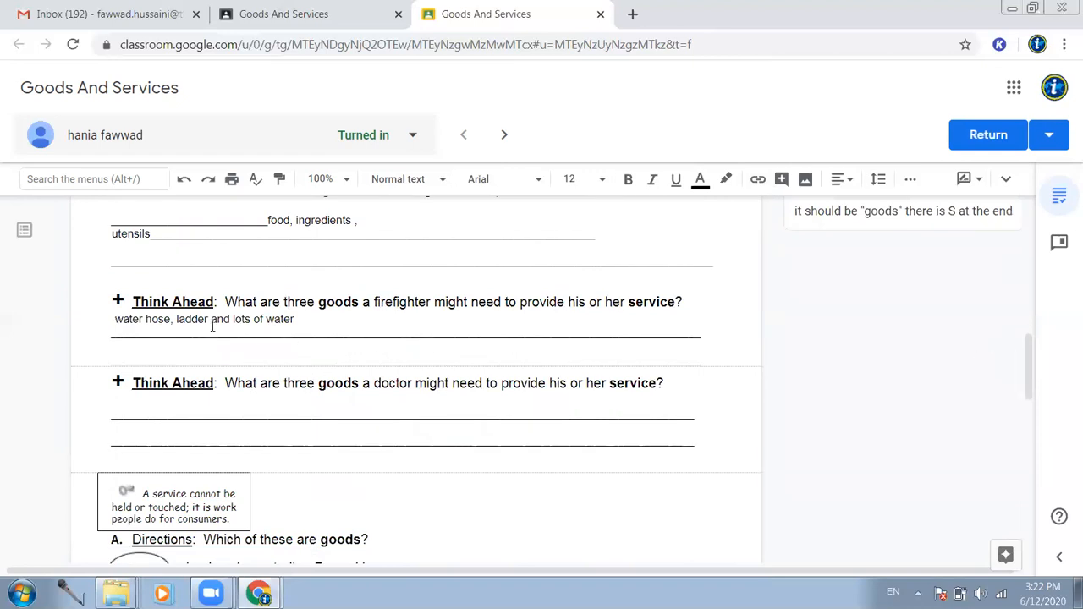
scroll(201, 325, up, 2)
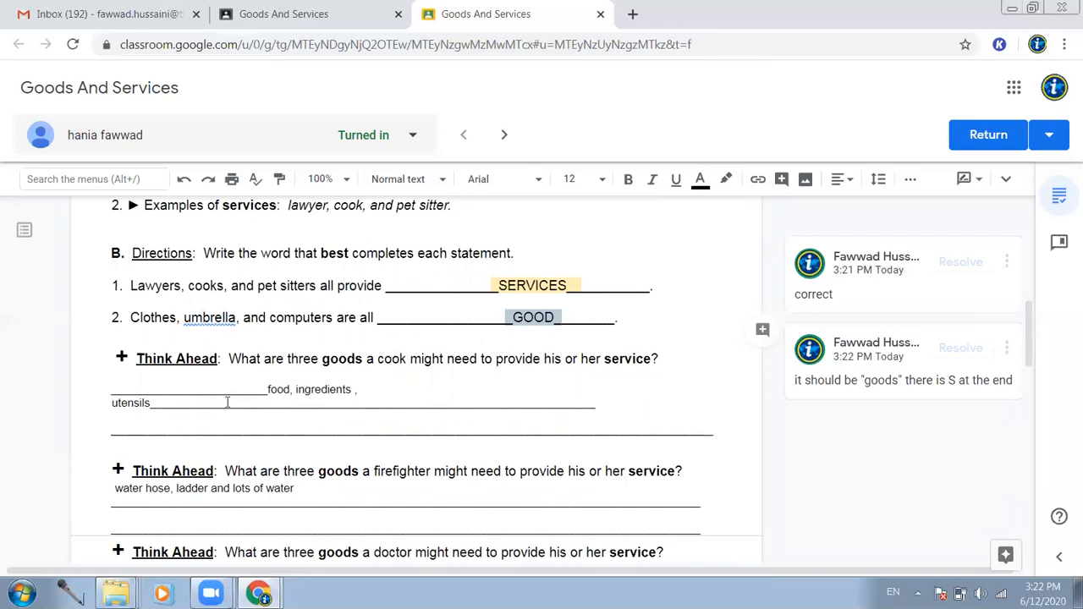
drag(262, 389, 296, 389)
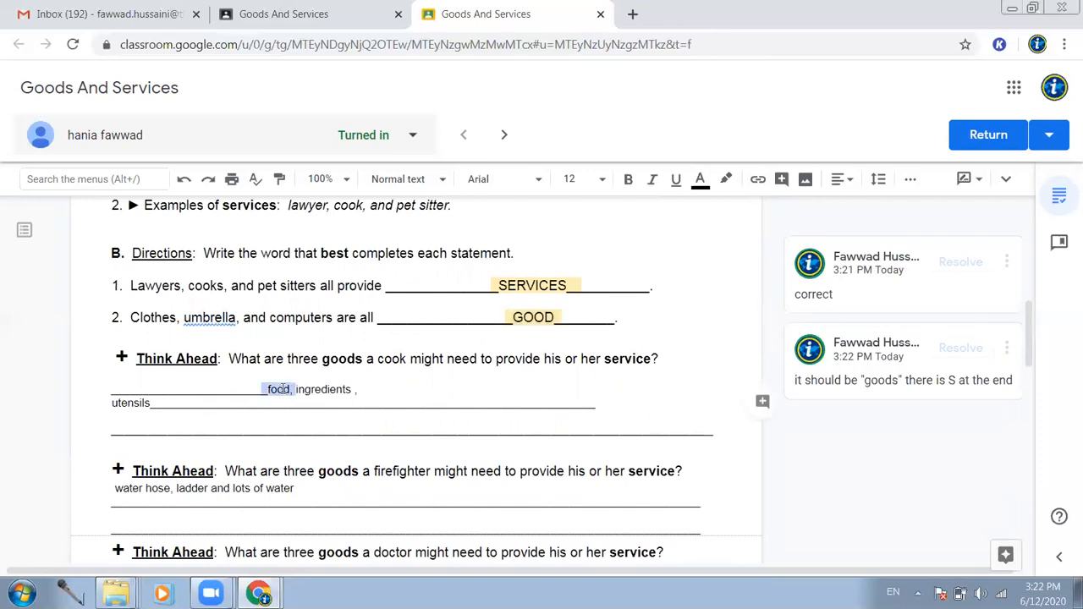
right_click(281, 389)
click(334, 446)
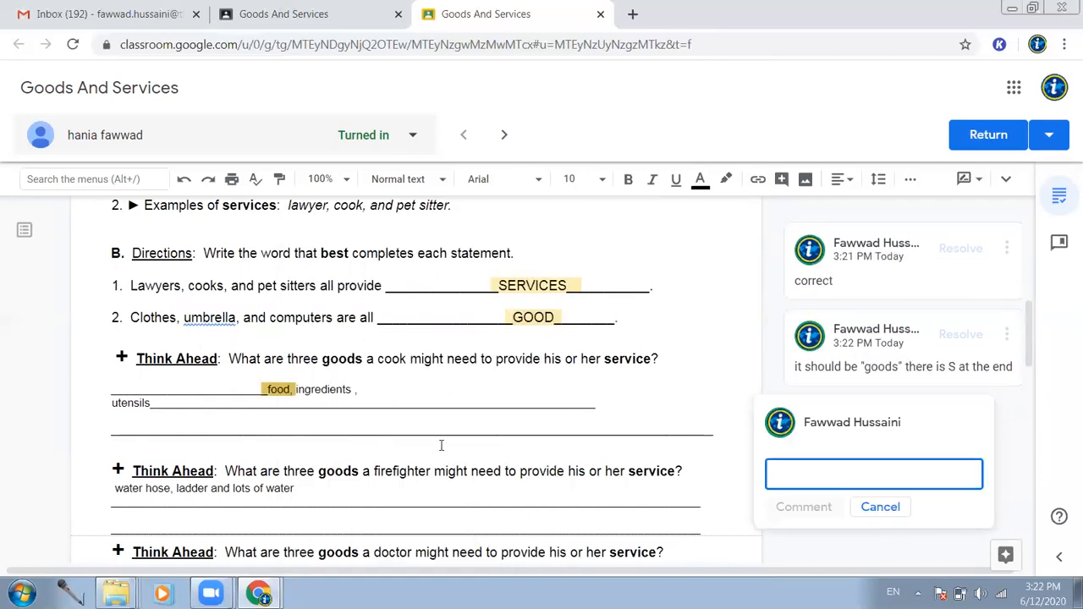
text(Food is)
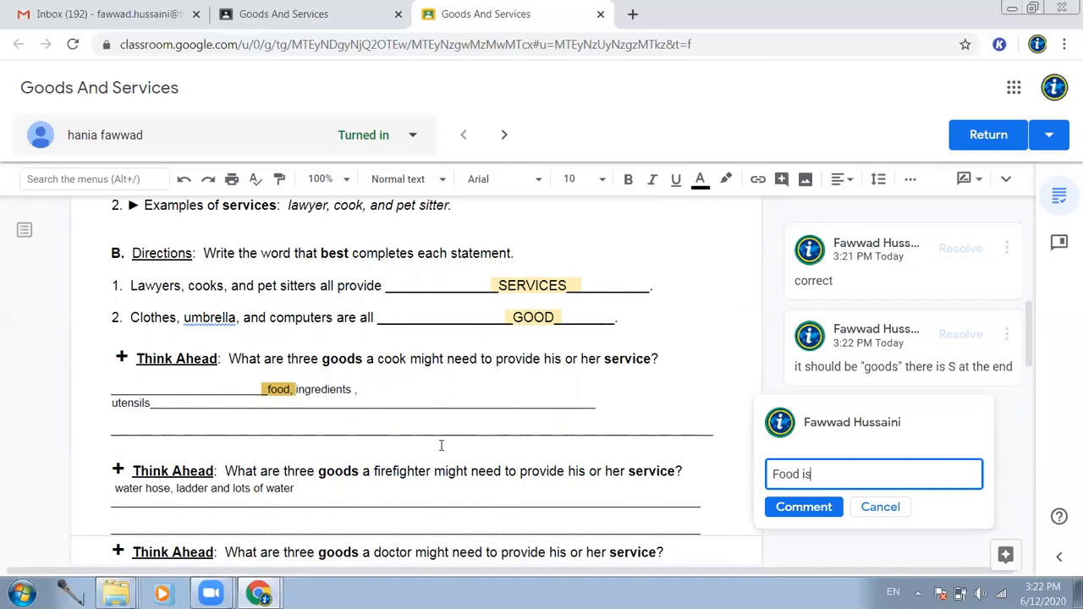
text( not a goods hee)
key(BackSpace)
text(re, its)
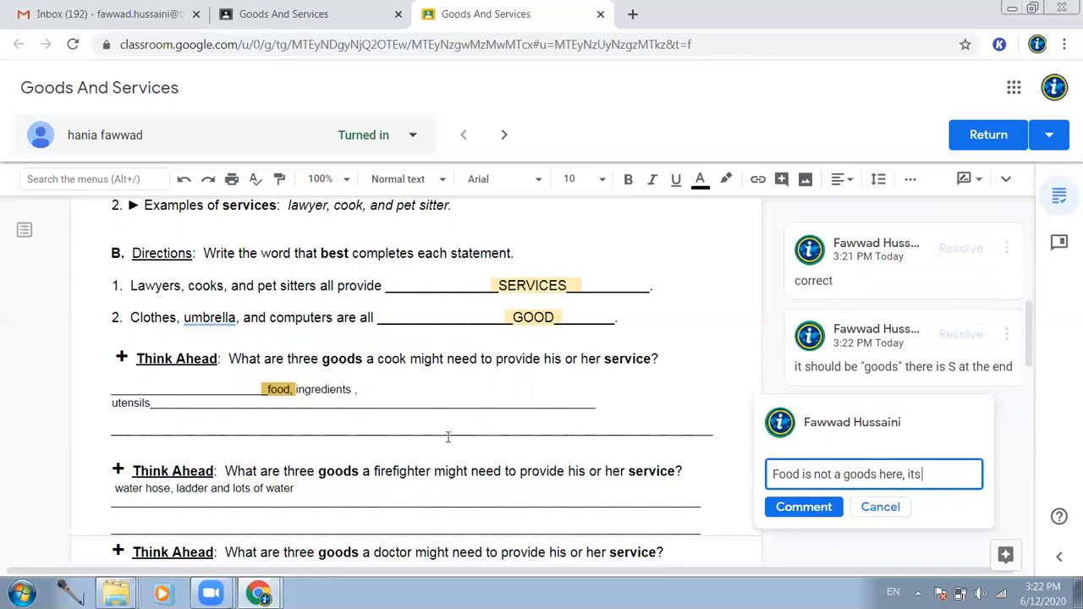
text( an end produc)
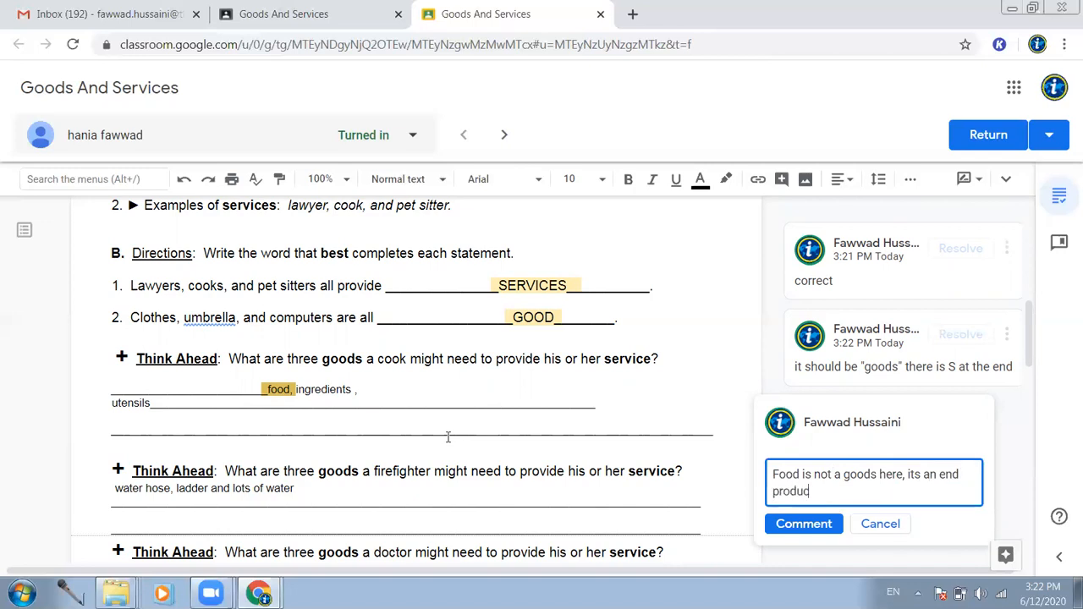
text(t. So, ingredient an)
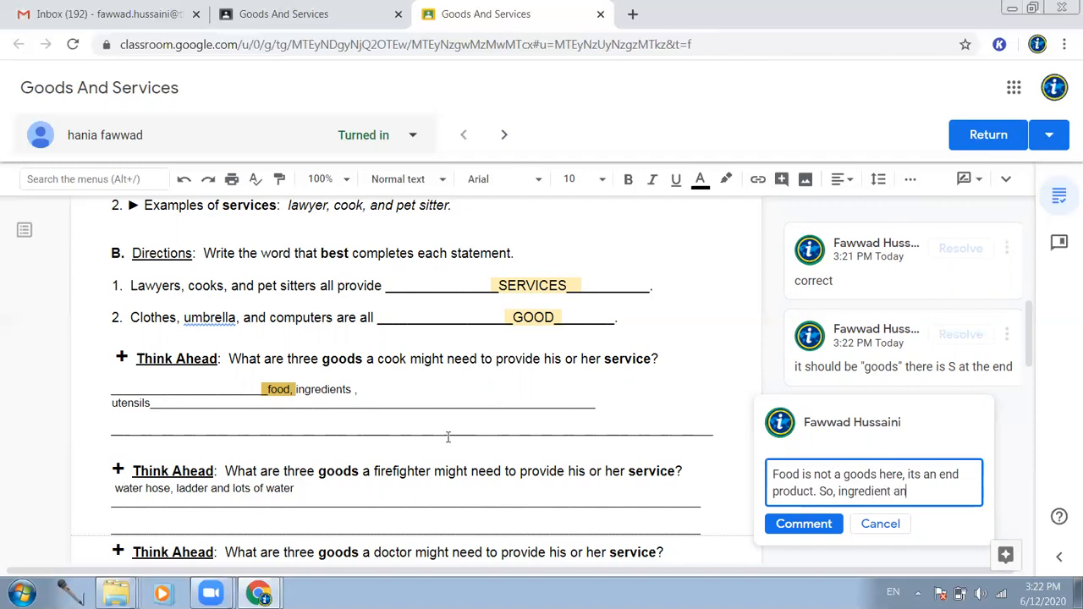
text(d utensils are)
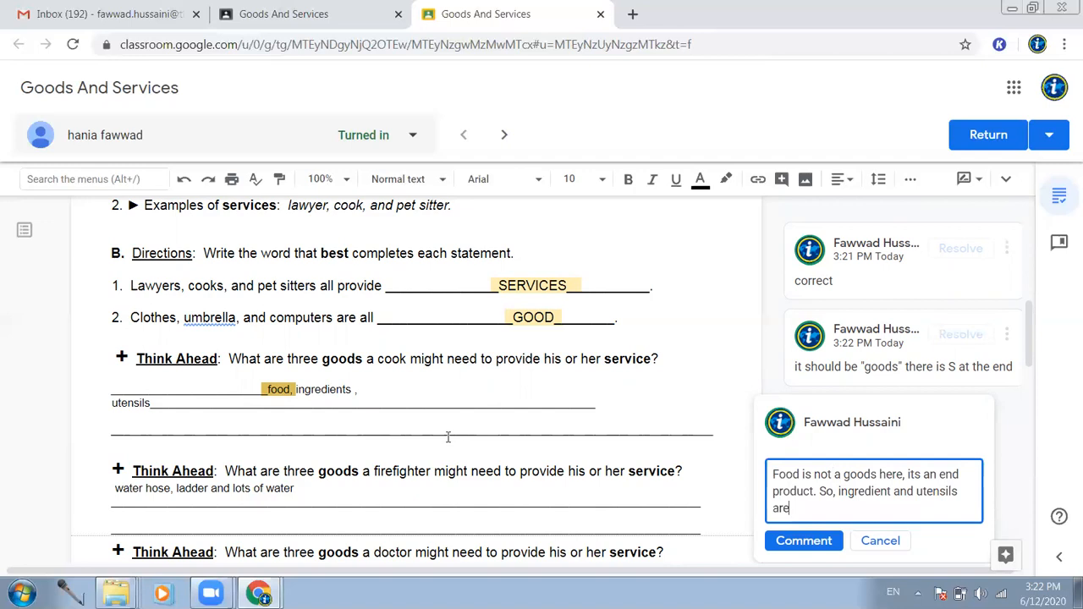
text( right)
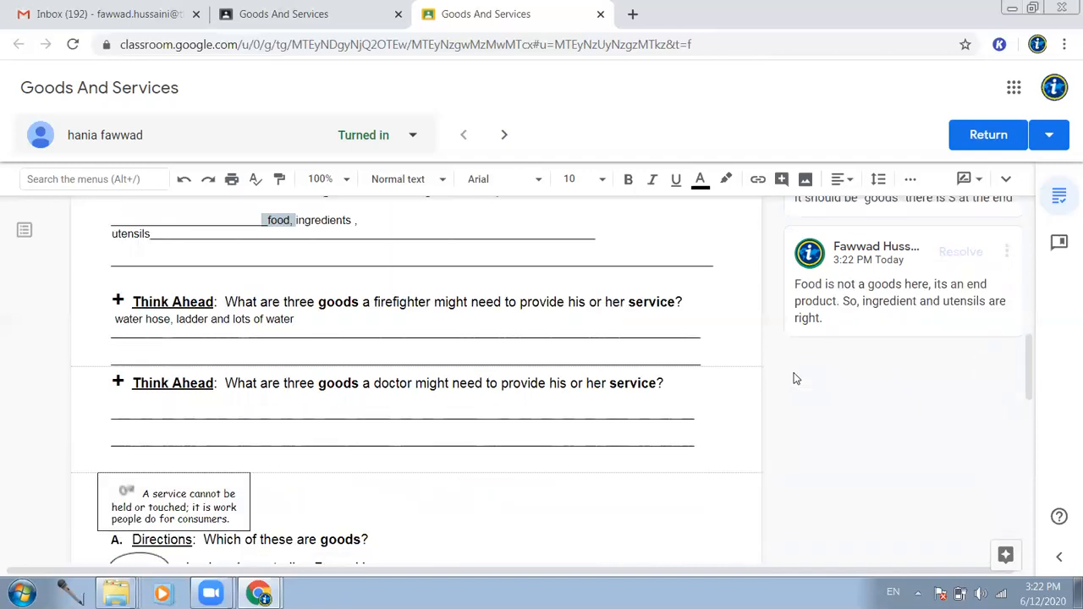
- Reopen the grading sidebar, grade the student's work 8 out of 10 and return it to the student
scroll(480, 413, up, 3)
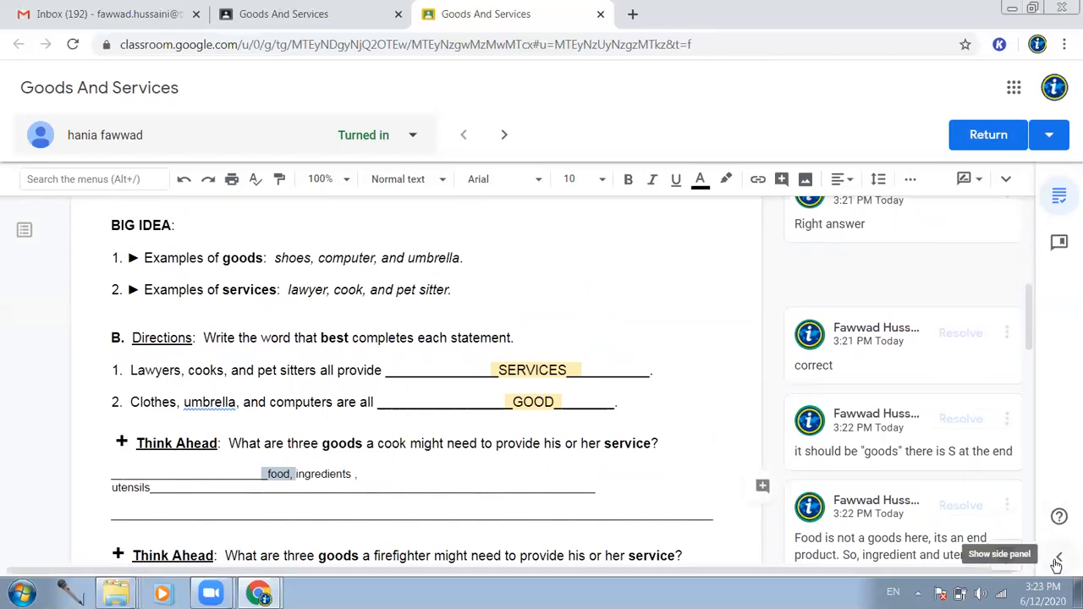
click(1058, 562)
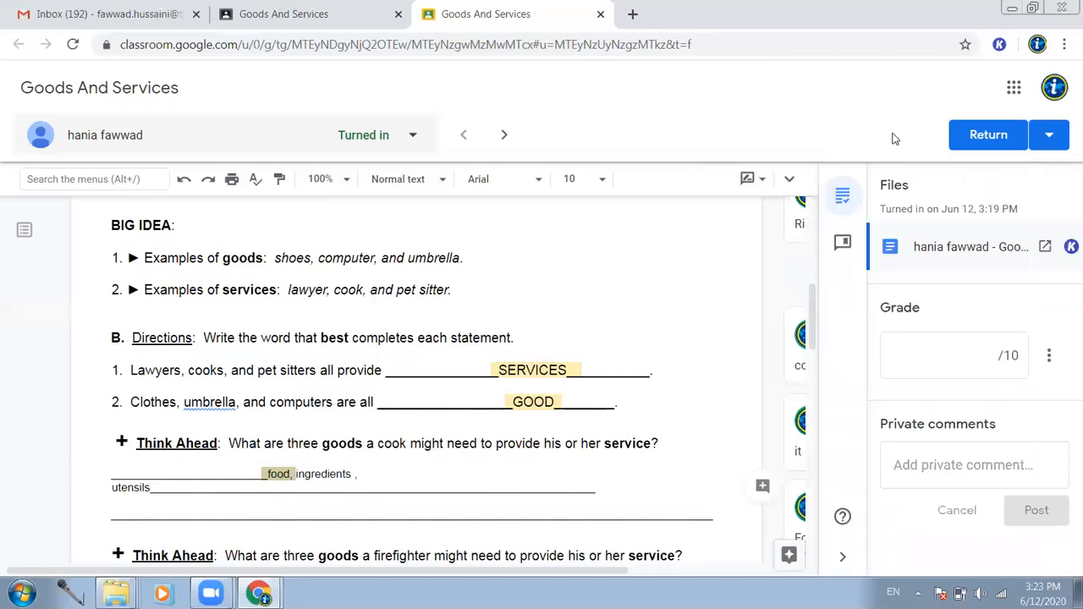
click(941, 352)
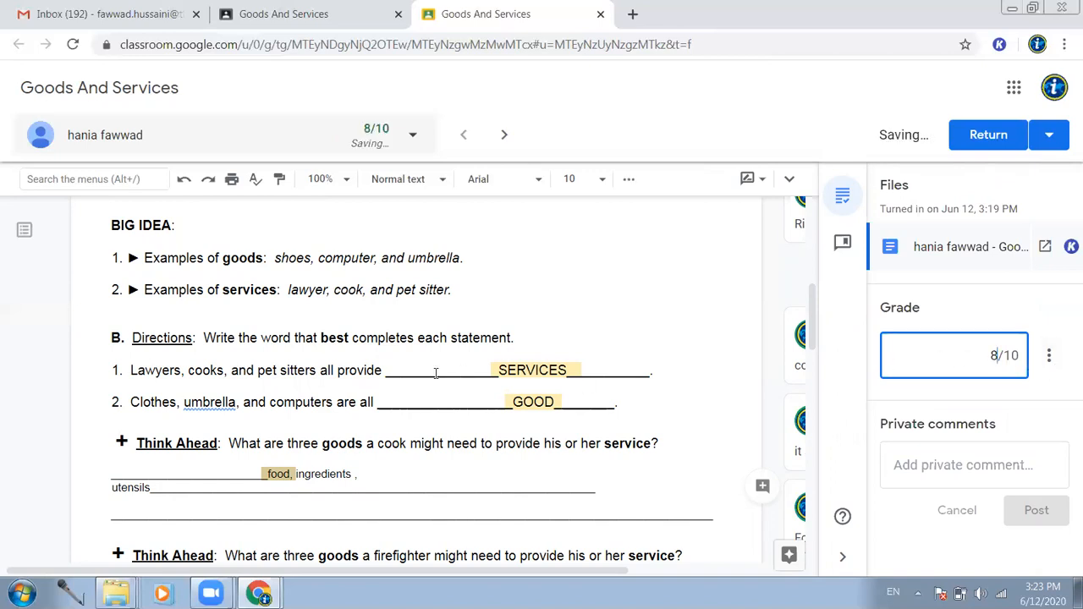
click(983, 137)
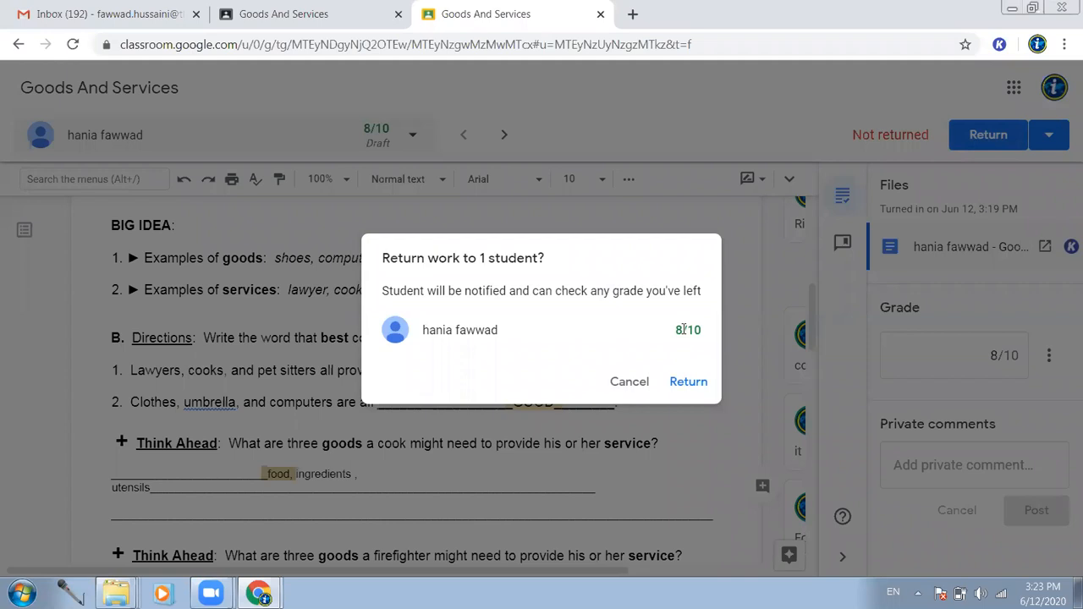
click(689, 387)
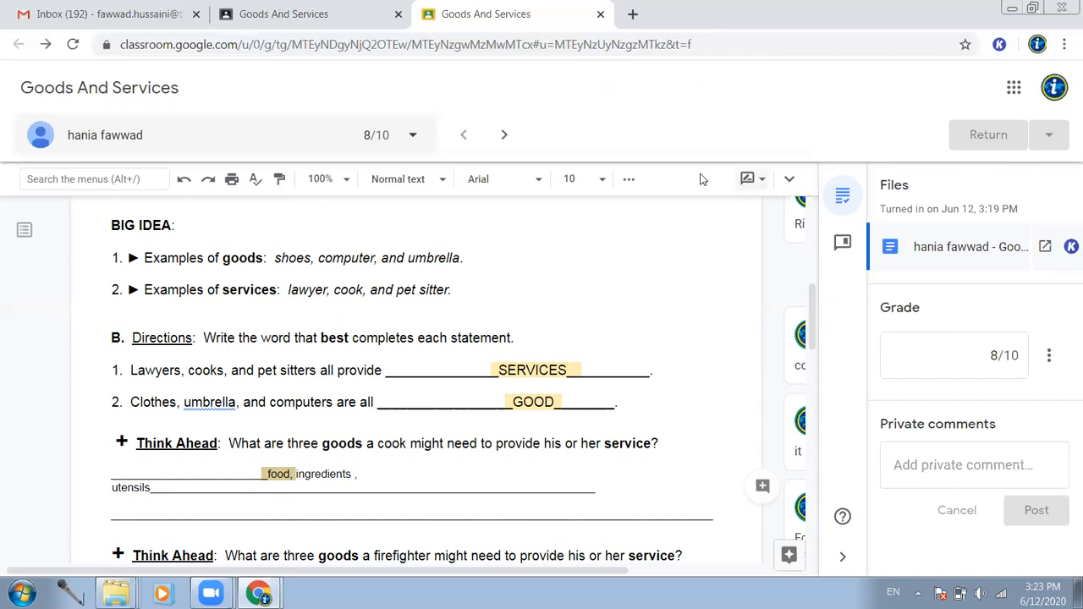
- Look over the next student's copy of the Goods And Services worksheet and its grade field
click(504, 137)
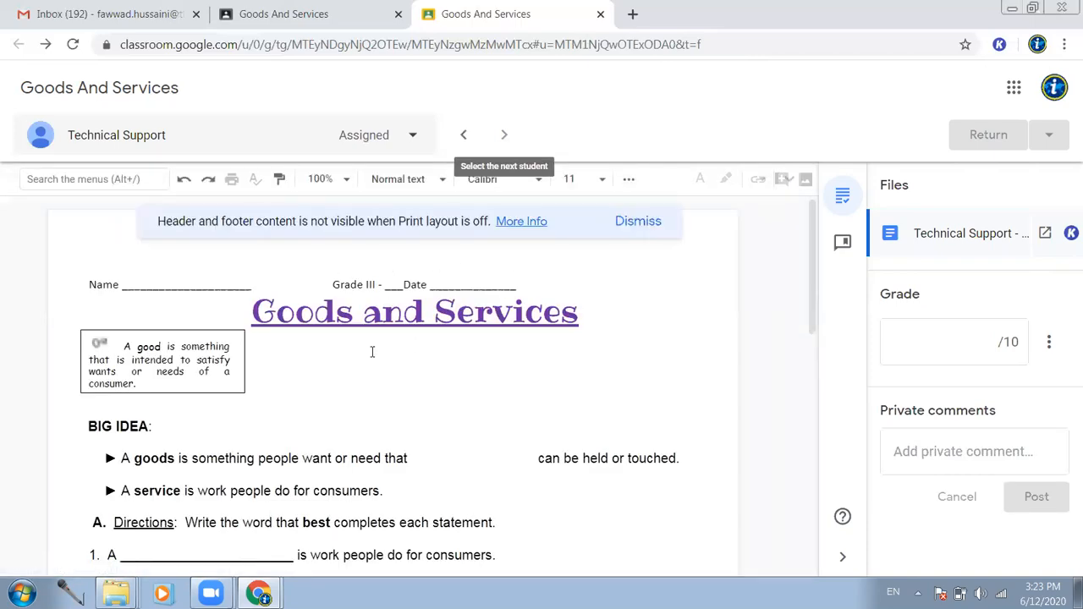
scroll(372, 351, down, 3)
scroll(372, 359, up, 3)
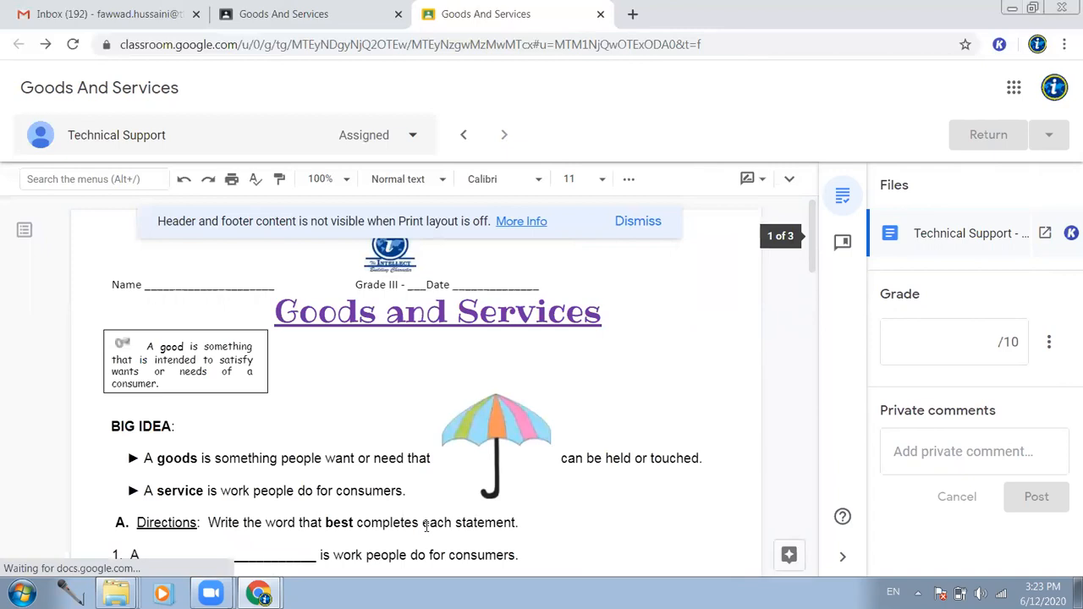
click(934, 342)
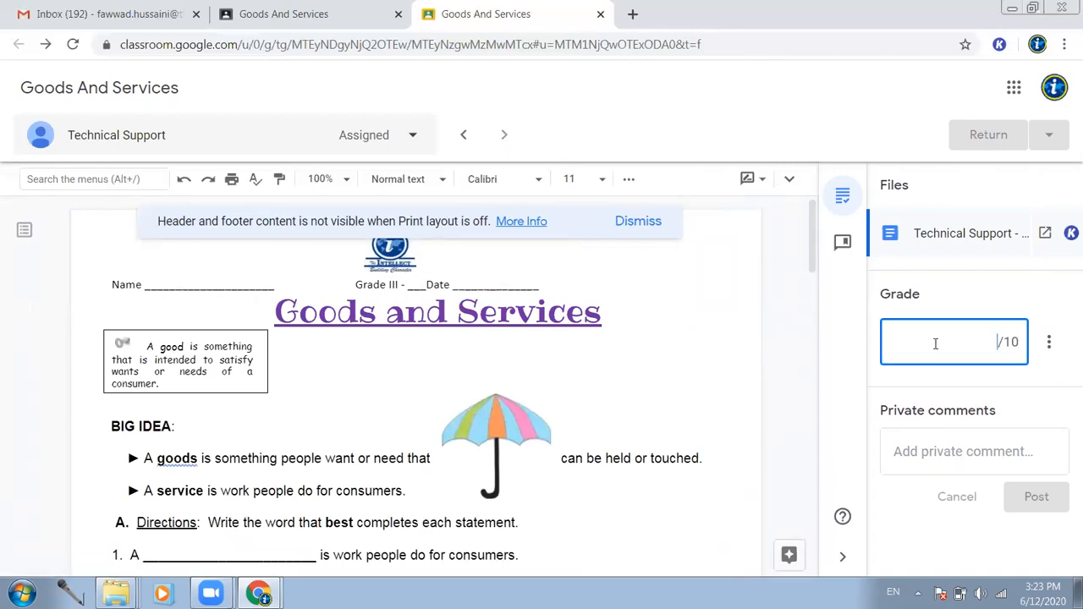
click(996, 155)
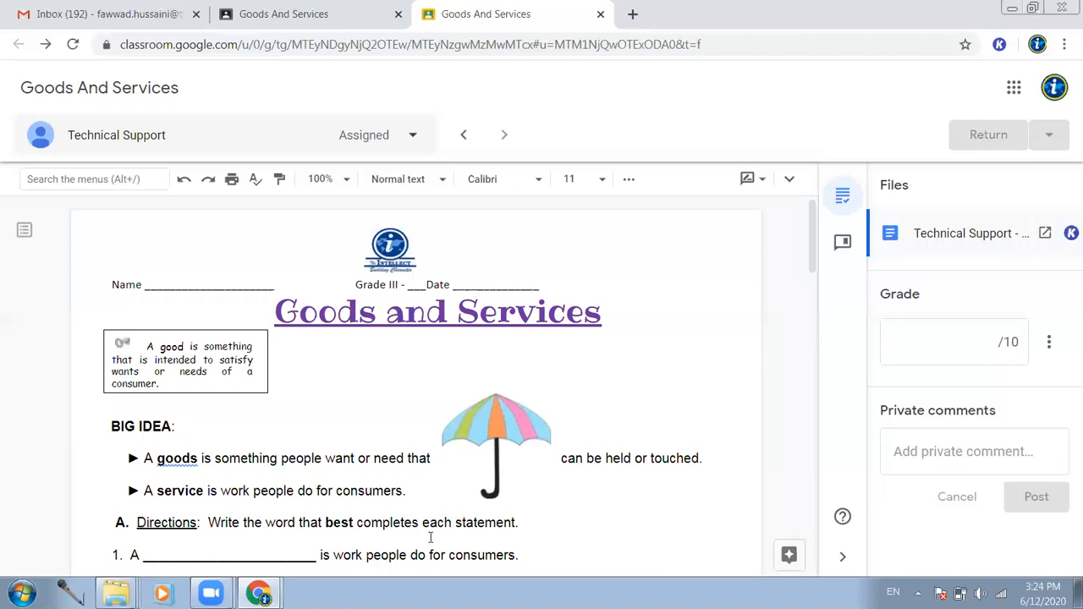
- Check the refreshed student work overview, then view the class gradebook with the Goods And Services scores
click(290, 17)
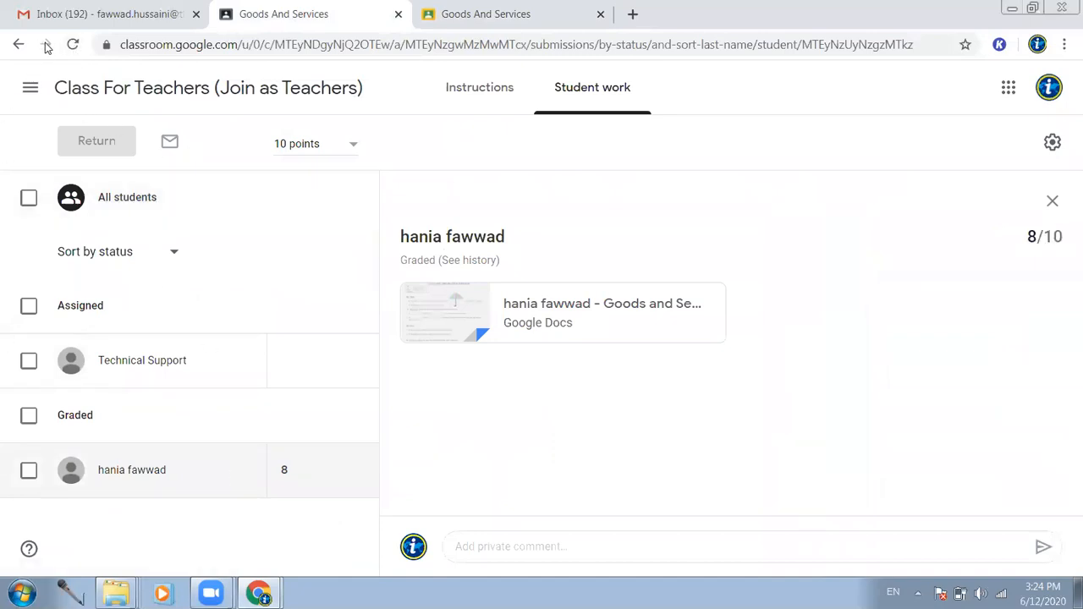
click(76, 47)
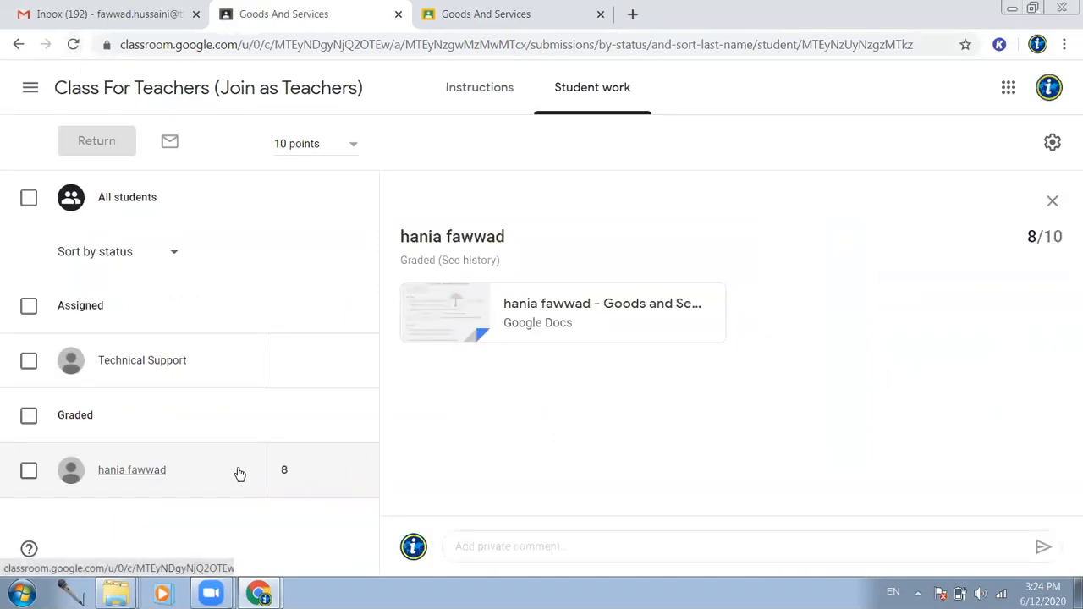
click(329, 470)
click(308, 96)
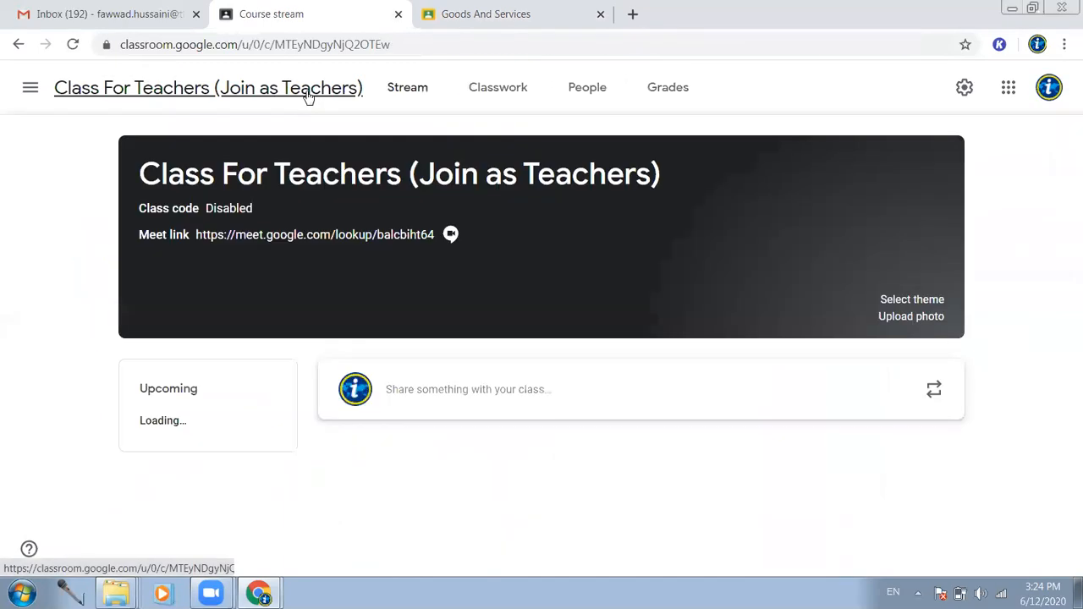
click(670, 92)
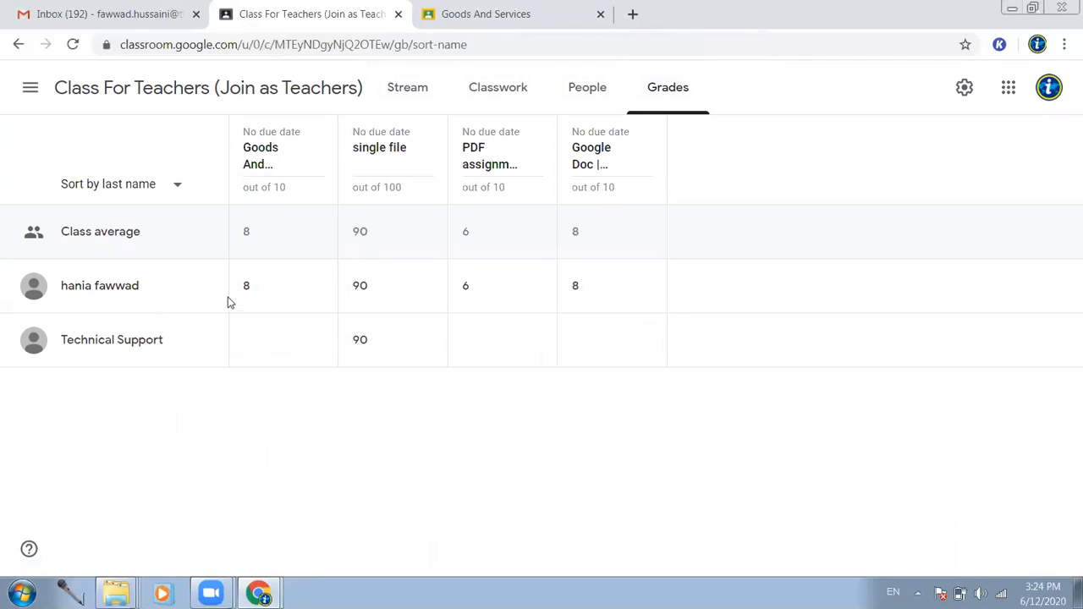
click(245, 346)
- Switch to the student's Incognito browser window and view the student's own work list for the class
click(252, 580)
click(253, 559)
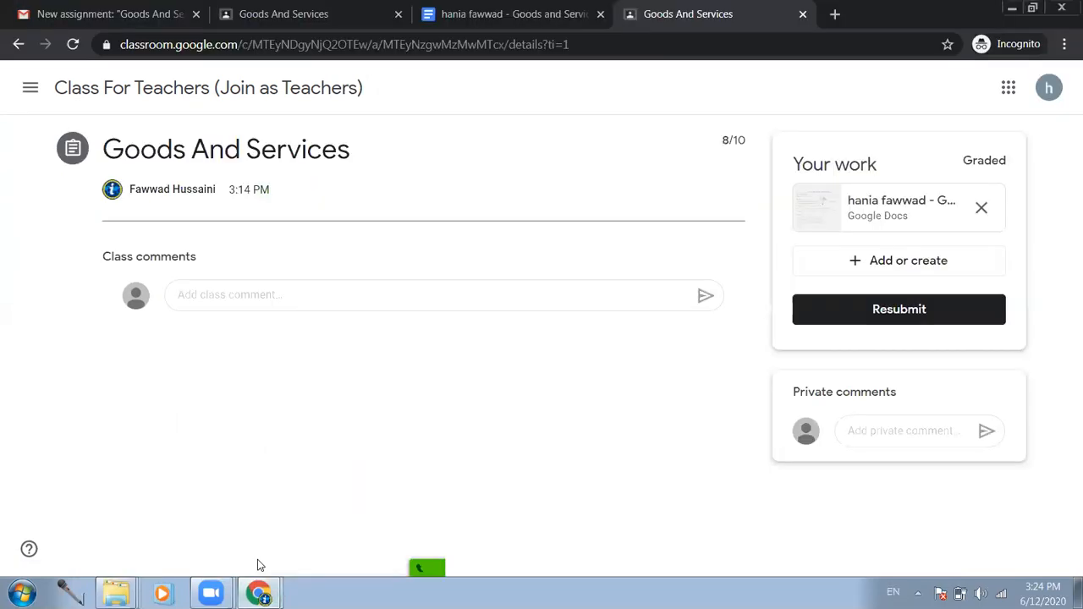
click(197, 93)
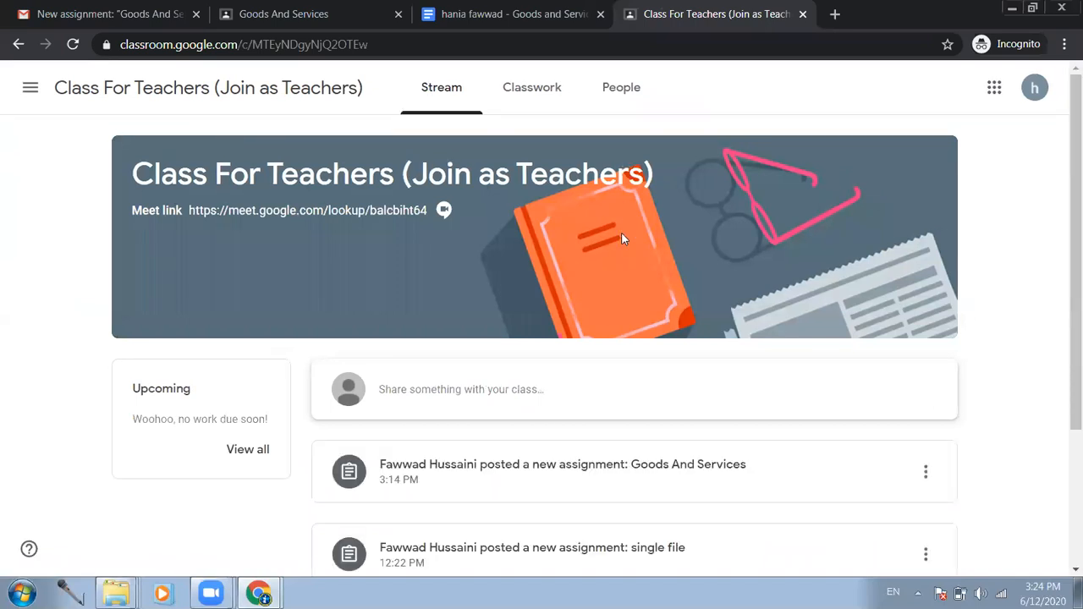
scroll(621, 237, down, 1)
scroll(620, 237, up, 1)
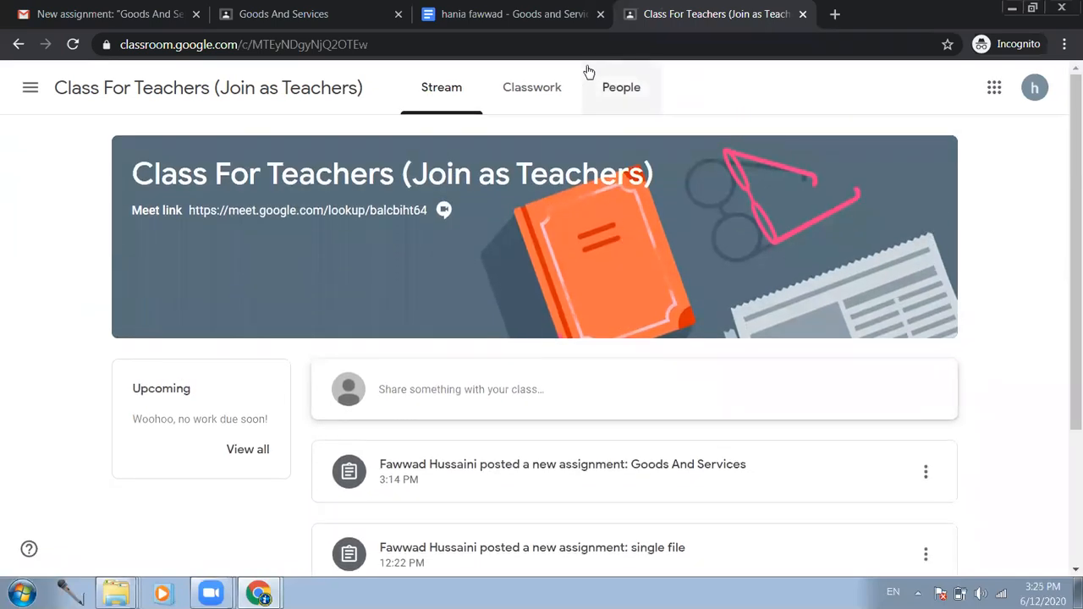
click(516, 92)
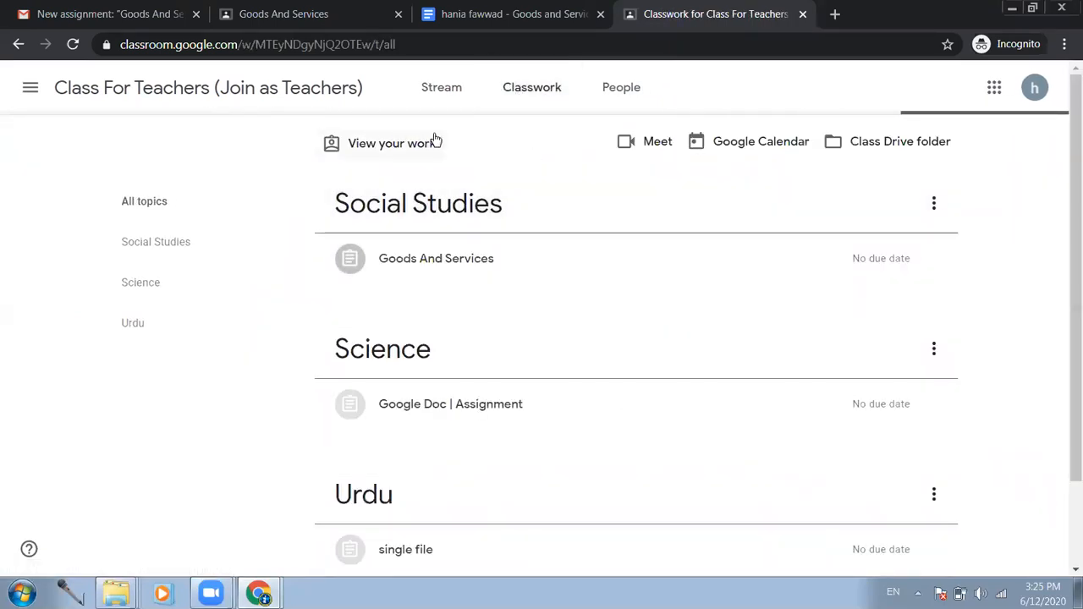
click(377, 145)
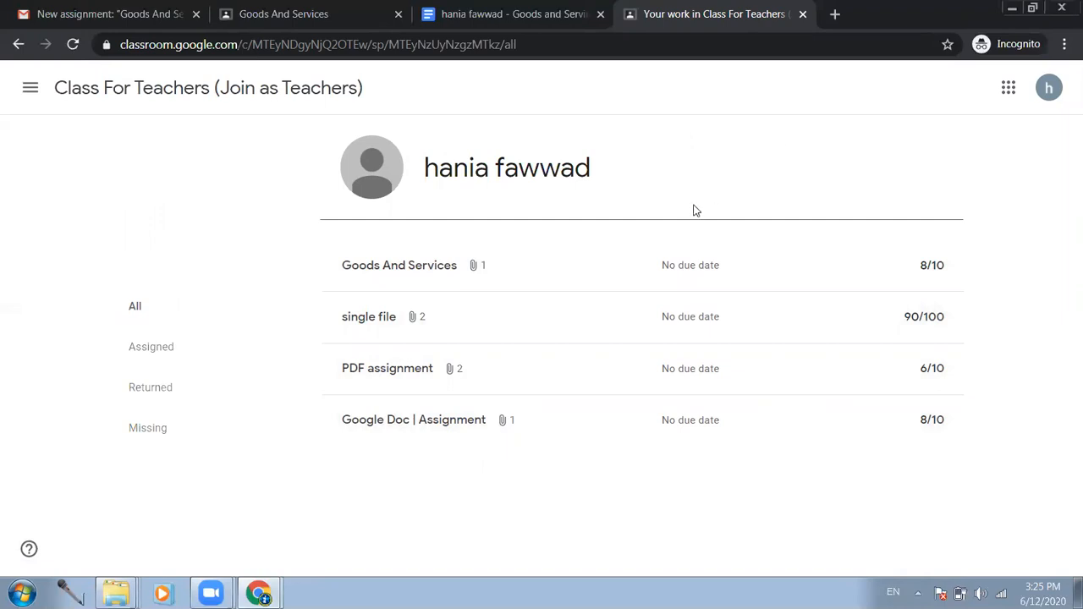
- View the details of the student's graded Goods And Services assignment and open the attached document
click(416, 265)
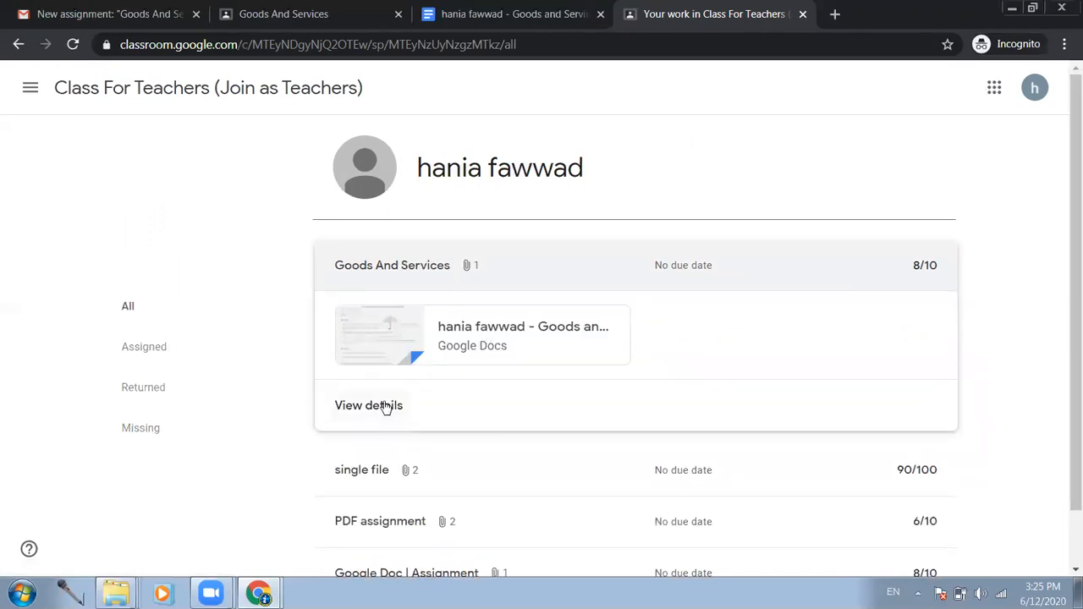
click(383, 409)
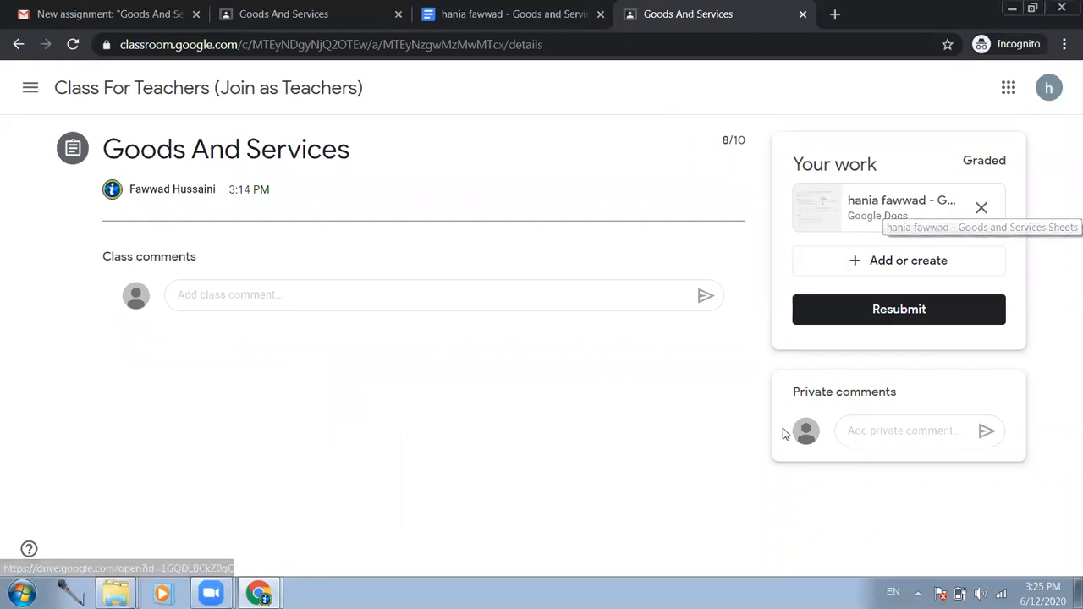
click(911, 209)
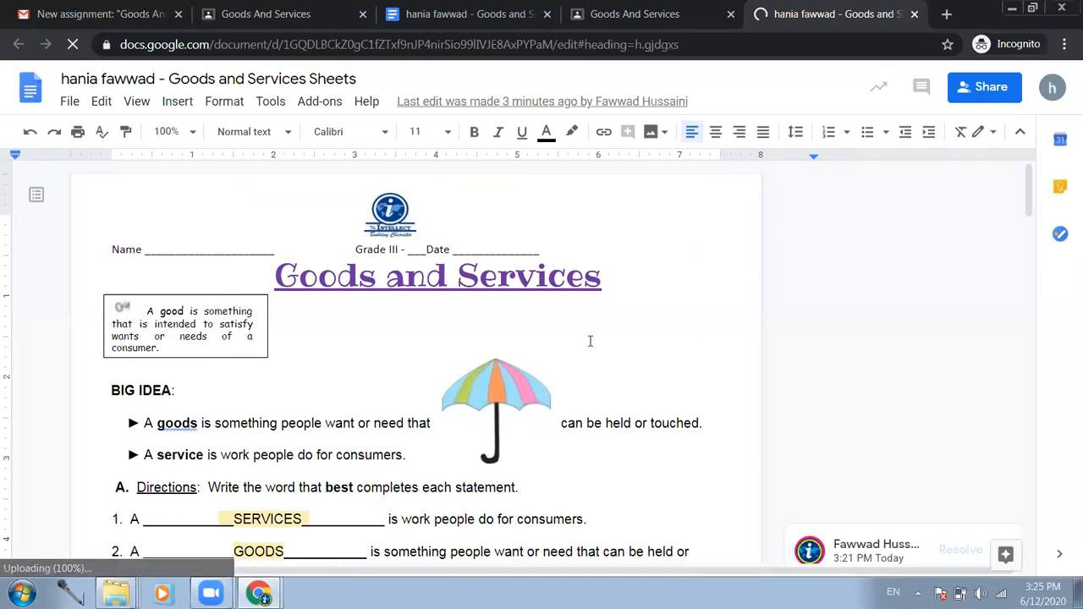
- Examine the teacher's comments on the SERVICES and GOODS answers in section A of the returned document
scroll(590, 341, down, 2)
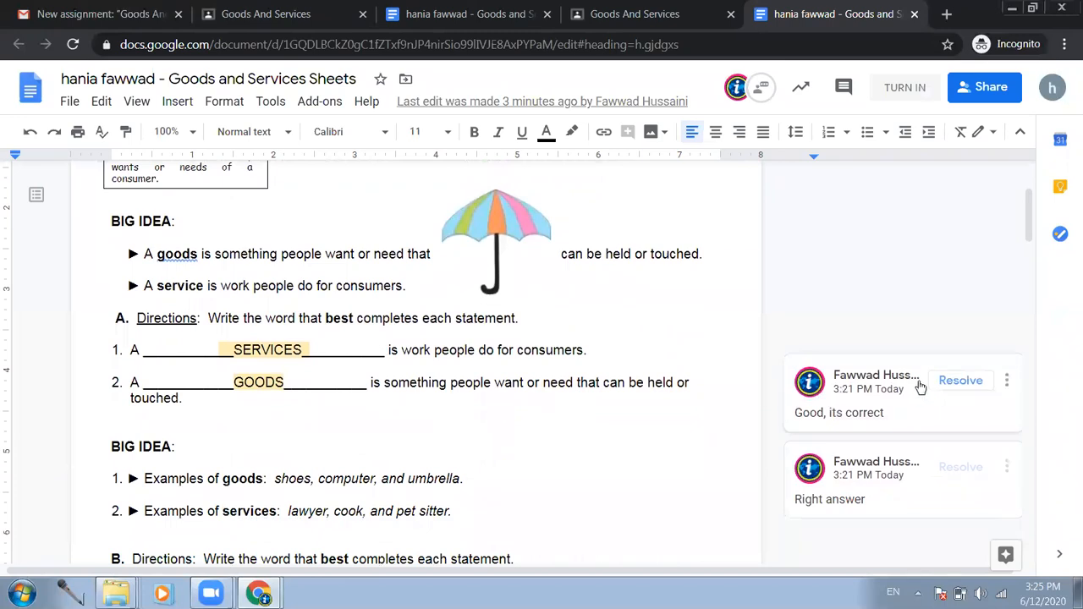
click(269, 348)
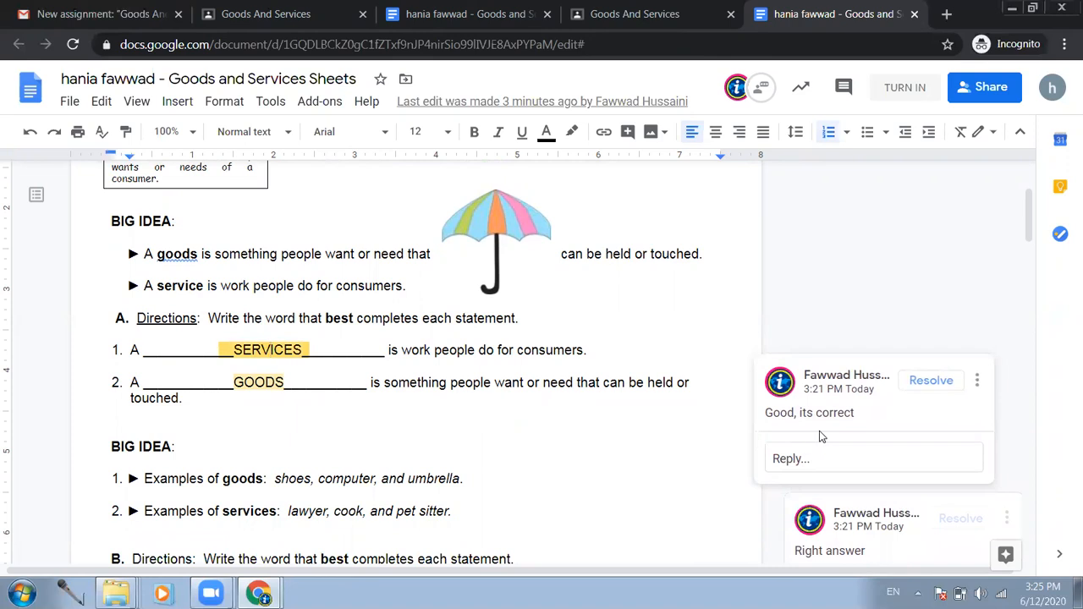
click(267, 382)
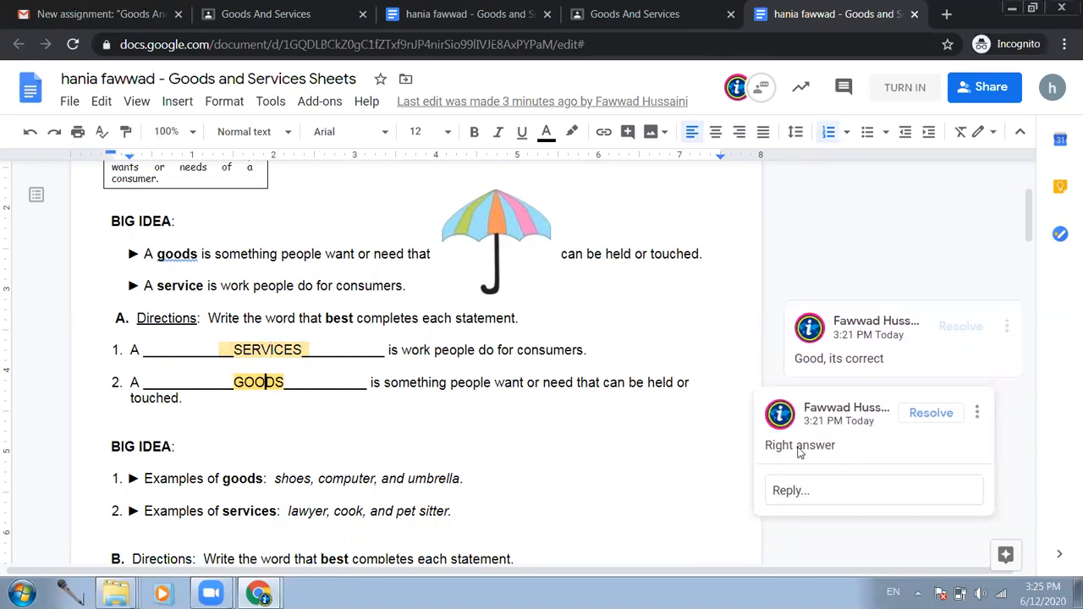
- Examine the teacher's comments on the section B answers and the first Think Ahead answer in the returned document
scroll(442, 314, down, 3)
click(518, 337)
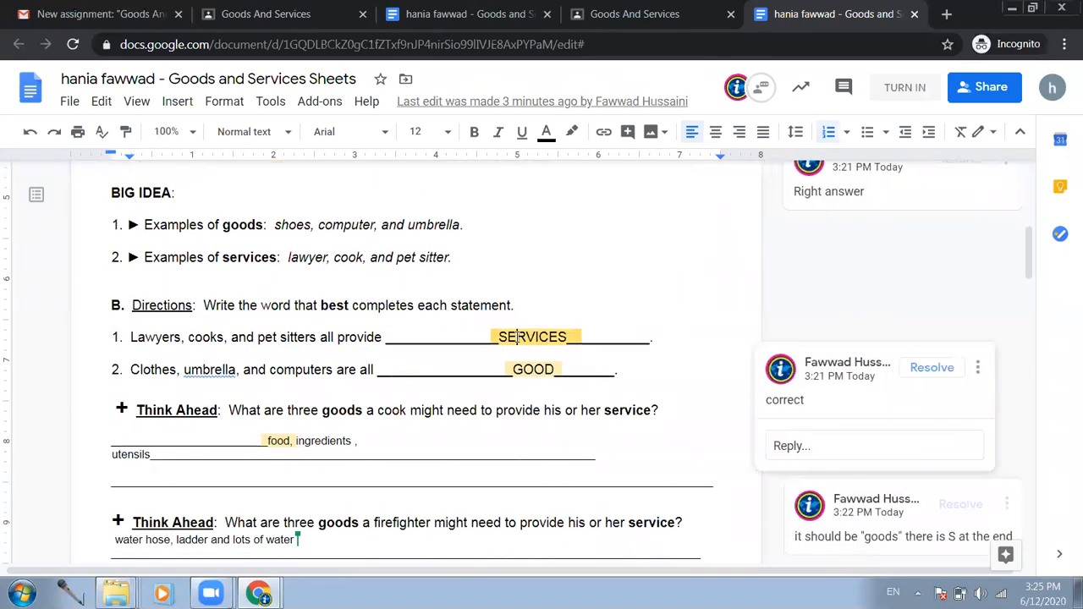
click(524, 369)
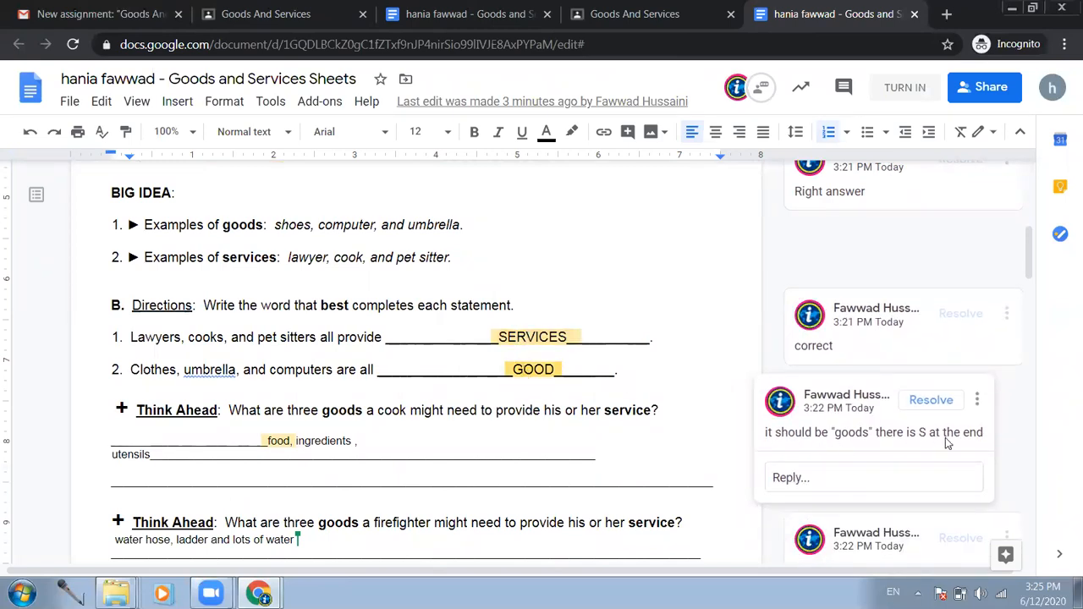
scroll(355, 359, down, 1)
click(281, 355)
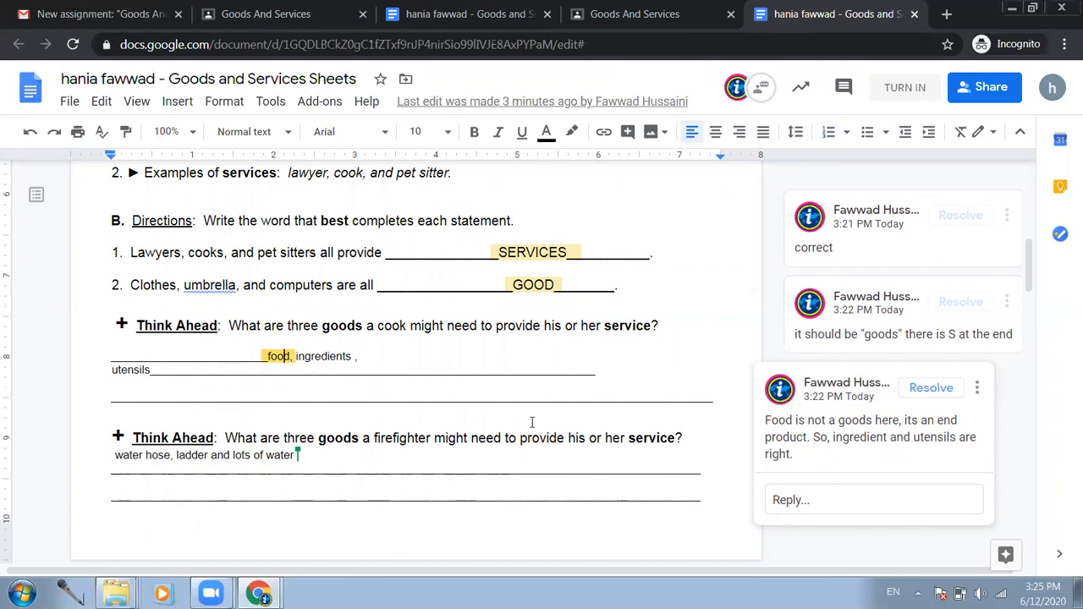
scroll(399, 396, down, 2)
scroll(399, 396, down, 4)
scroll(399, 396, up, 8)
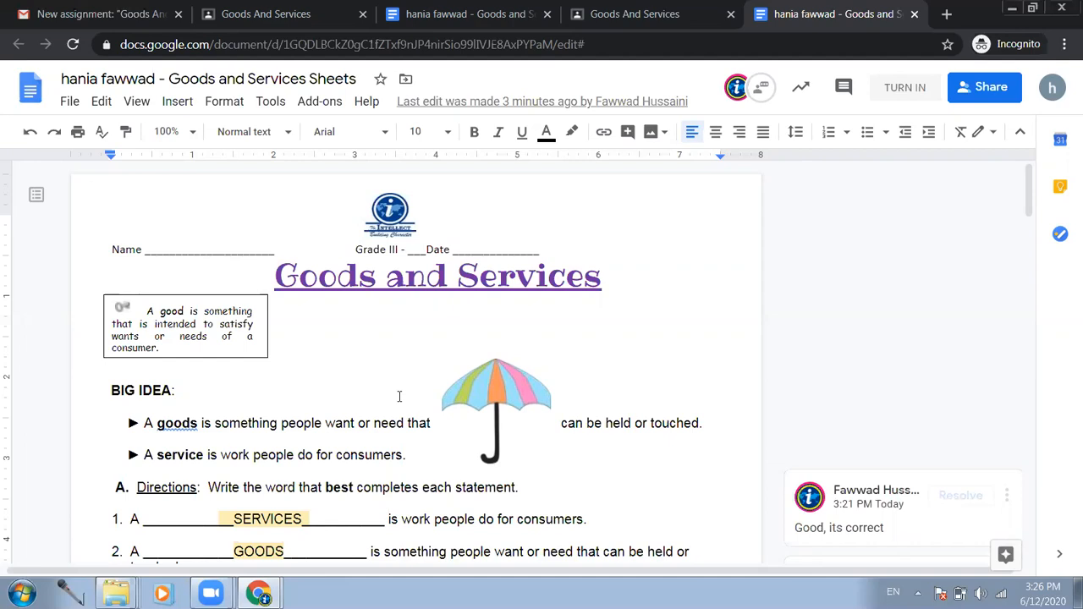
click(945, 14)
text(www.google.)
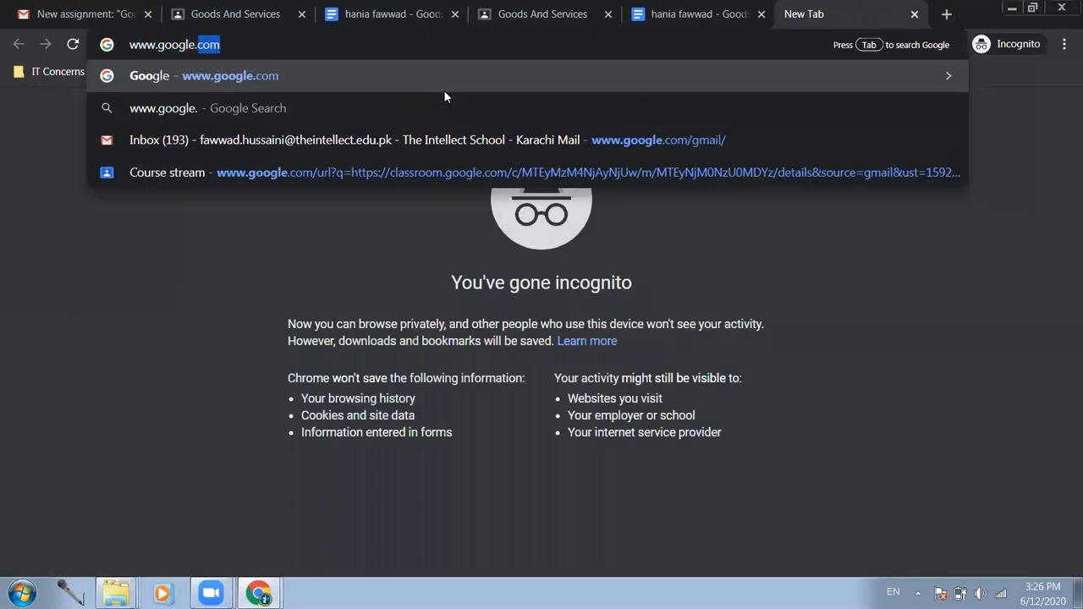
key(Return)
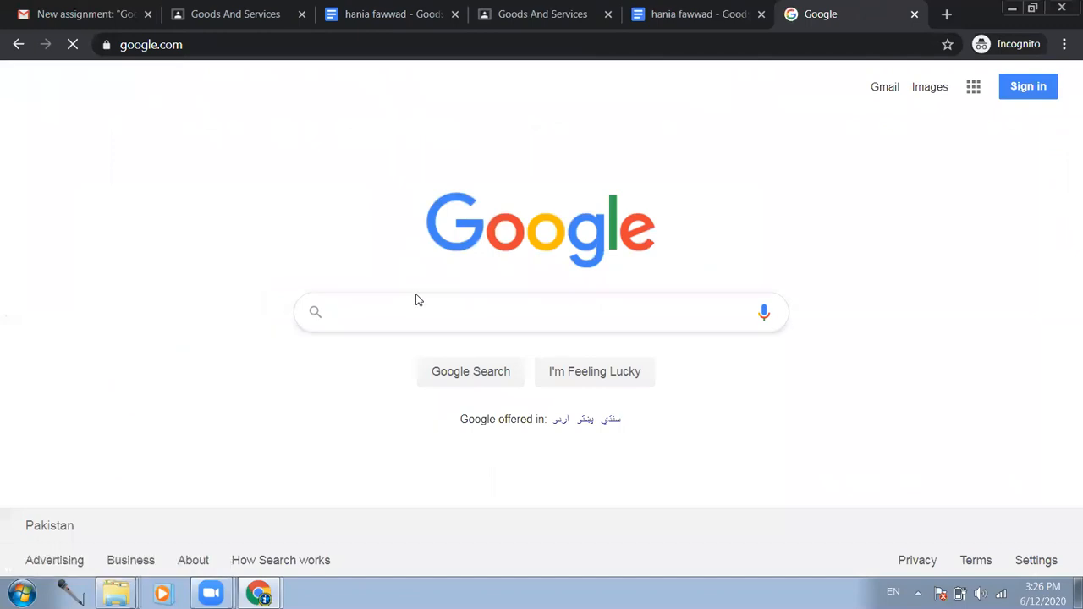
text(microsf)
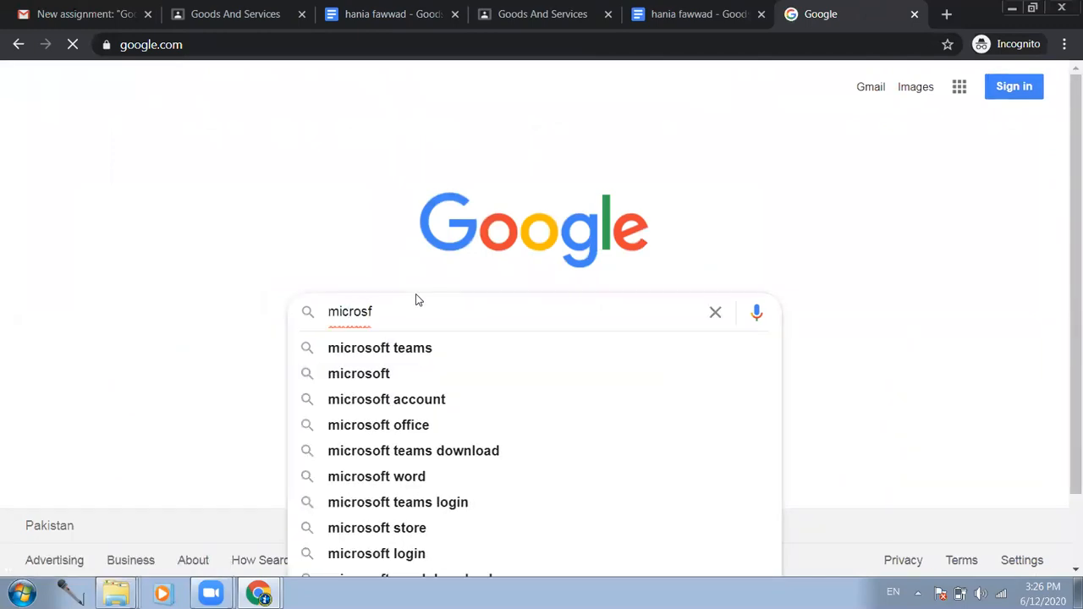
key(BackSpace)
text(oft)
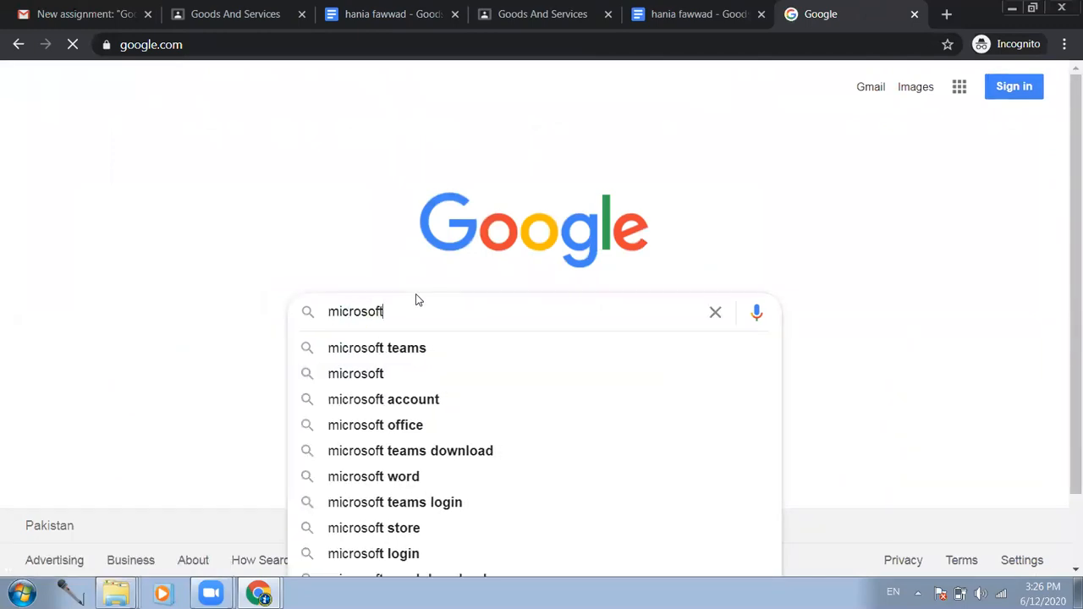
text( word and goog)
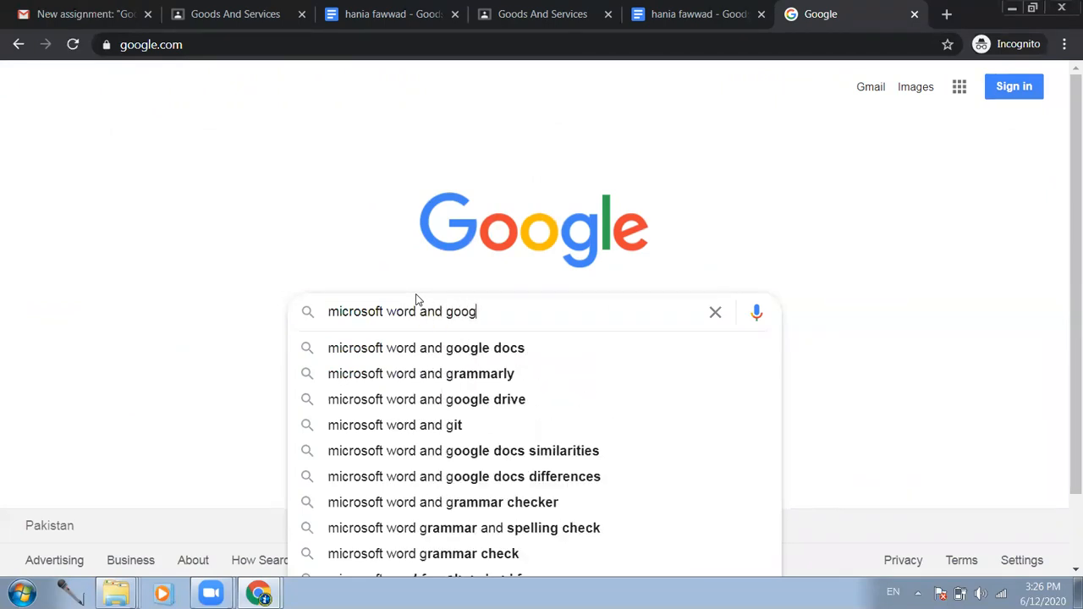
text(le doc)
key(Return)
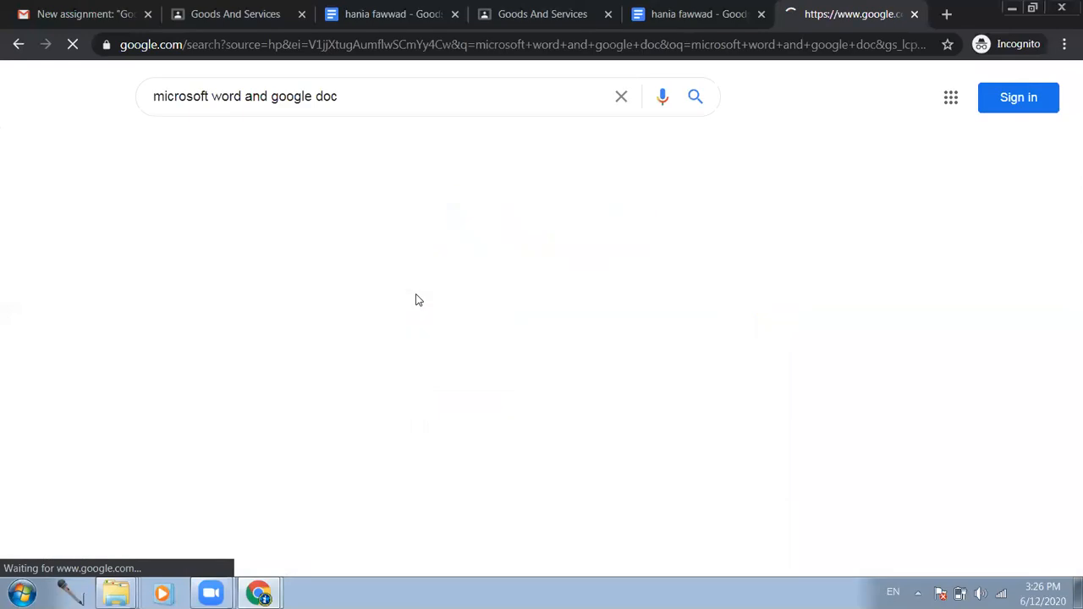
- View the image results and enlarge the sidmach.com picture of the Word and Google Docs icons, then close the preview
click(224, 146)
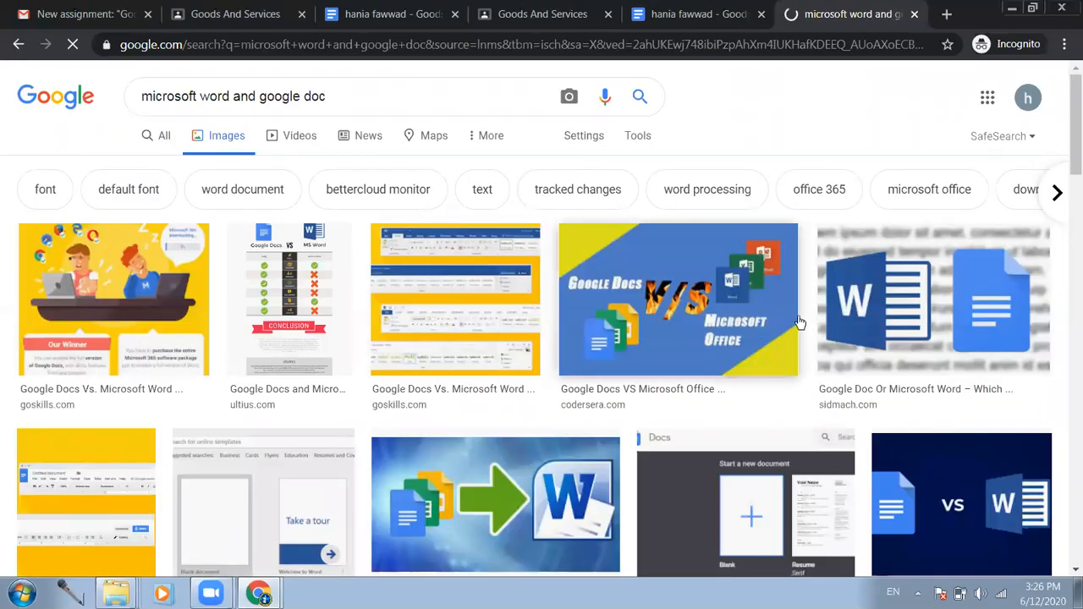
click(864, 302)
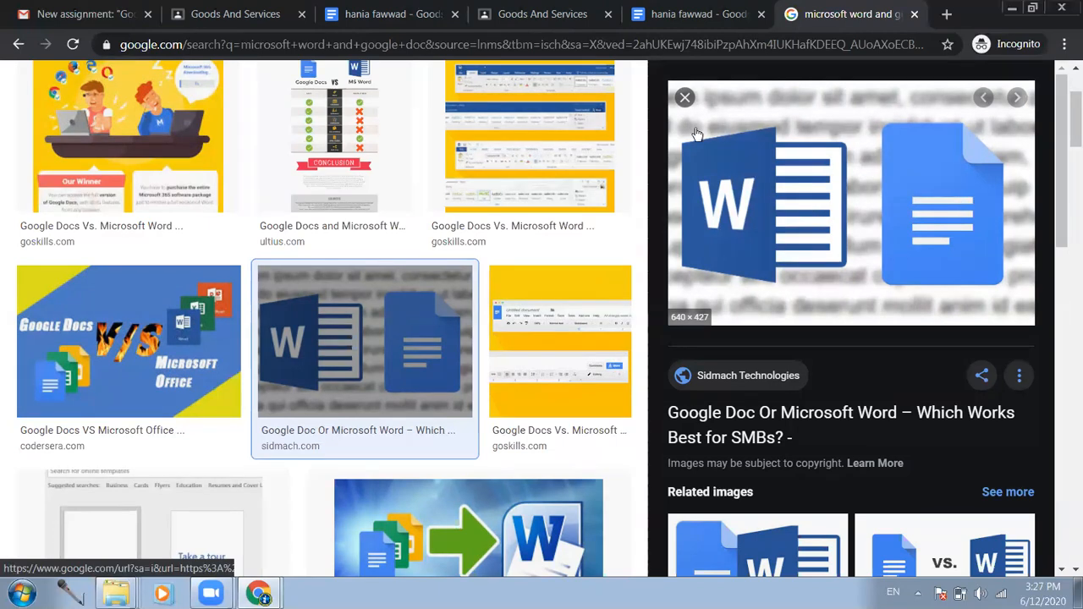
click(684, 98)
scroll(536, 185, up, 3)
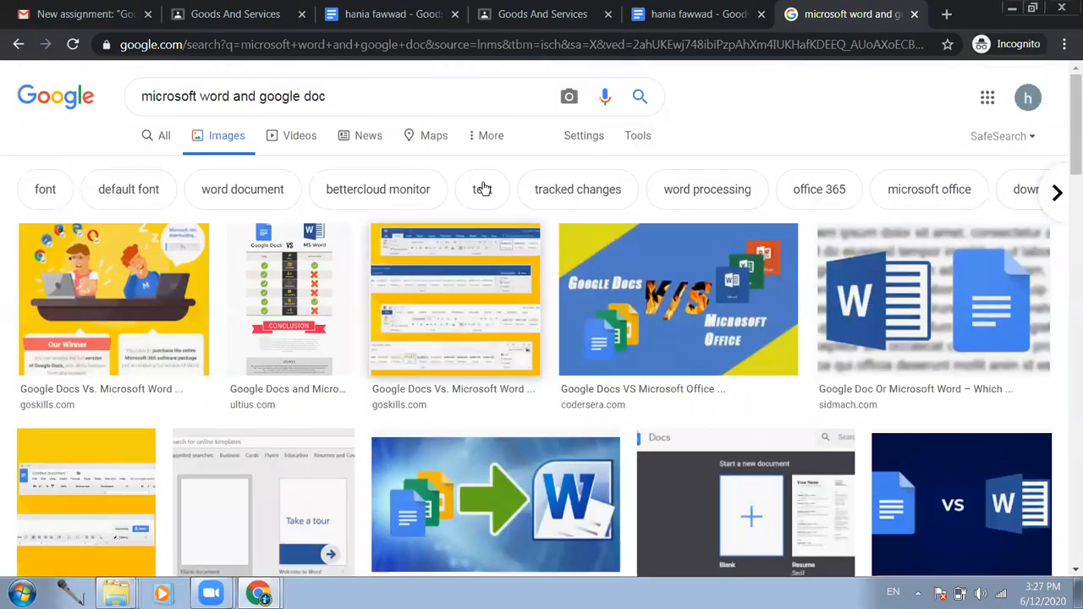
- Switch to the teacher's browser window and open Google Drive from the teacher's Gmail inbox
click(96, 8)
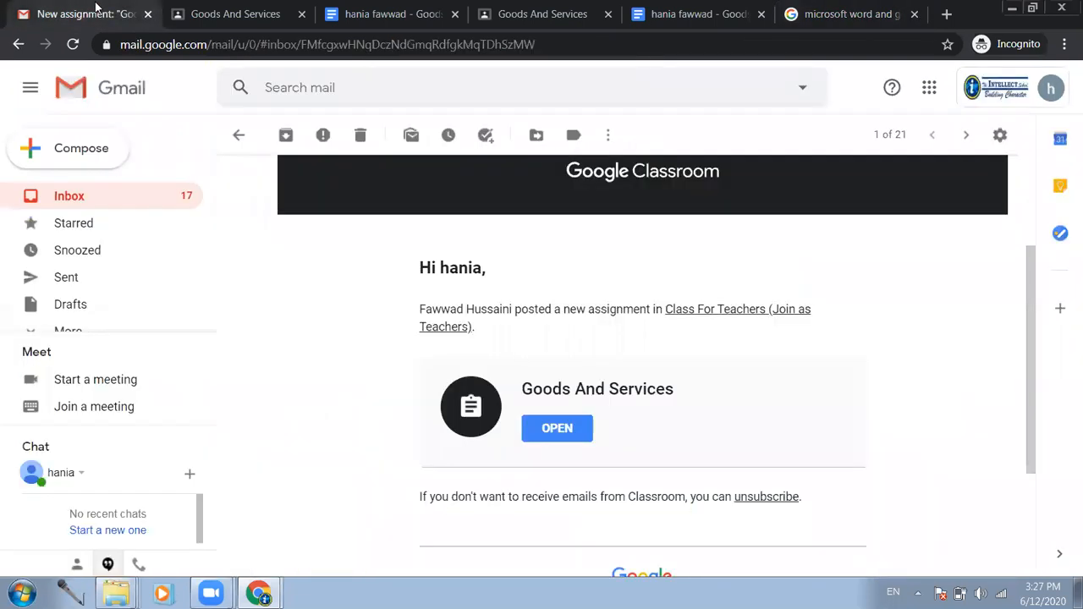
click(258, 592)
click(165, 532)
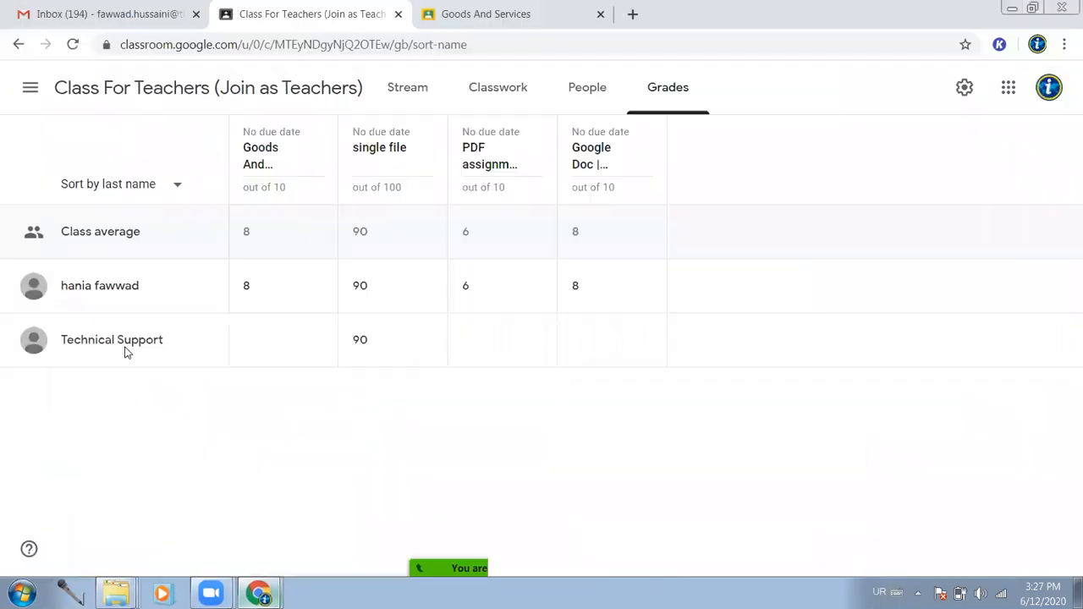
click(68, 12)
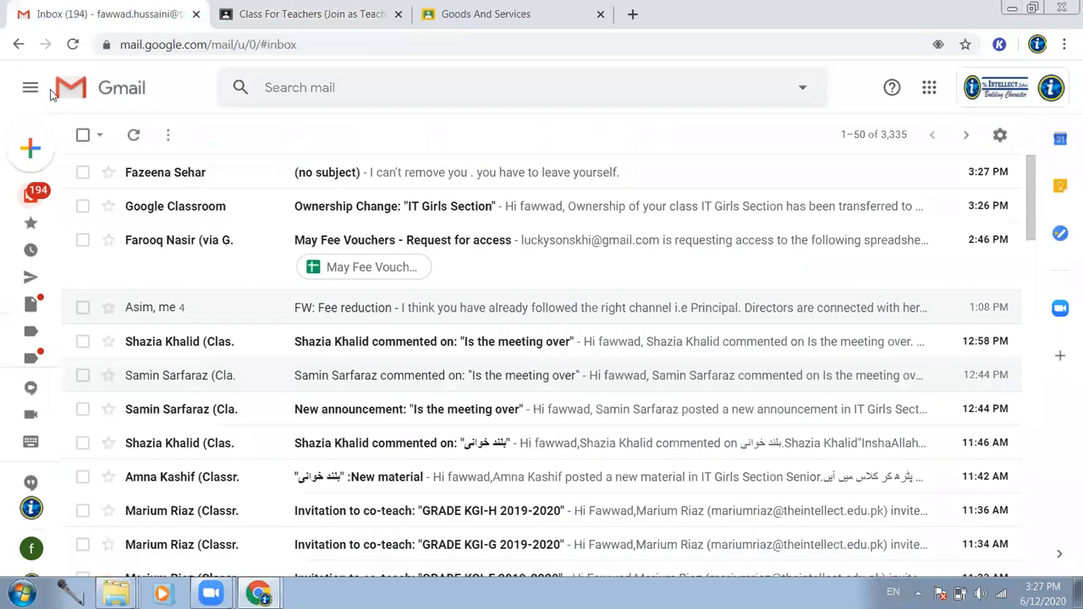
click(31, 148)
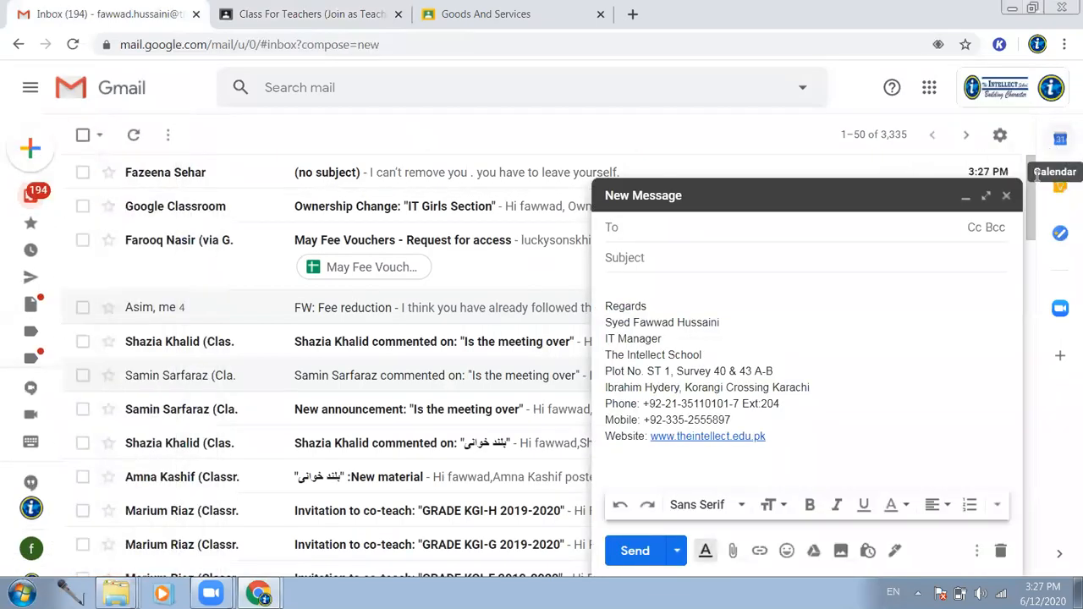
click(1006, 195)
click(928, 89)
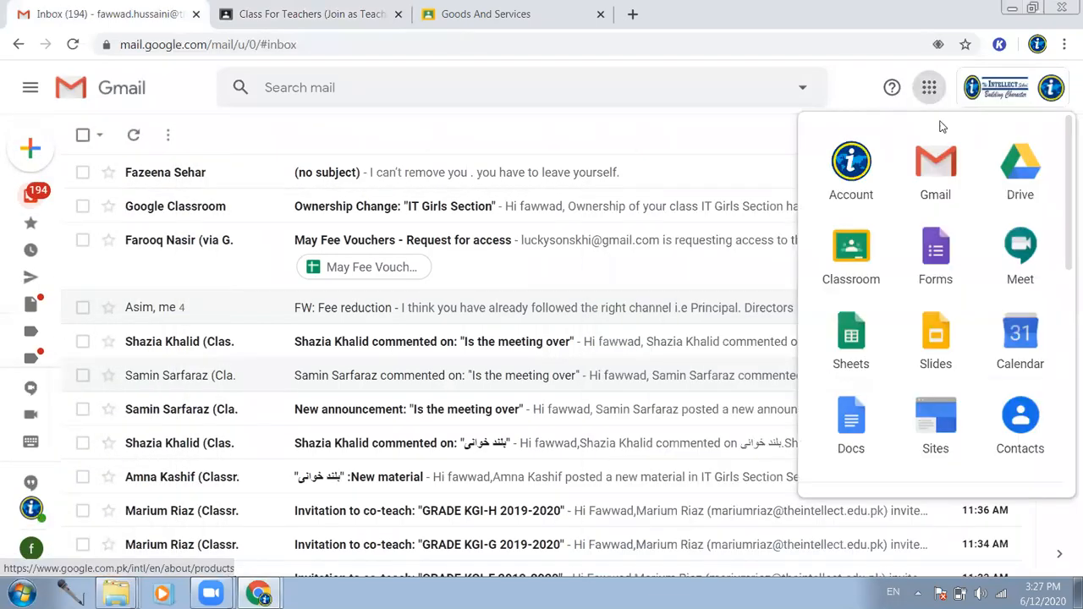
click(1015, 170)
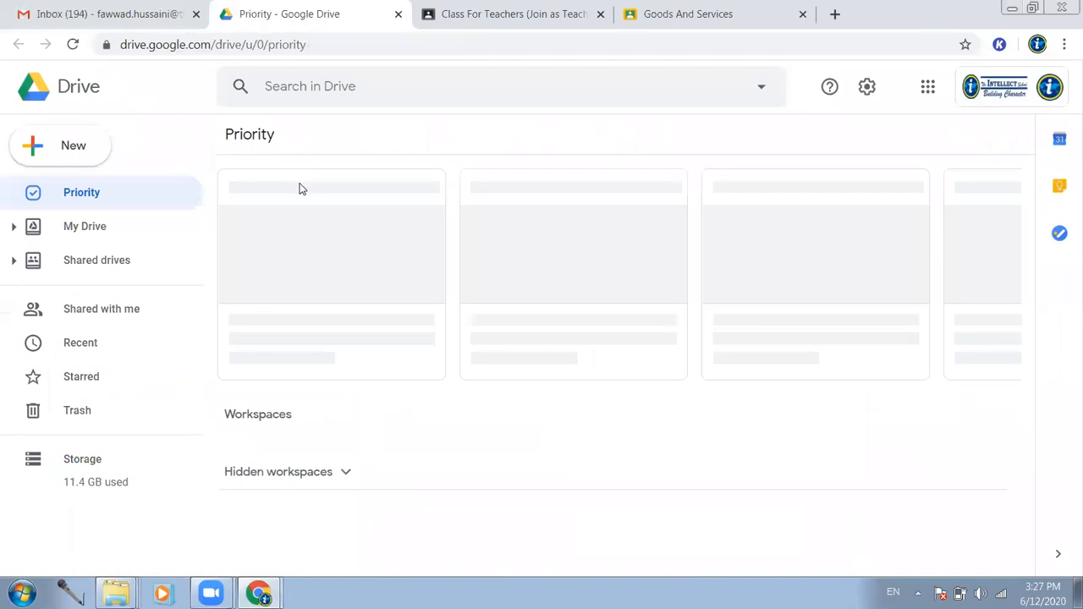
- Open the My Assignments folder in My Drive and create a blank Google Docs document in it
click(75, 233)
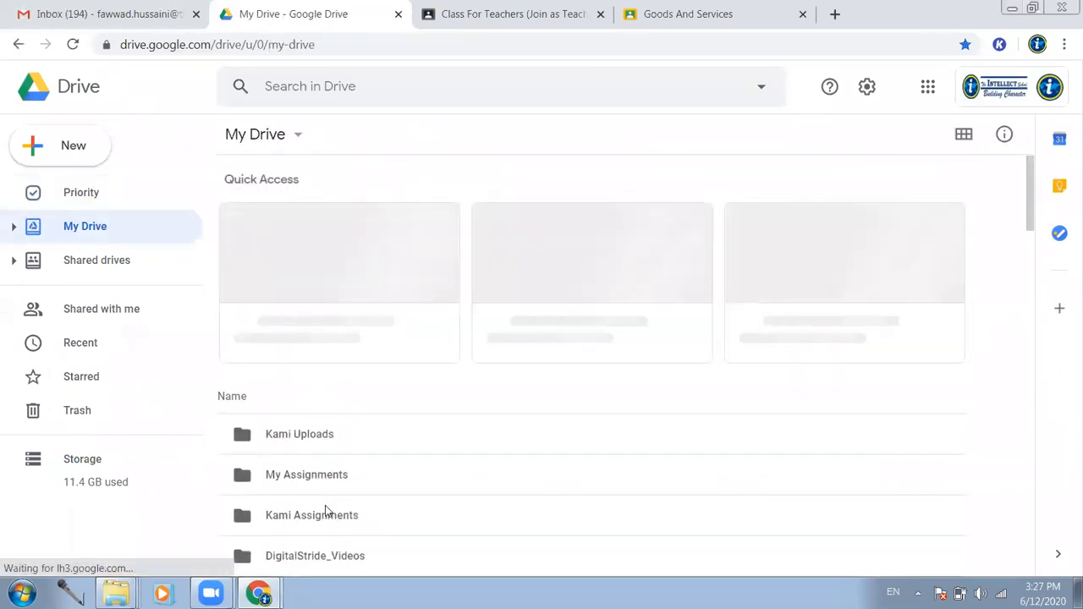
click(319, 480)
double_click(319, 479)
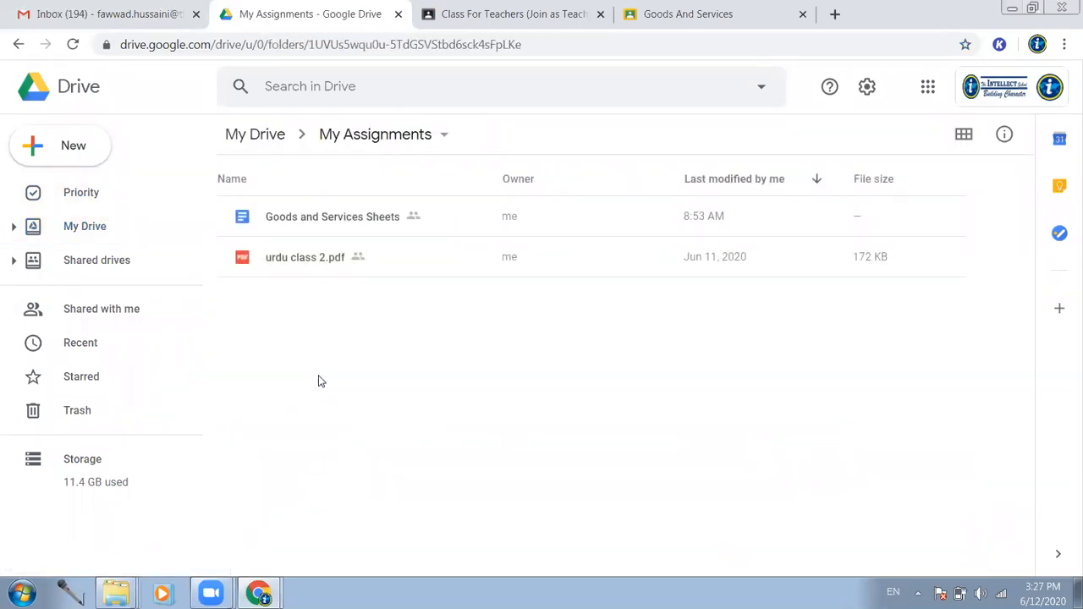
click(91, 158)
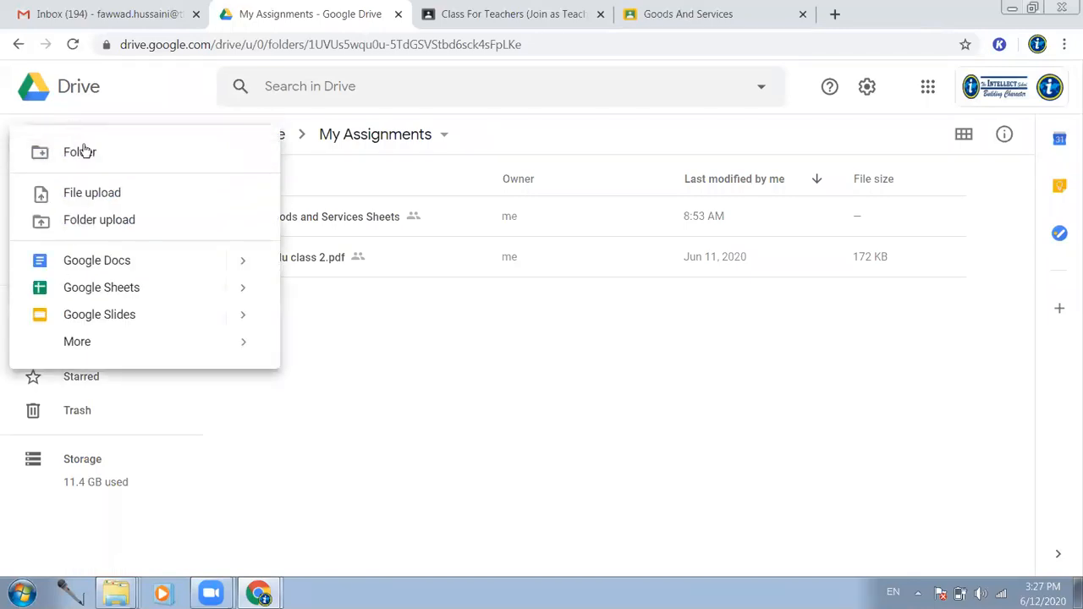
click(85, 267)
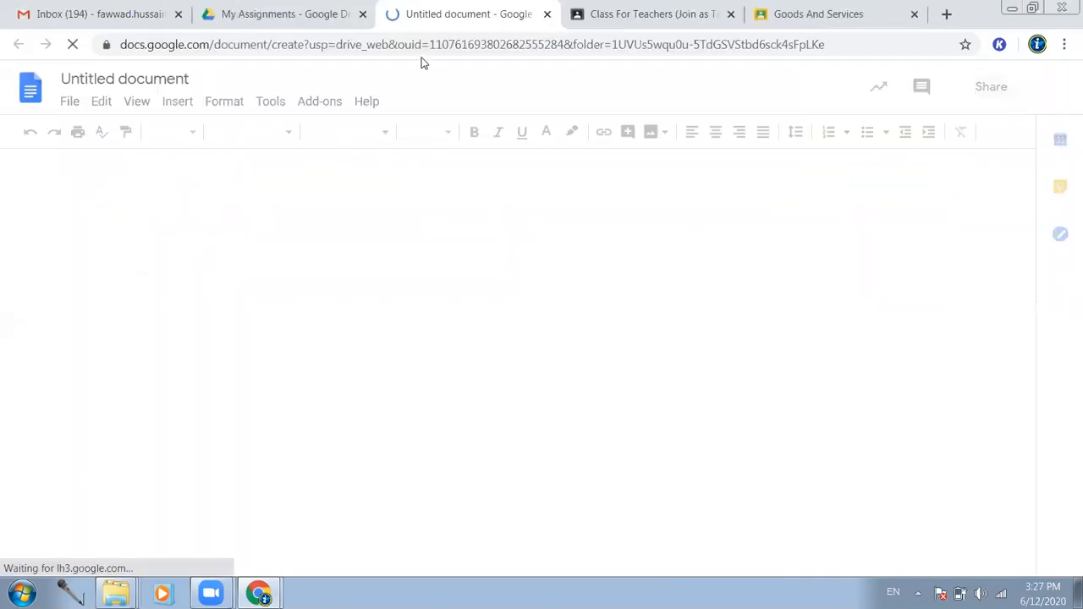
- Start opening an existing file in the untitled document by uploading one from the device
click(68, 106)
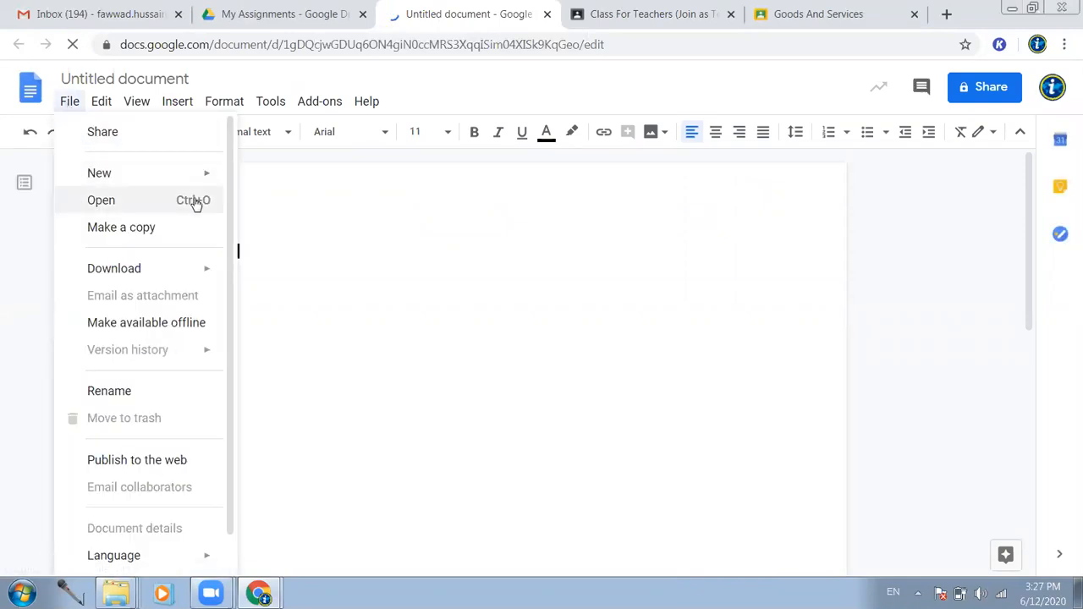
click(498, 254)
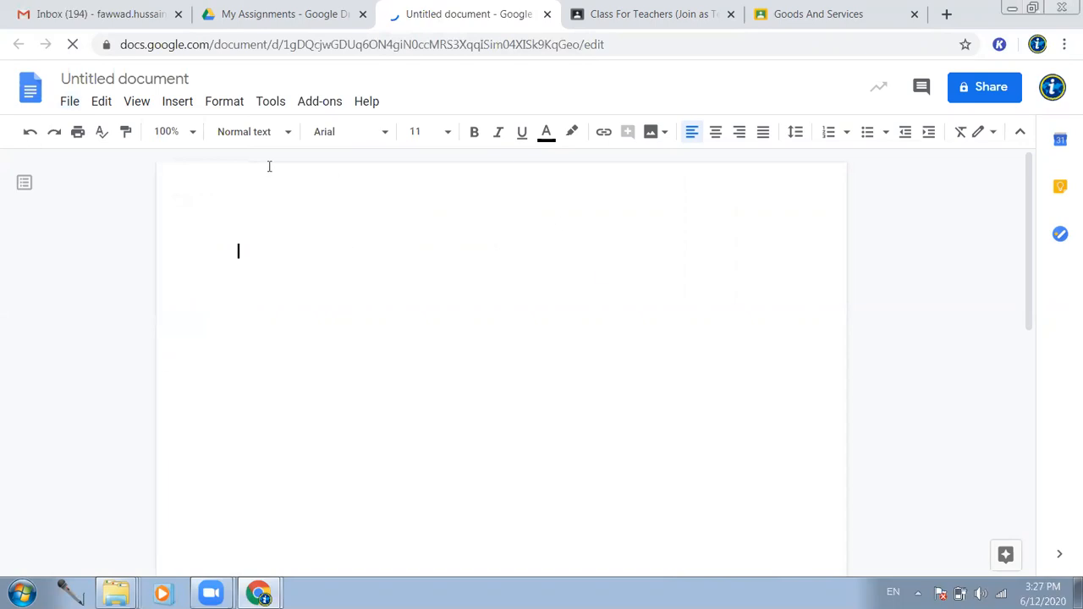
click(73, 103)
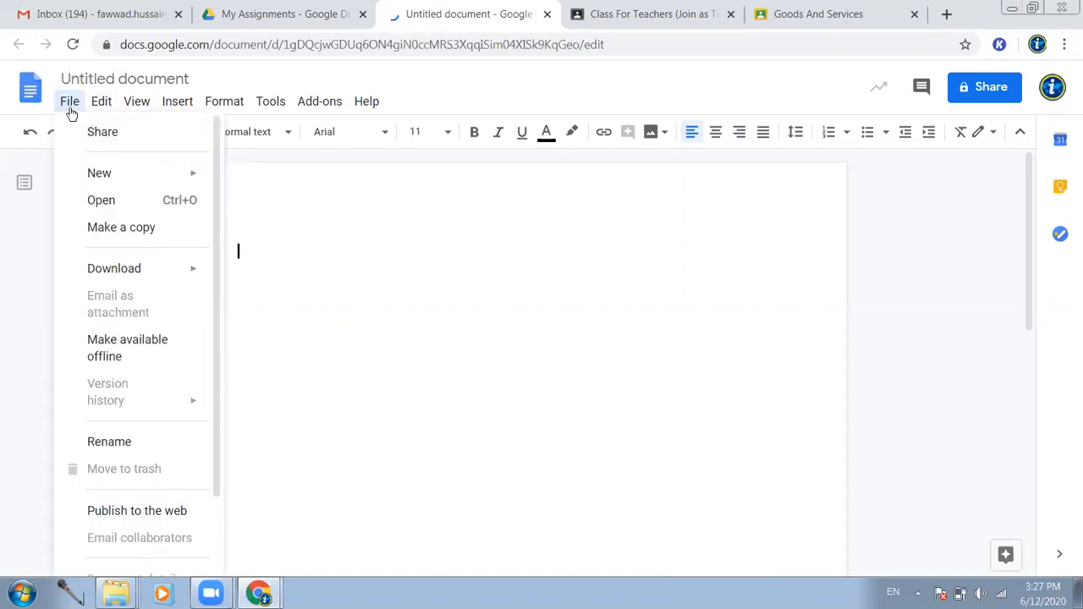
click(117, 201)
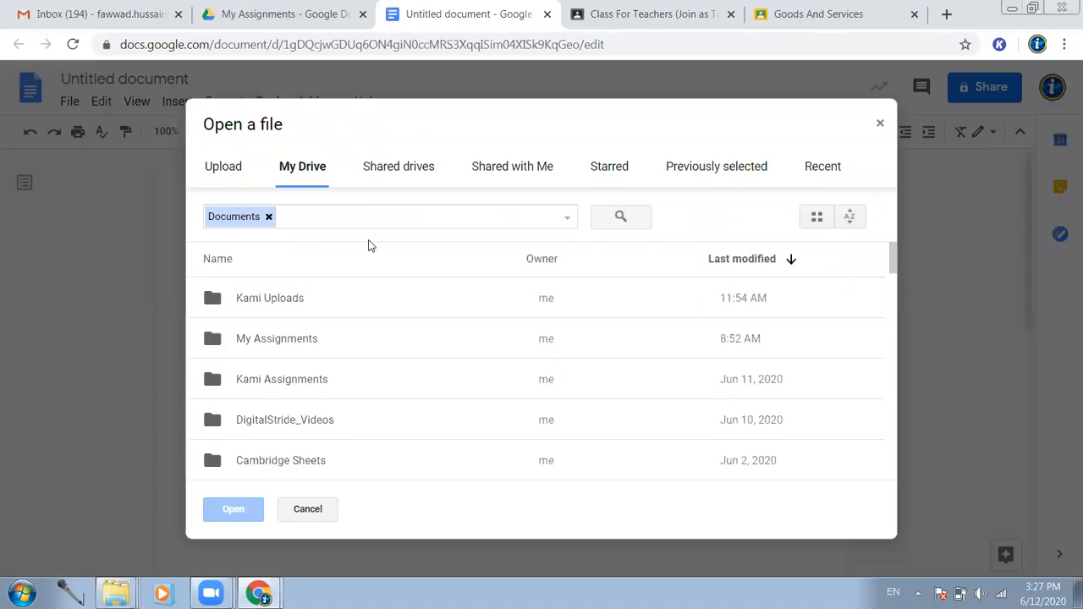
click(226, 164)
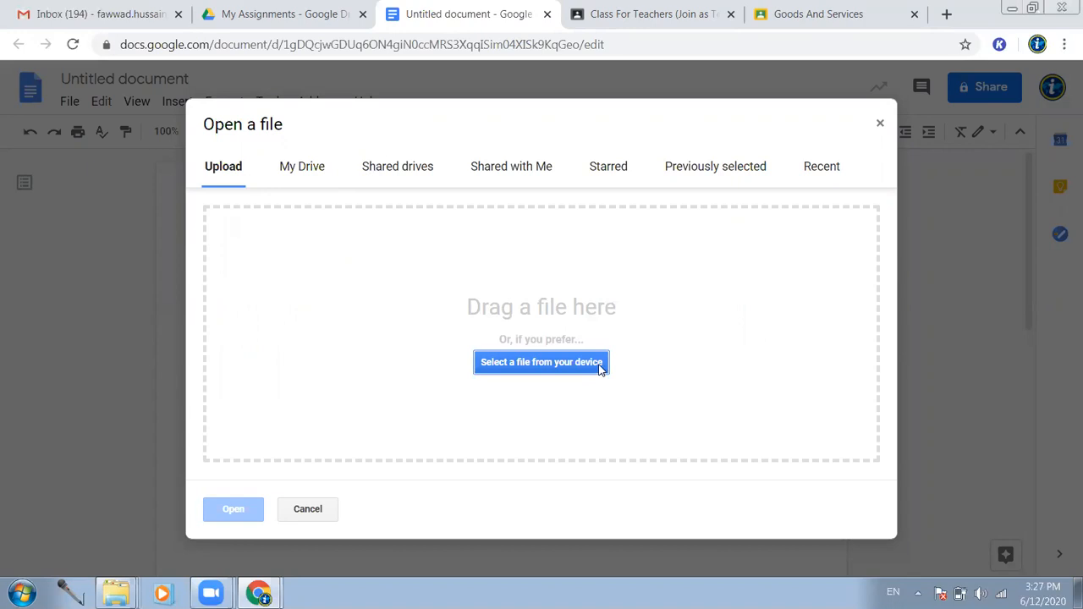
click(600, 369)
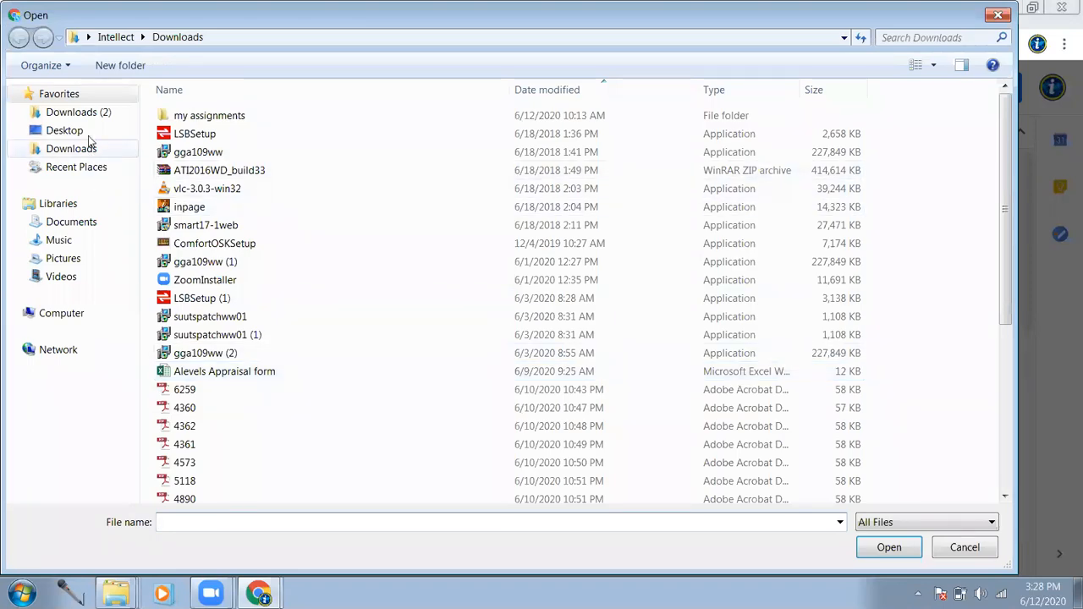
- Browse to the my assignments folder in Downloads and select the Goods and Services word document for upload
click(87, 117)
click(250, 151)
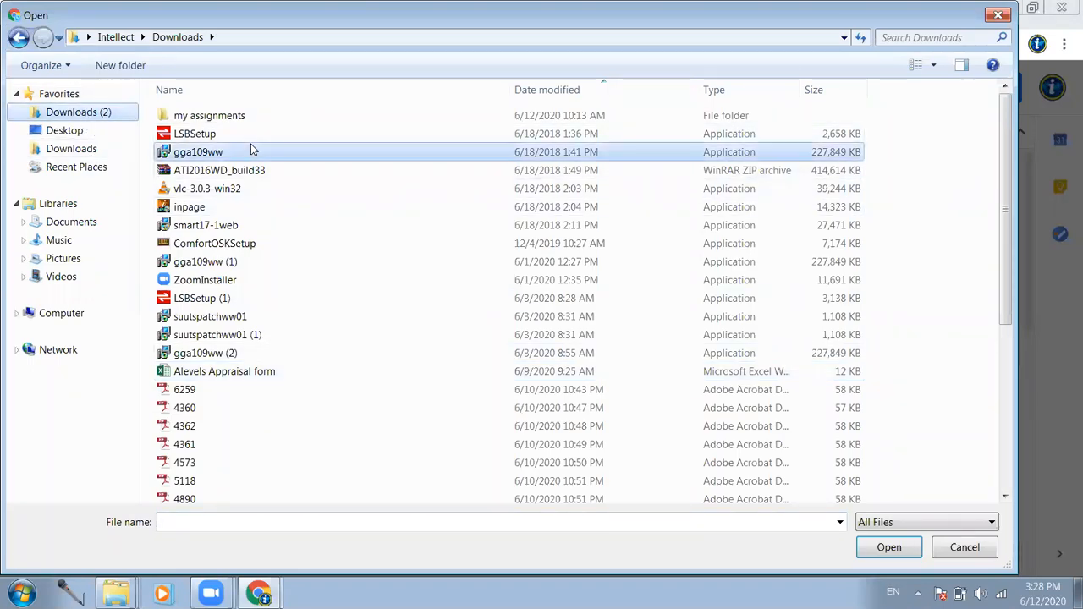
scroll(270, 194, down, 5)
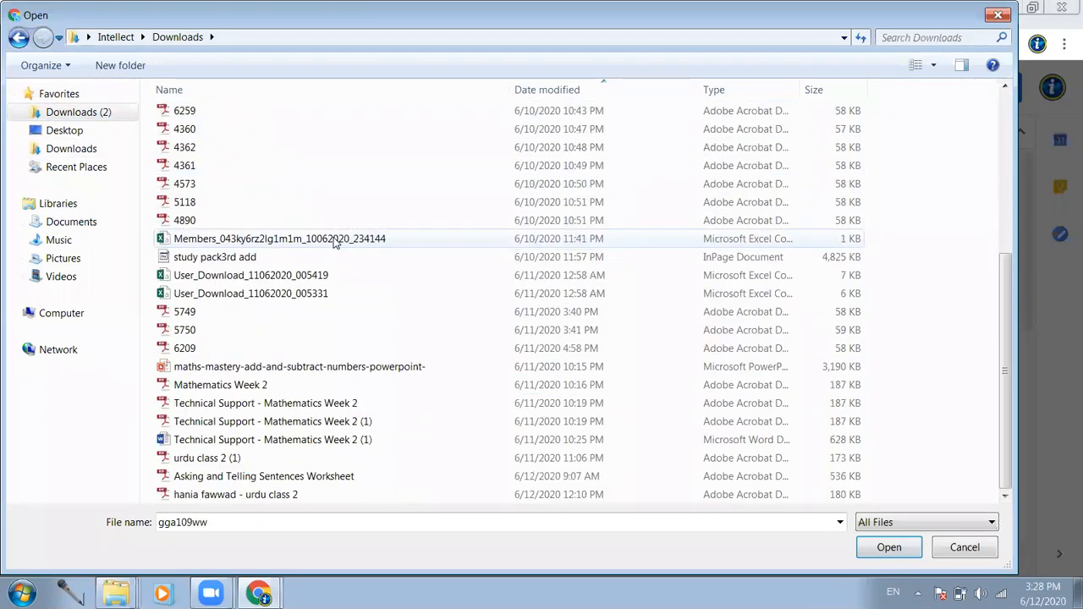
click(322, 439)
scroll(366, 336, up, 5)
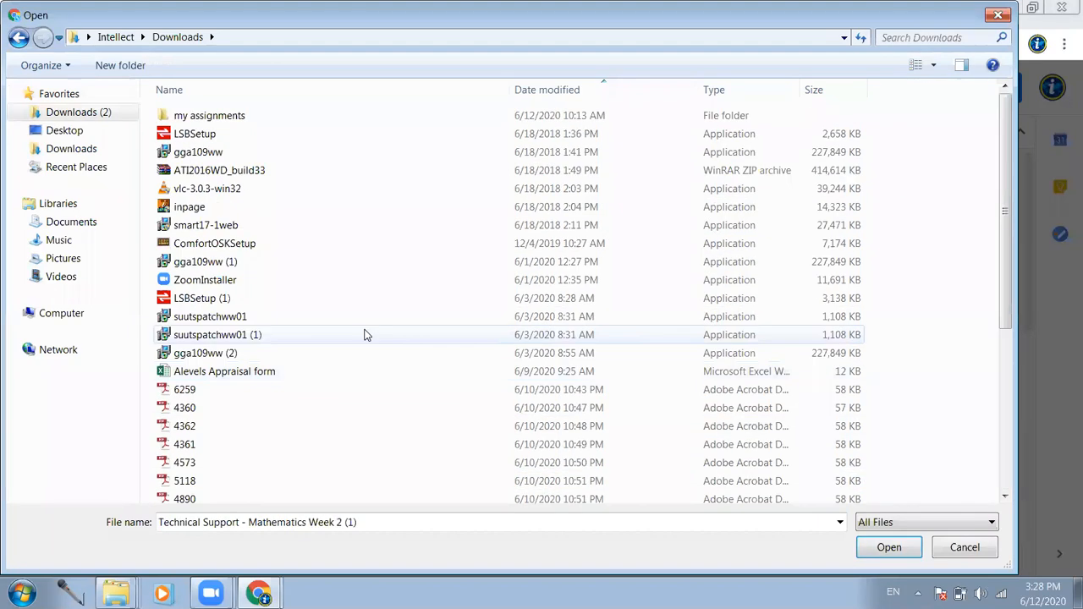
scroll(365, 335, down, 5)
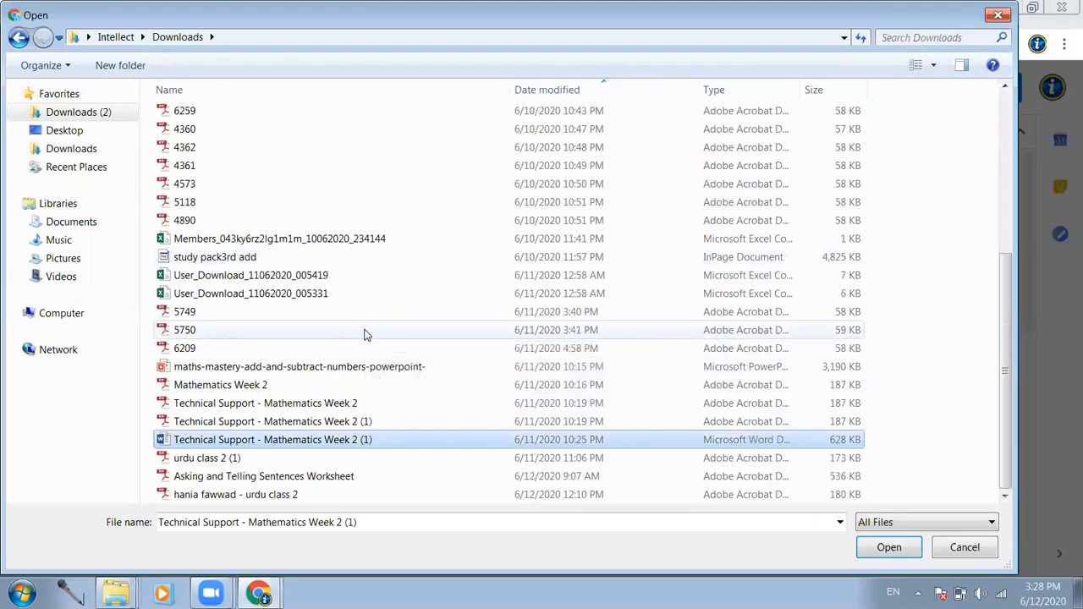
scroll(366, 335, up, 5)
double_click(261, 122)
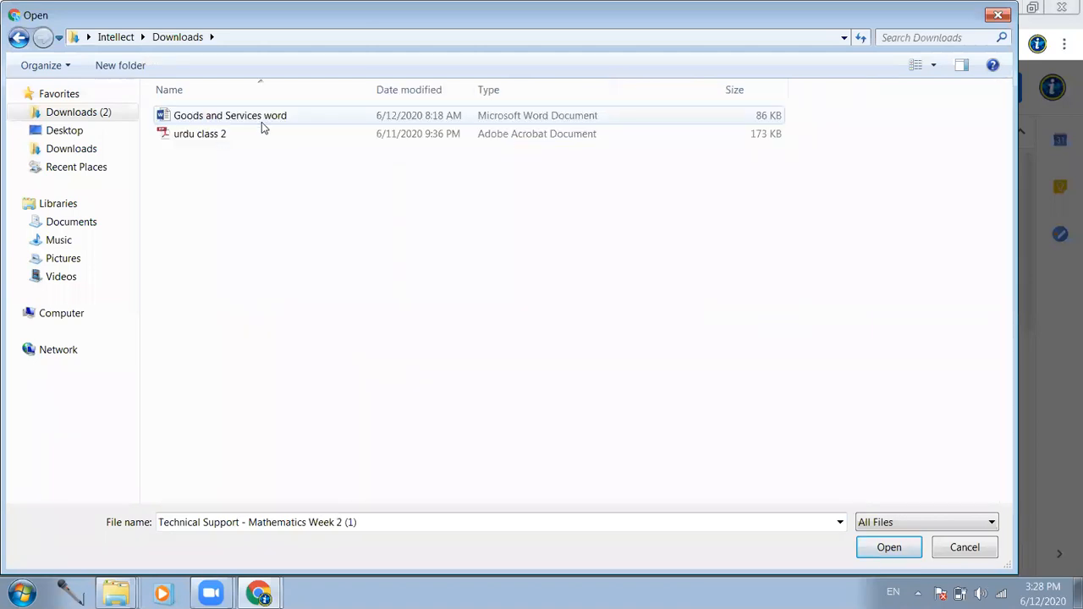
click(262, 122)
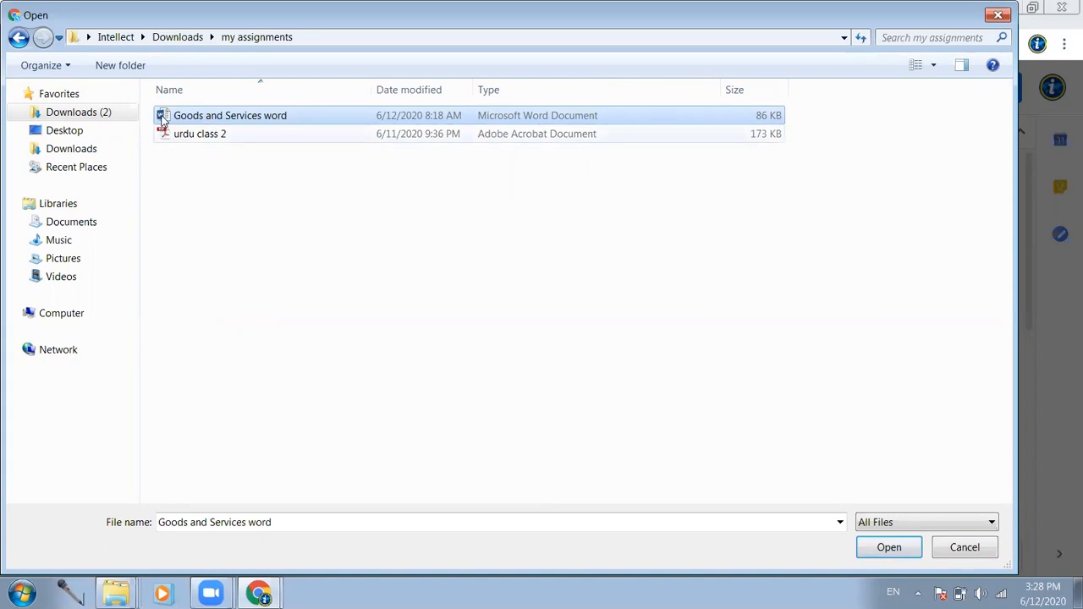
- Inspect the file type in the properties of the Goods and Services word document, then close the properties
right_click(289, 119)
click(345, 534)
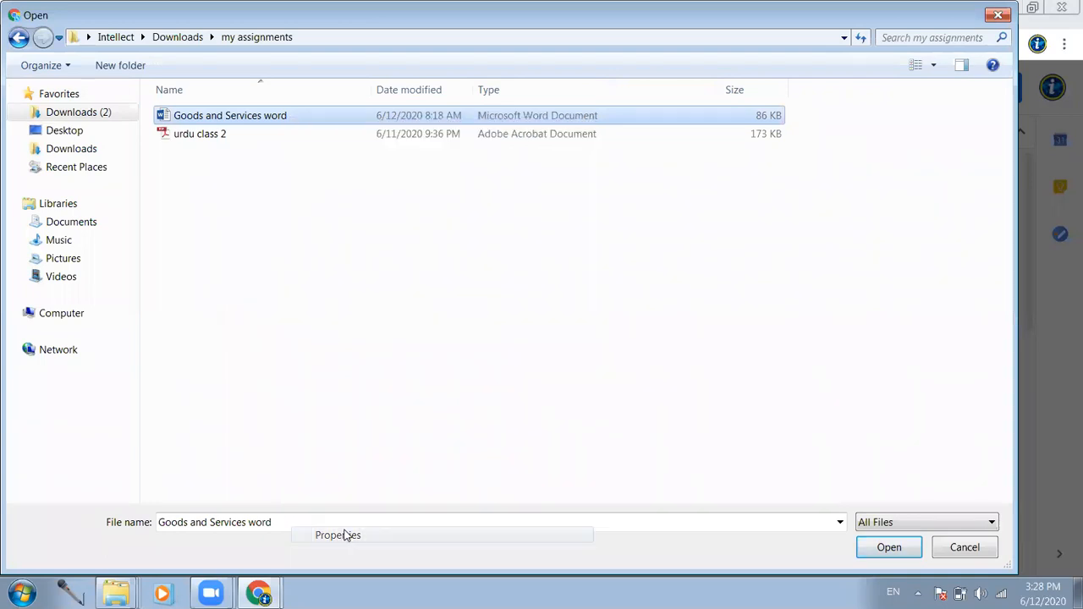
drag(484, 220, 521, 219)
click(521, 219)
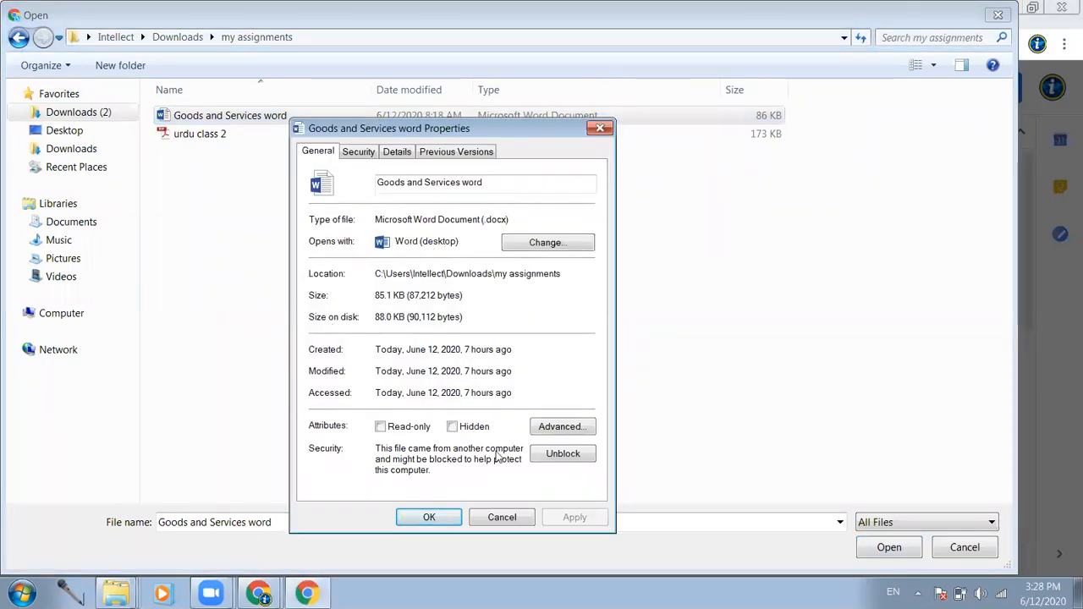
shift+click(473, 220)
mouse_move(381, 221)
mouse_down()
mouse_move(438, 219)
mouse_move(370, 219)
mouse_up()
click(429, 517)
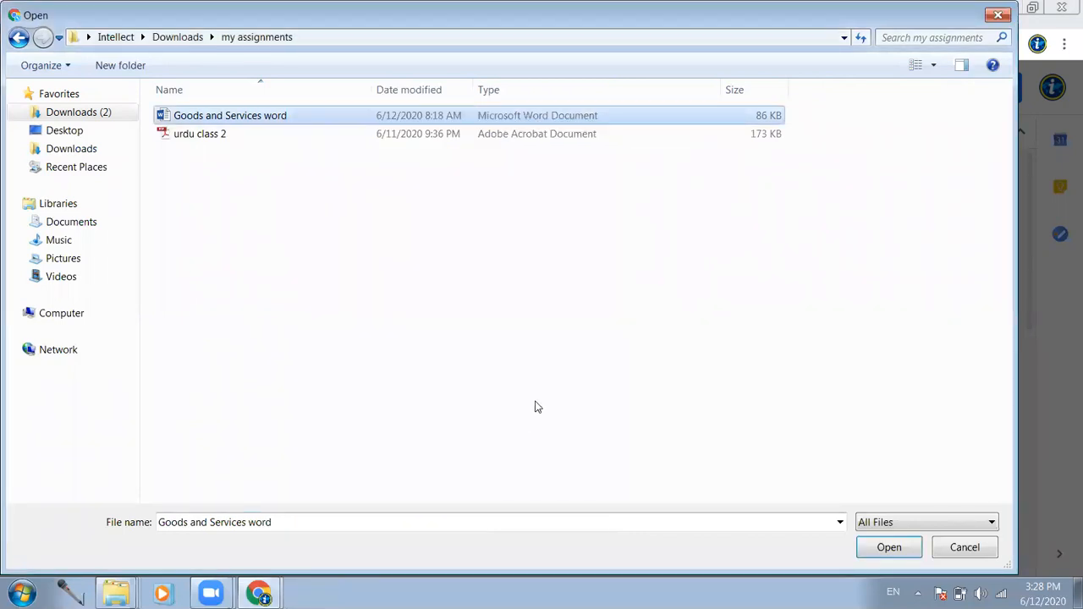
- Upload the Goods and Services word file to open it in Google Docs, and review the worksheet's text and umbrella image
double_click(194, 117)
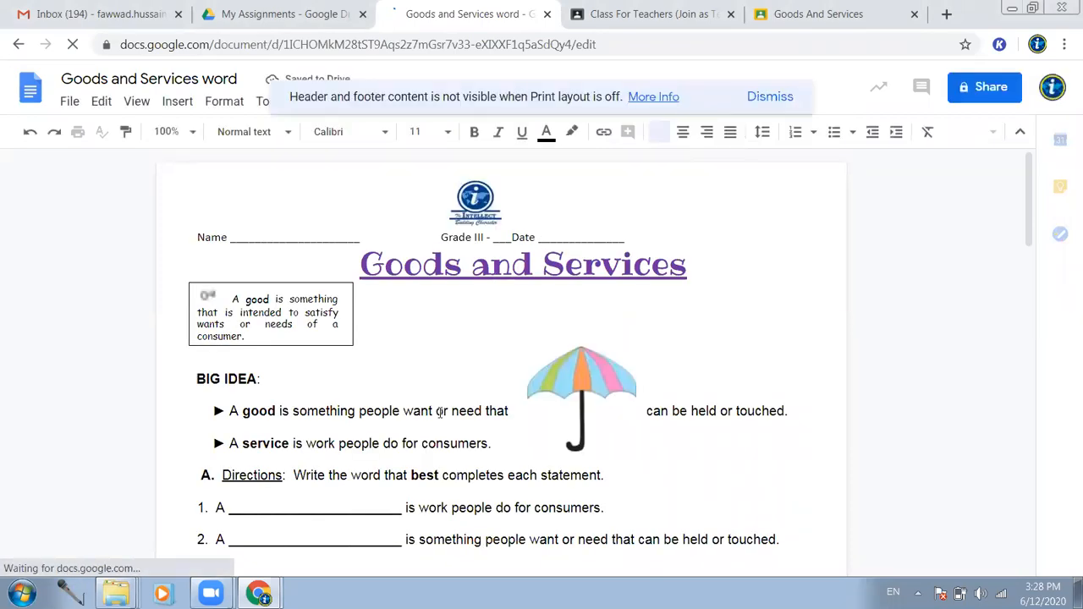
click(445, 386)
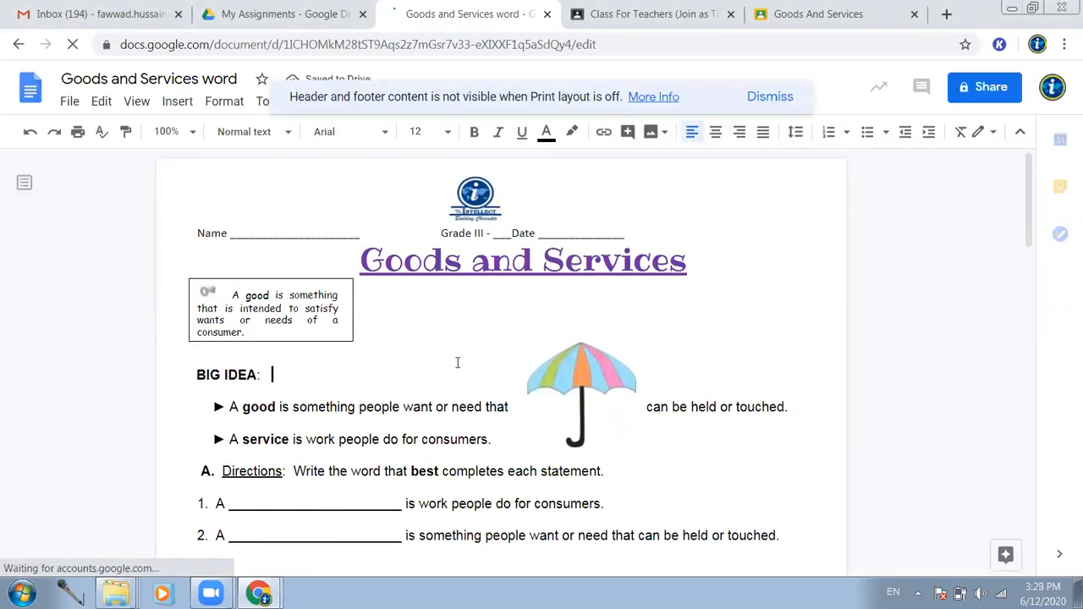
scroll(457, 363, down, 8)
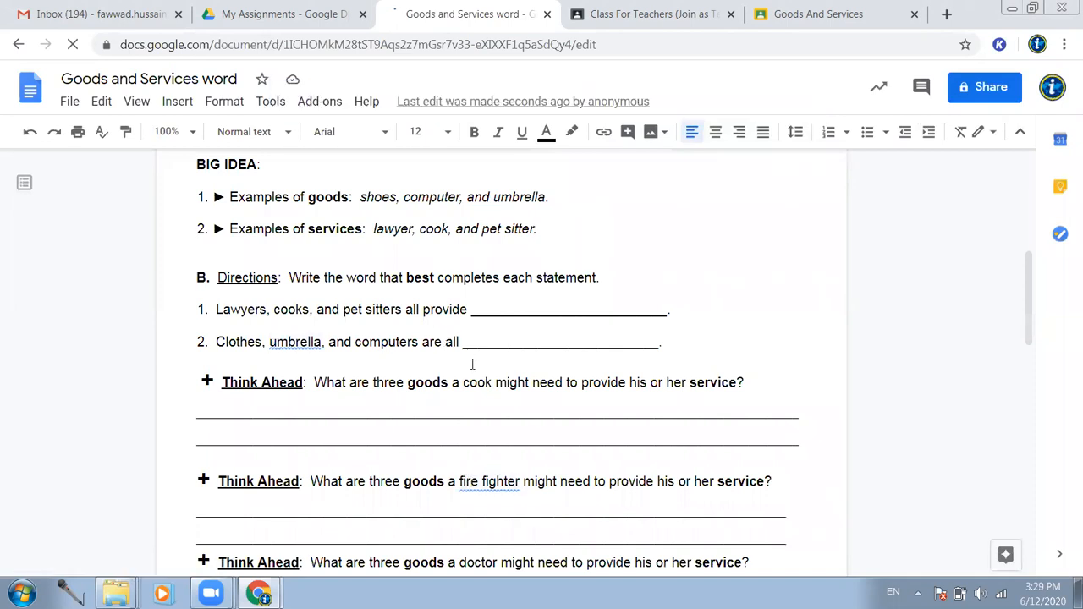
scroll(470, 364, up, 2)
scroll(471, 364, up, 5)
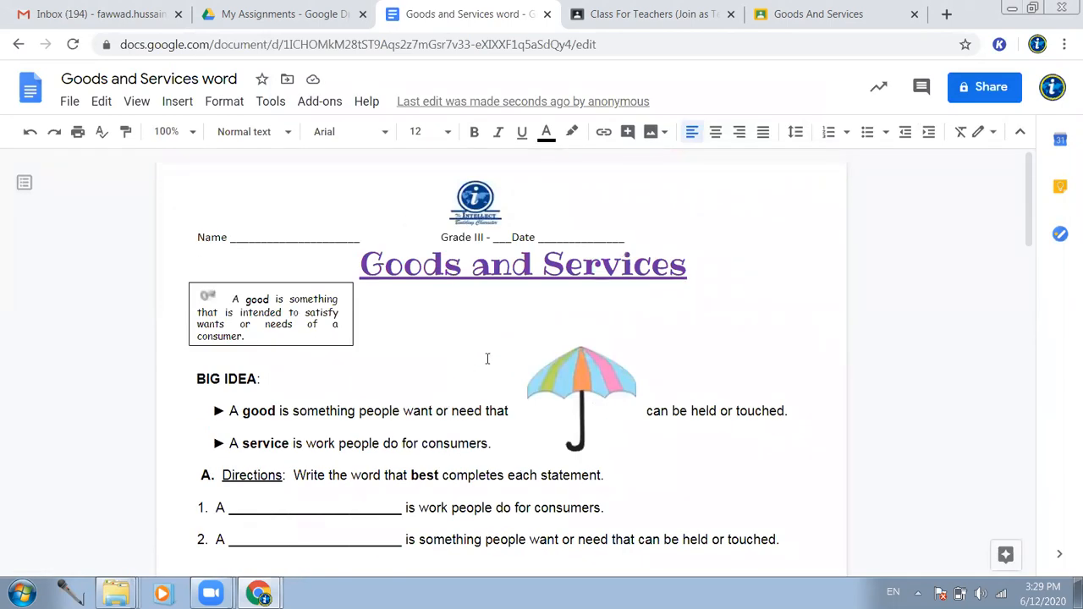
click(582, 398)
scroll(706, 329, down, 3)
scroll(705, 330, up, 3)
- Rename the document as Goods and Services Assignment
click(129, 78)
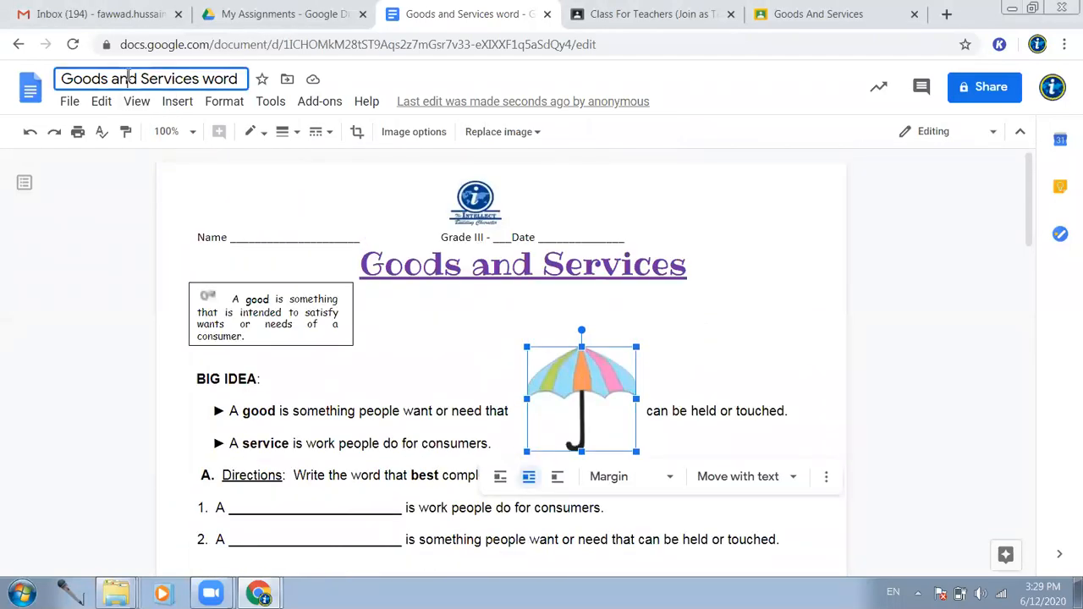
click(201, 78)
key(Delete)
key(Delete)
key(Delete)
key(Delete)
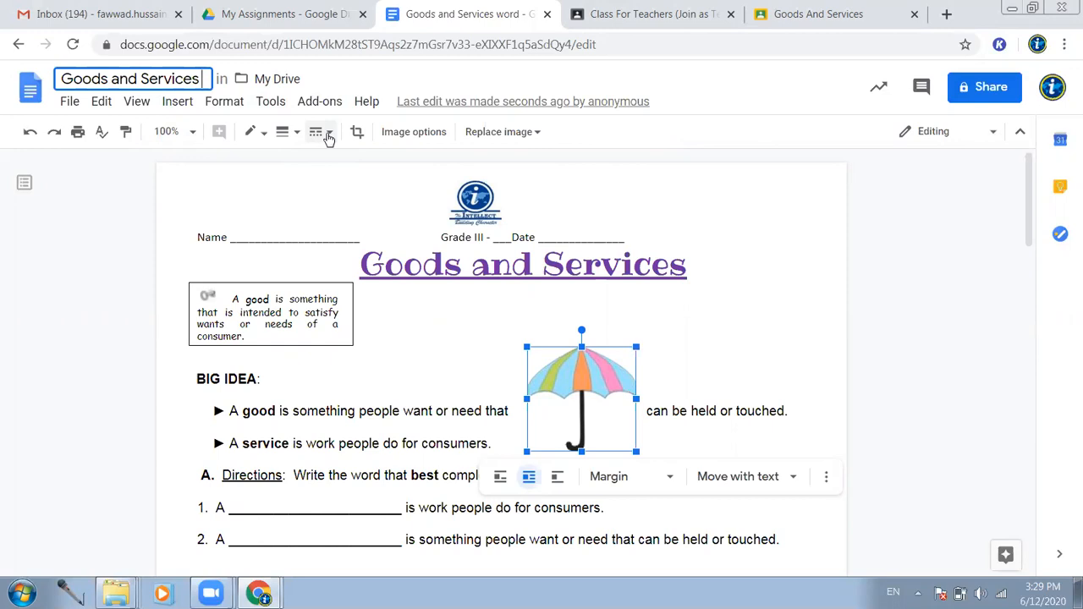
text(Assignment)
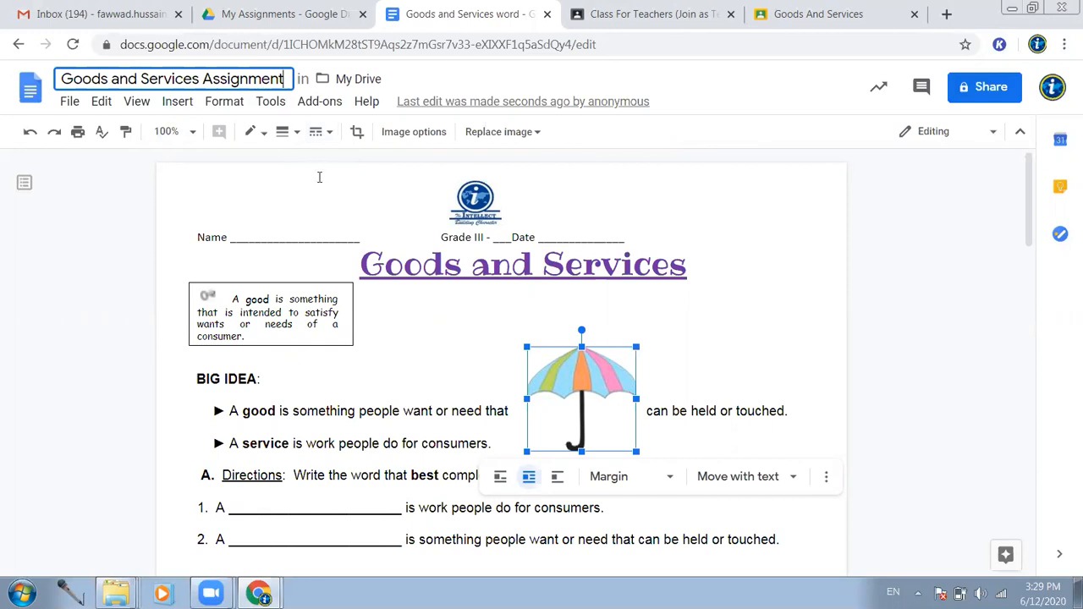
click(899, 225)
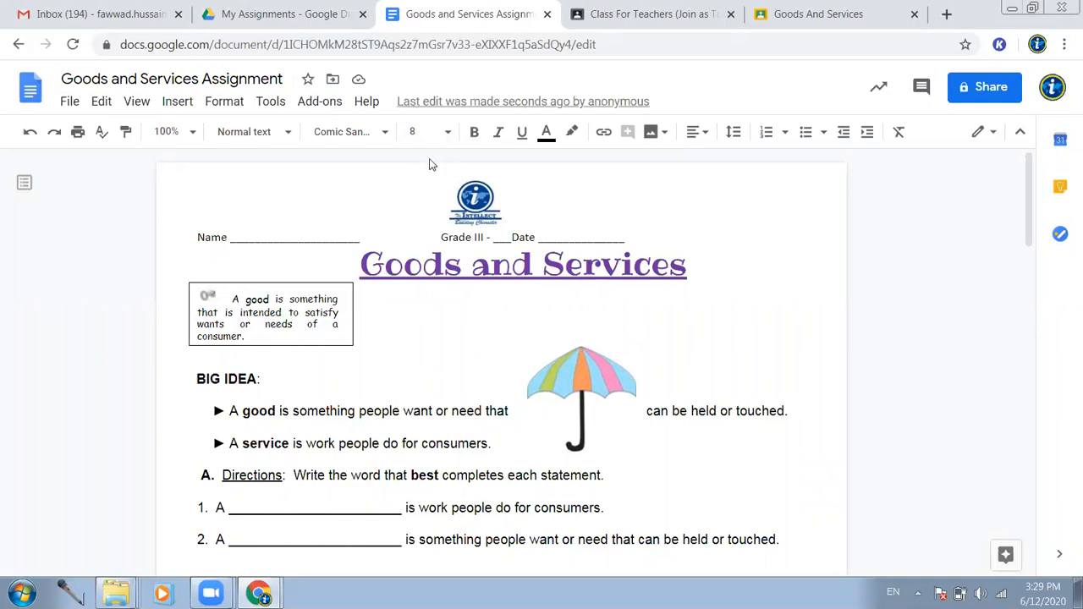
- Reload the renamed document and dismiss the header and footer notice
click(867, 396)
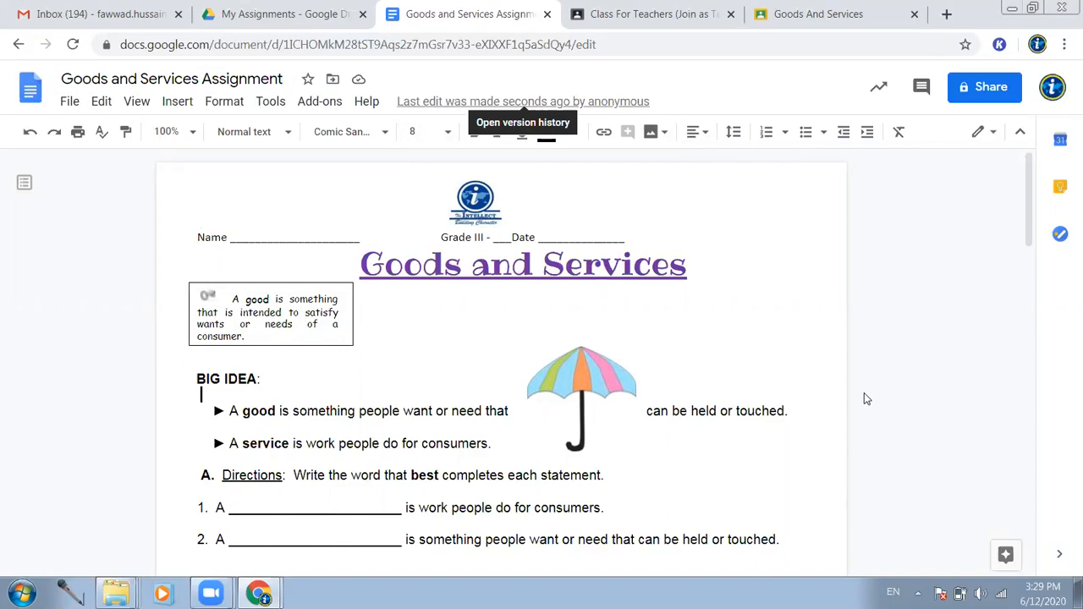
click(73, 47)
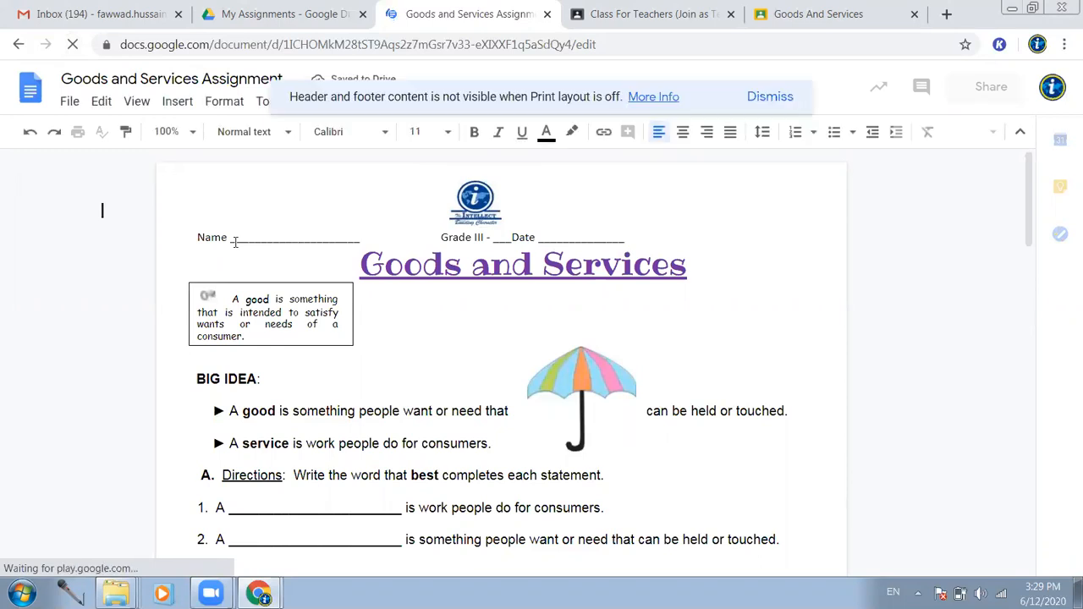
click(774, 96)
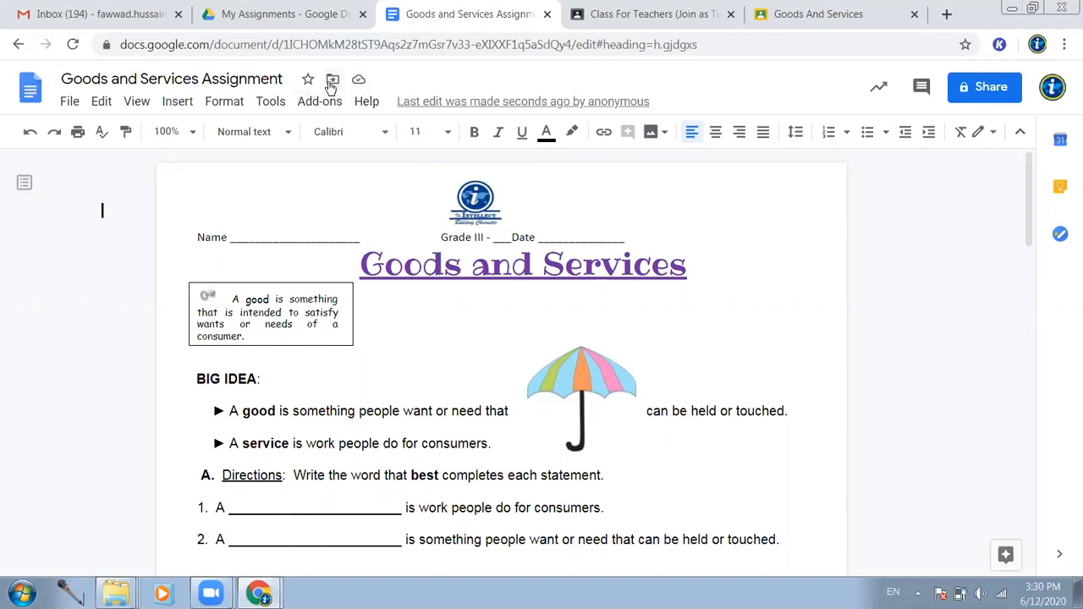
- Move the document from My Drive into the My Assignments folder
click(334, 81)
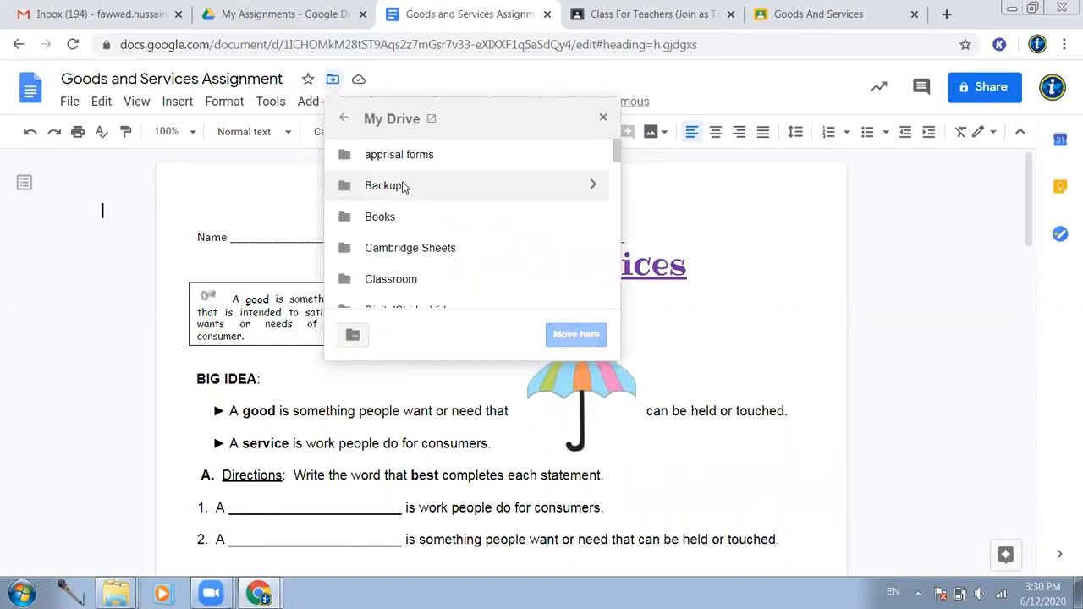
scroll(438, 195, down, 6)
scroll(439, 198, up, 6)
scroll(438, 197, down, 5)
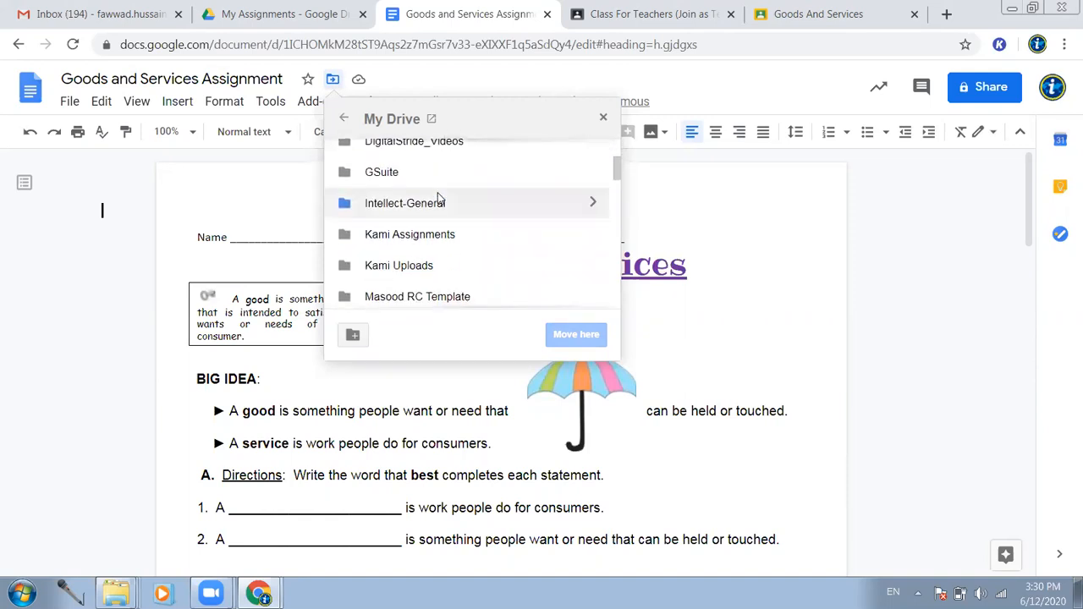
scroll(438, 198, down, 2)
click(402, 275)
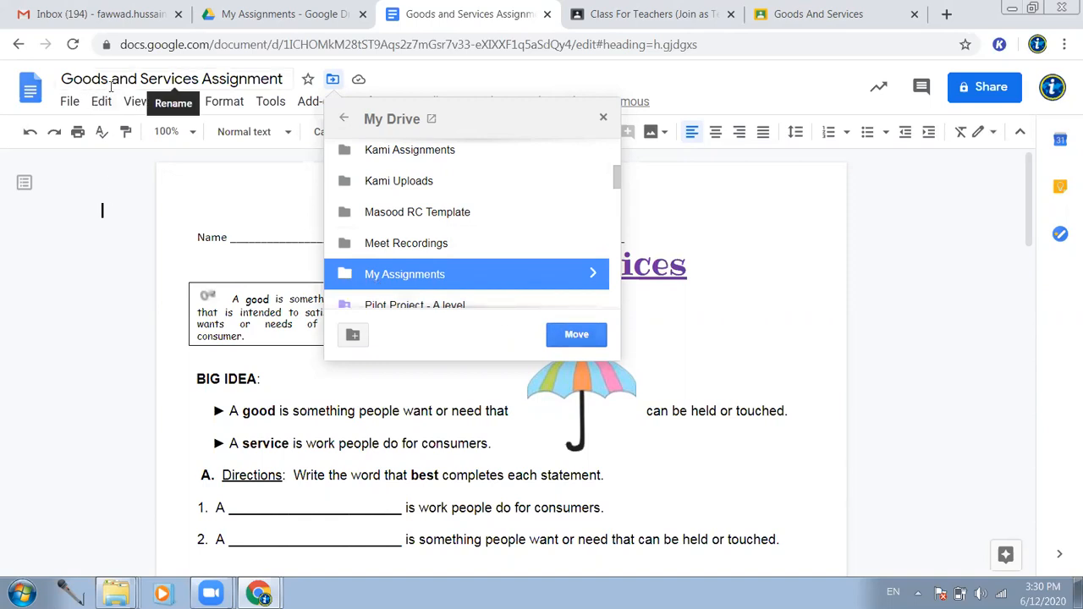
click(572, 337)
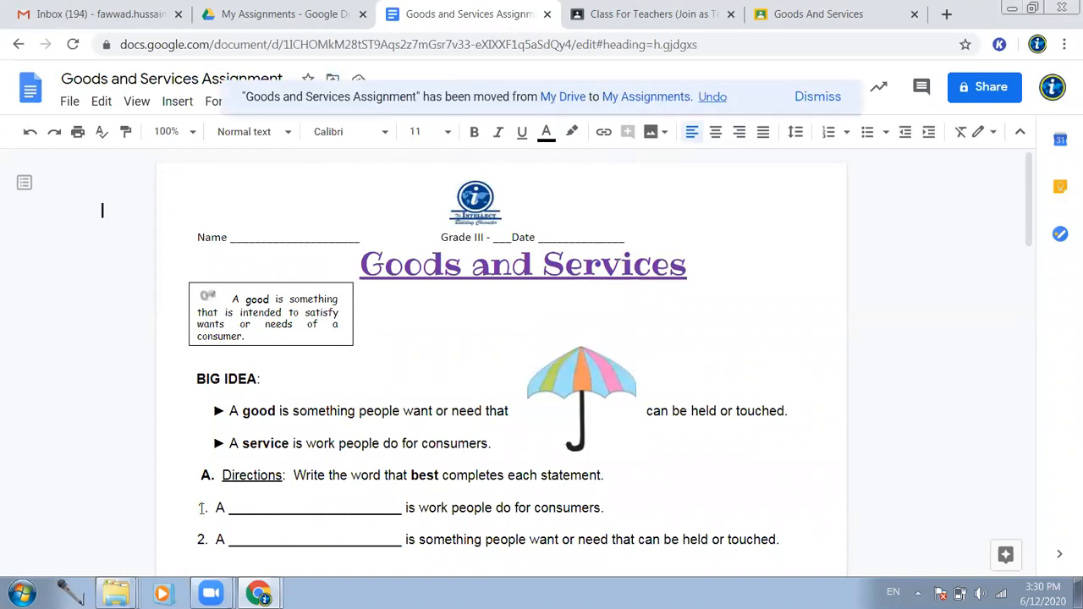
- Return to Google Drive, reopen the My Assignments folder from My Drive and select the Goods and Services Assignment document
click(269, 16)
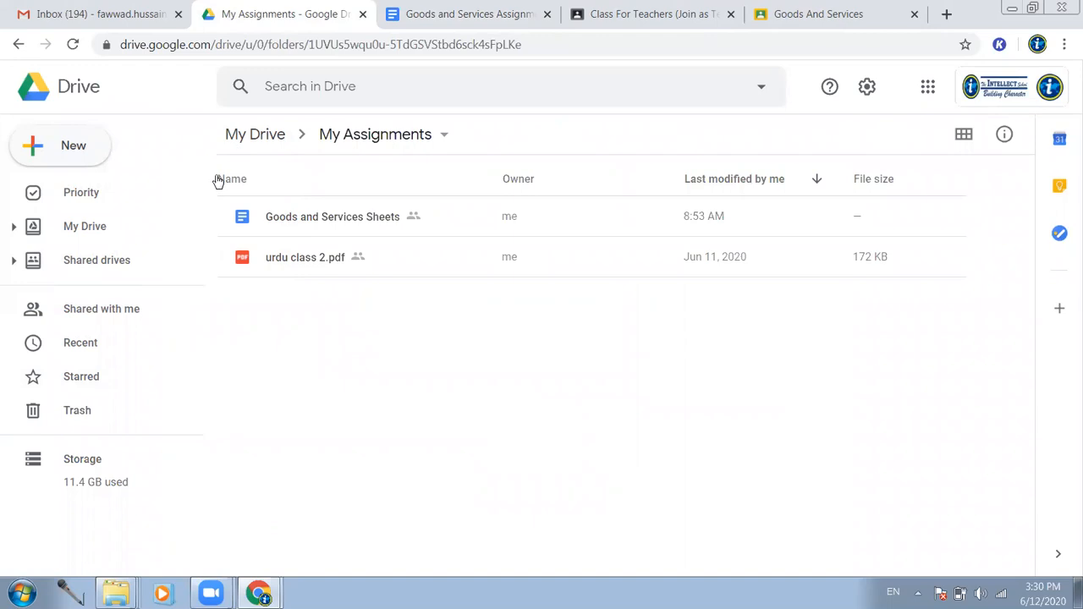
click(267, 133)
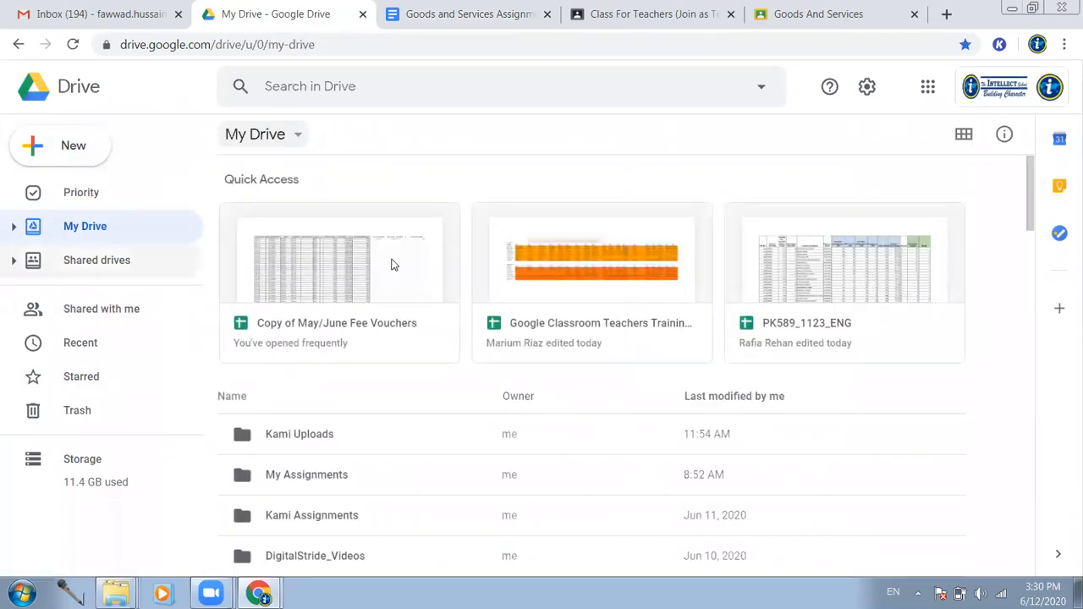
scroll(284, 453, down, 1)
click(321, 484)
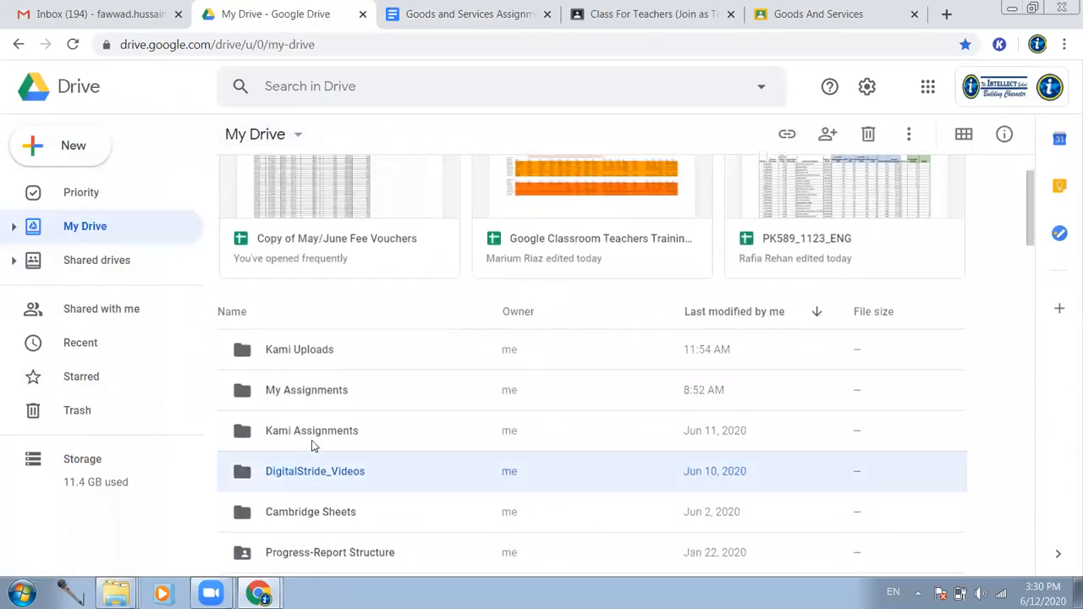
double_click(294, 401)
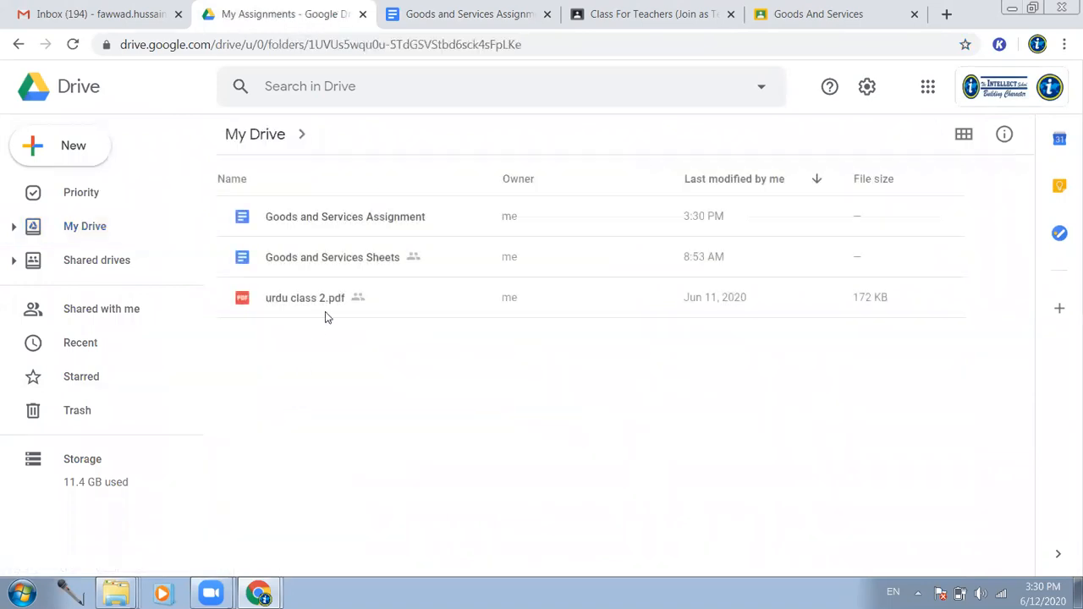
click(392, 227)
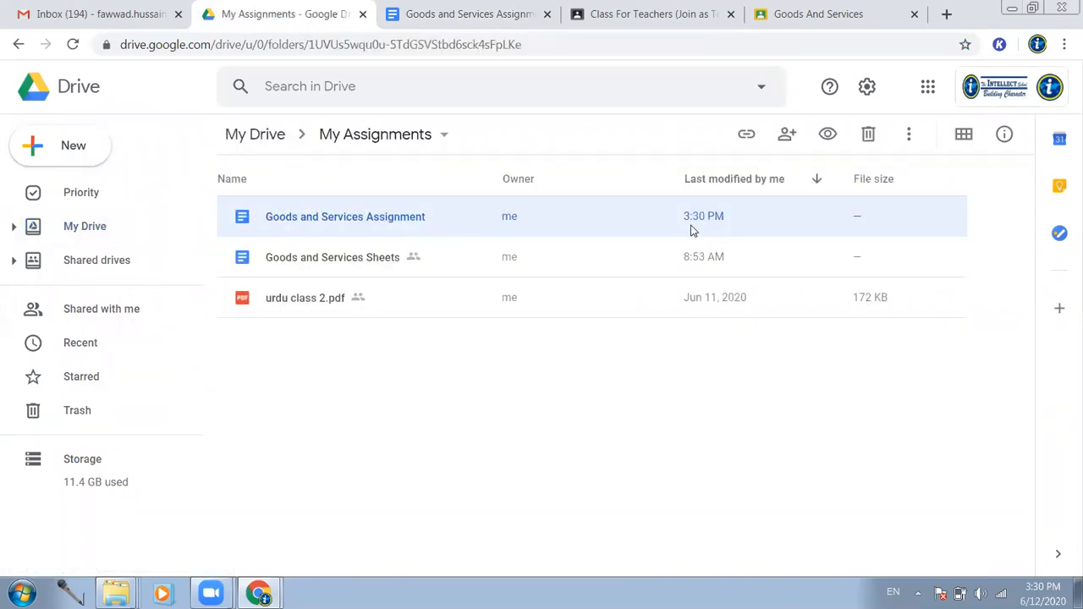